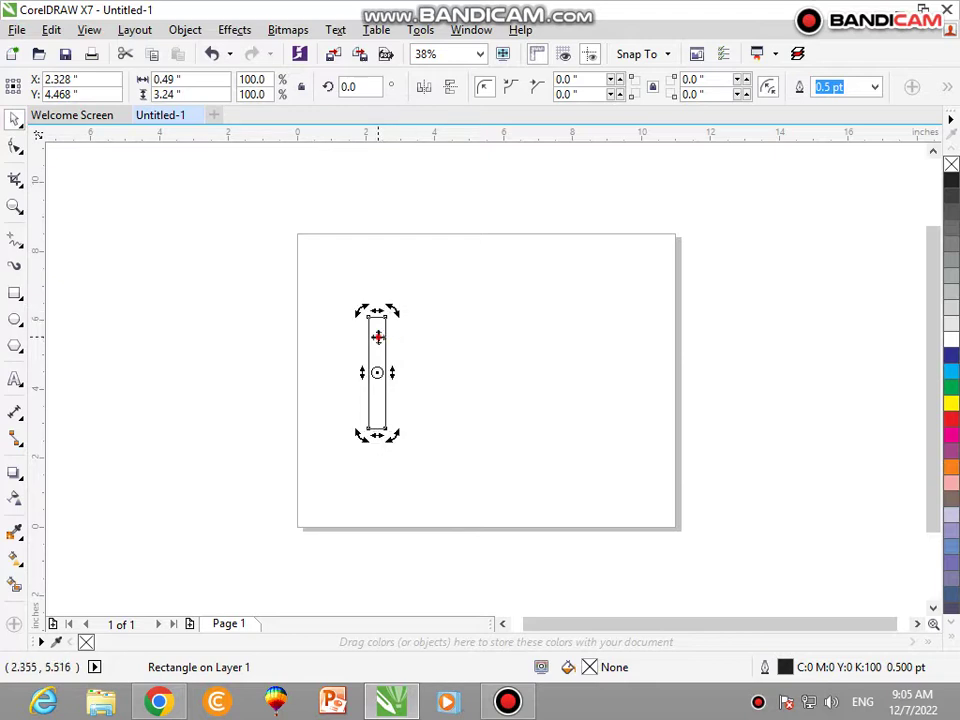
Rotate the narrow upright rectangle clockwise to about 315 degrees so it slants up to the right.
left_click(390, 312)
left_click_drag(390, 312, 428, 342)
left_click(382, 322)
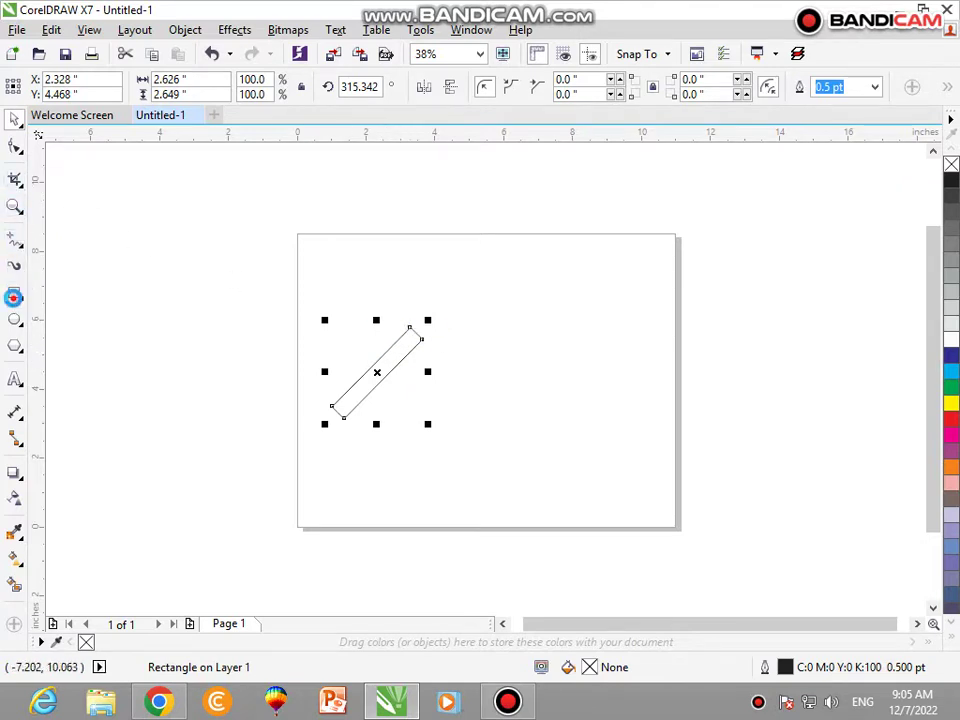
double_click(14, 295)
left_click(18, 124)
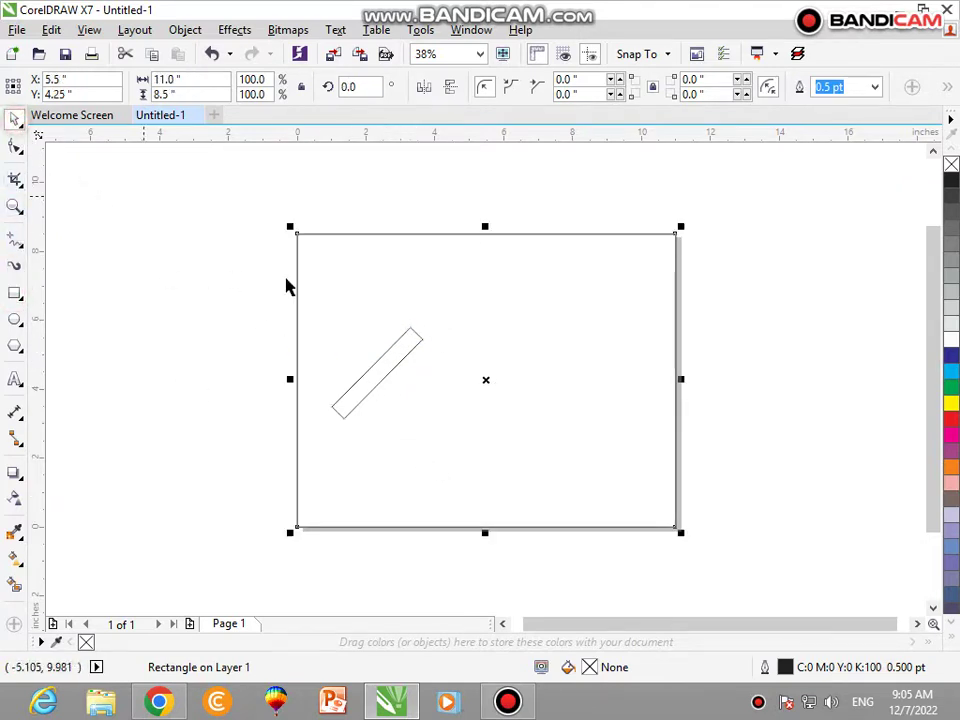
left_click(362, 315)
Draw a wide rectangle across the slanted bar's lower end and trim the bar with it.
left_click(14, 293)
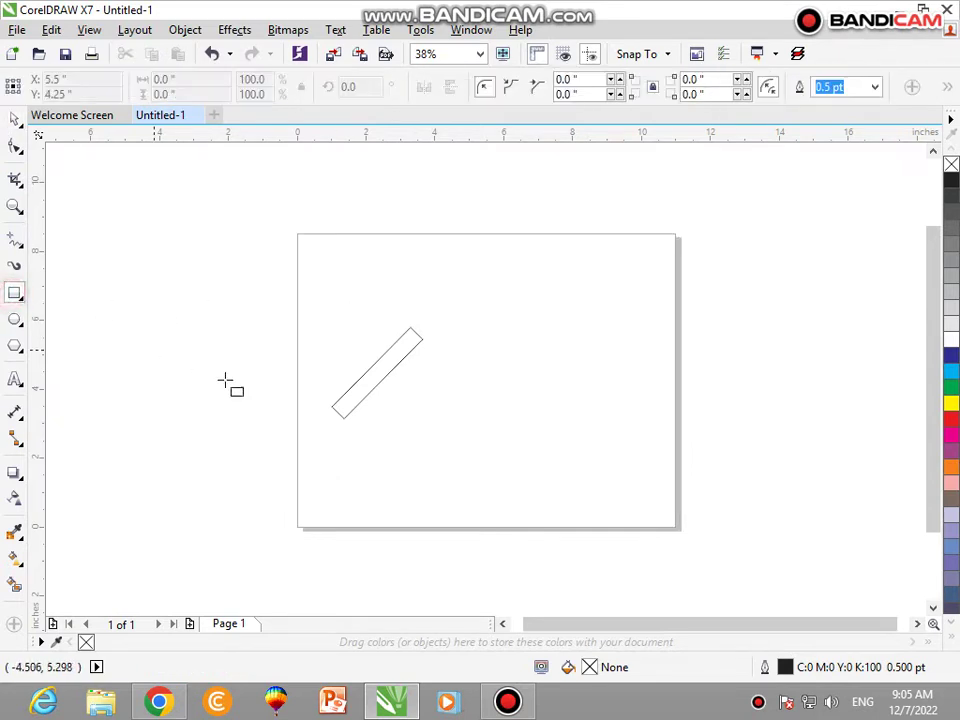
left_click_drag(296, 405, 400, 445)
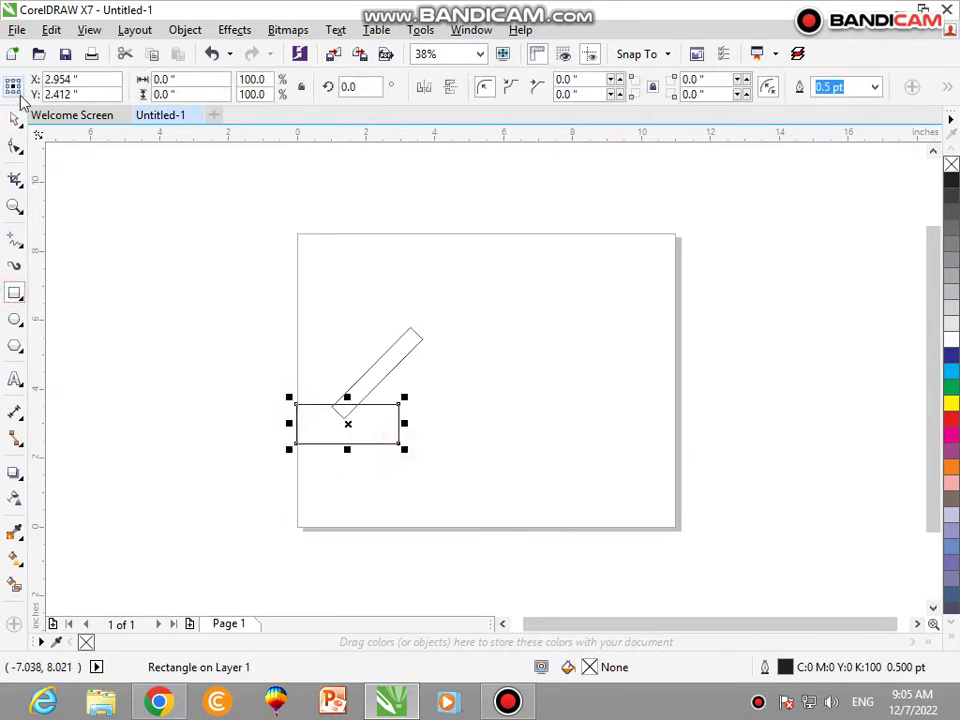
left_click(16, 120)
left_click(407, 355, "shift")
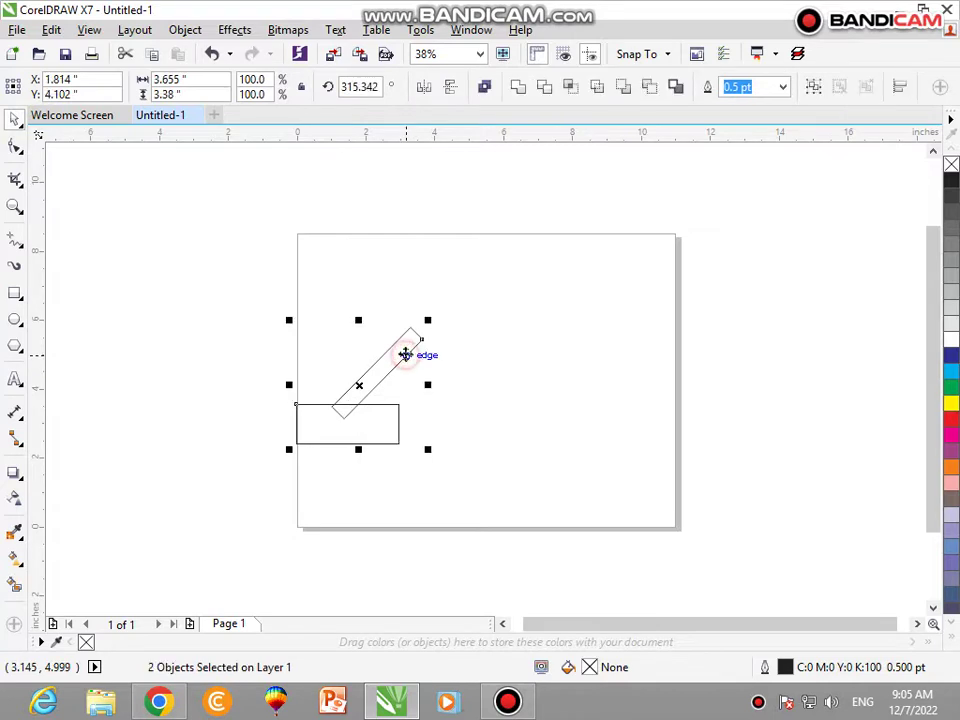
left_click(542, 87)
left_click(486, 221)
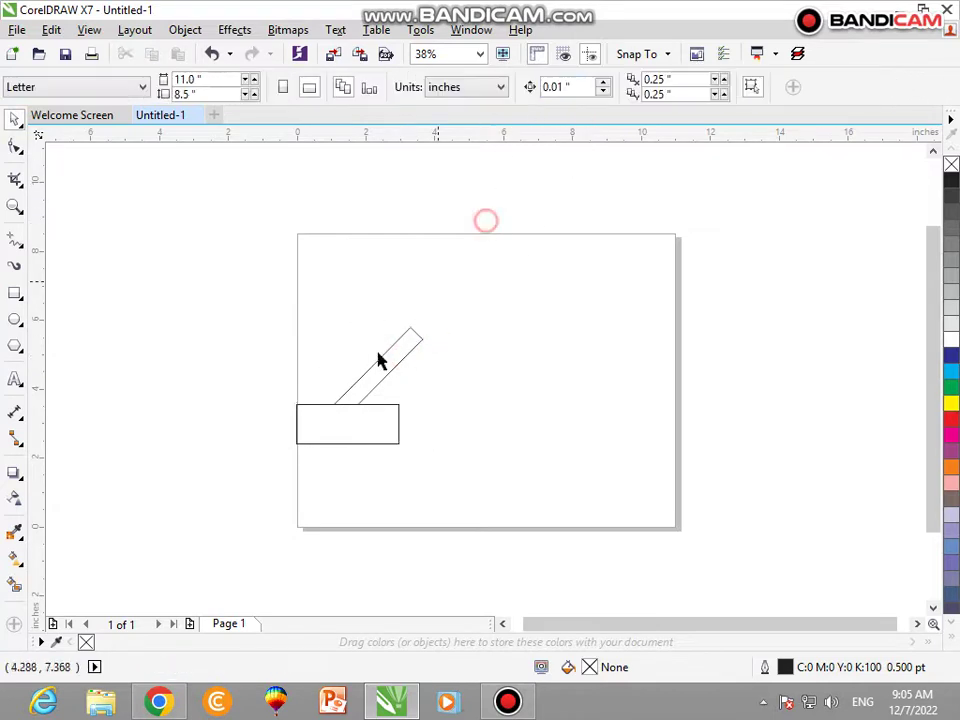
Delete the cutting rectangle at the lower end of the slanted bar.
left_click(347, 425)
left_click(347, 425)
key("Delete")
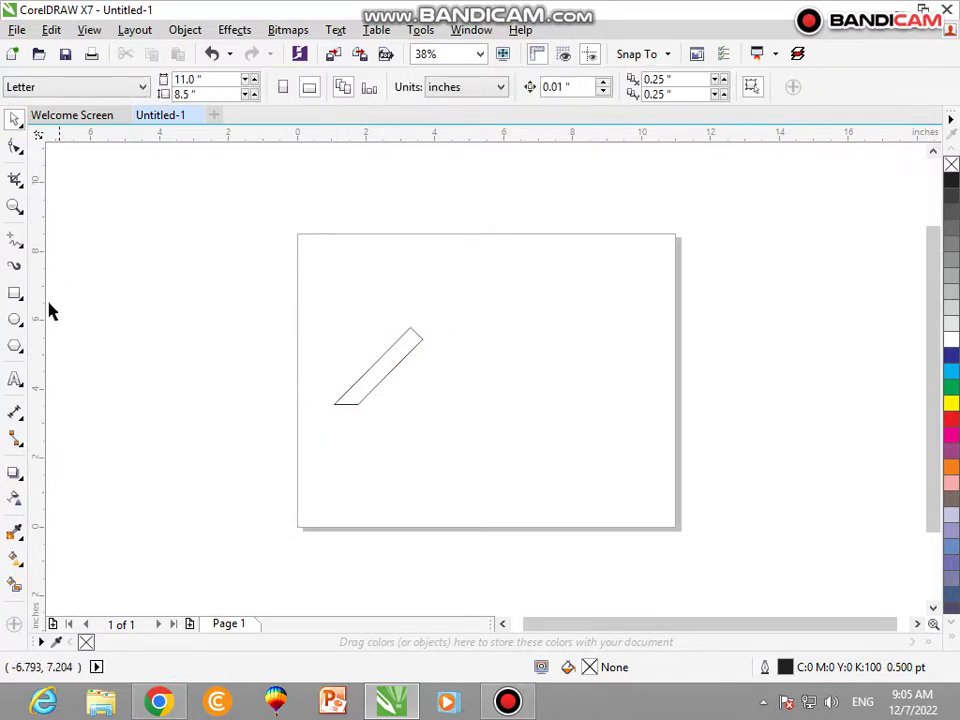
Draw an upright rectangle about 0.43 by 0.94 inches over the slanted bar's upper end.
double_click(16, 292)
scroll(430, 332, "up", 5)
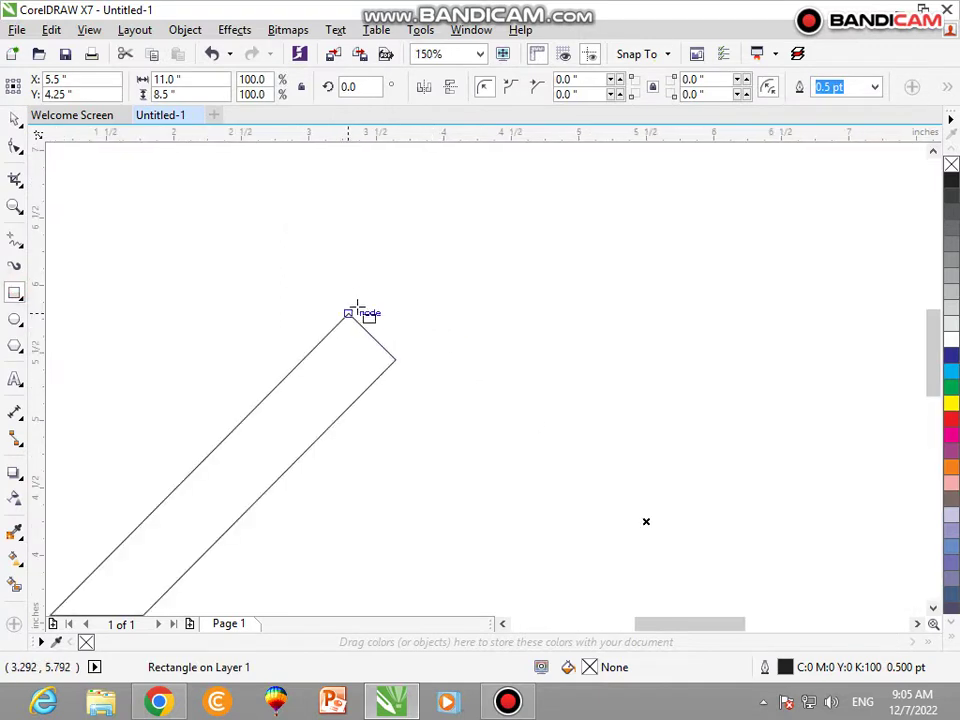
left_click_drag(346, 294, 404, 421)
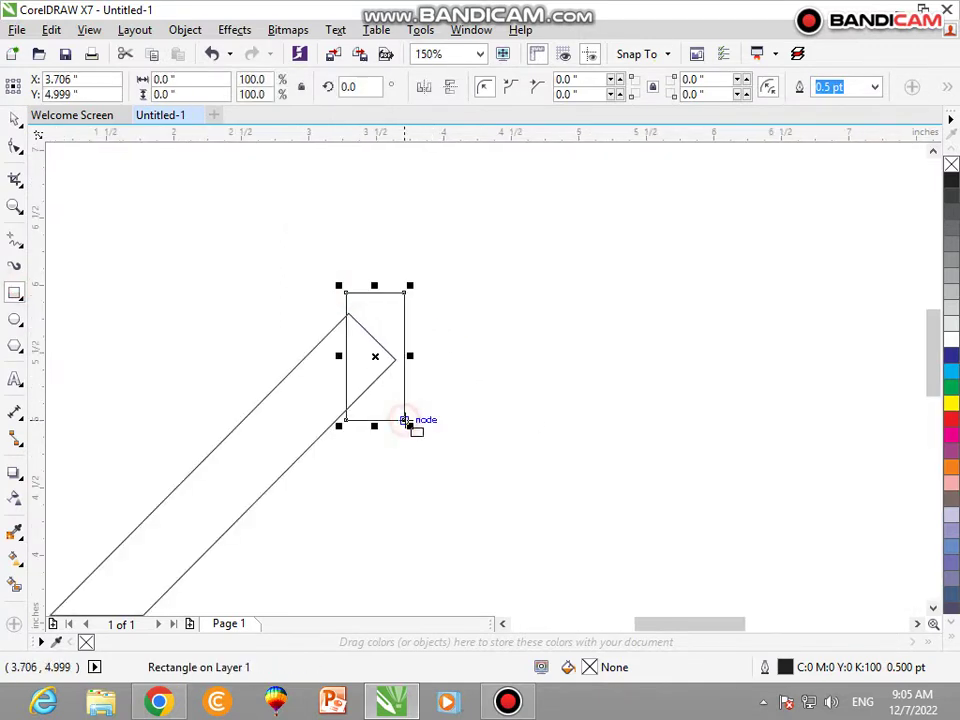
left_click(15, 118)
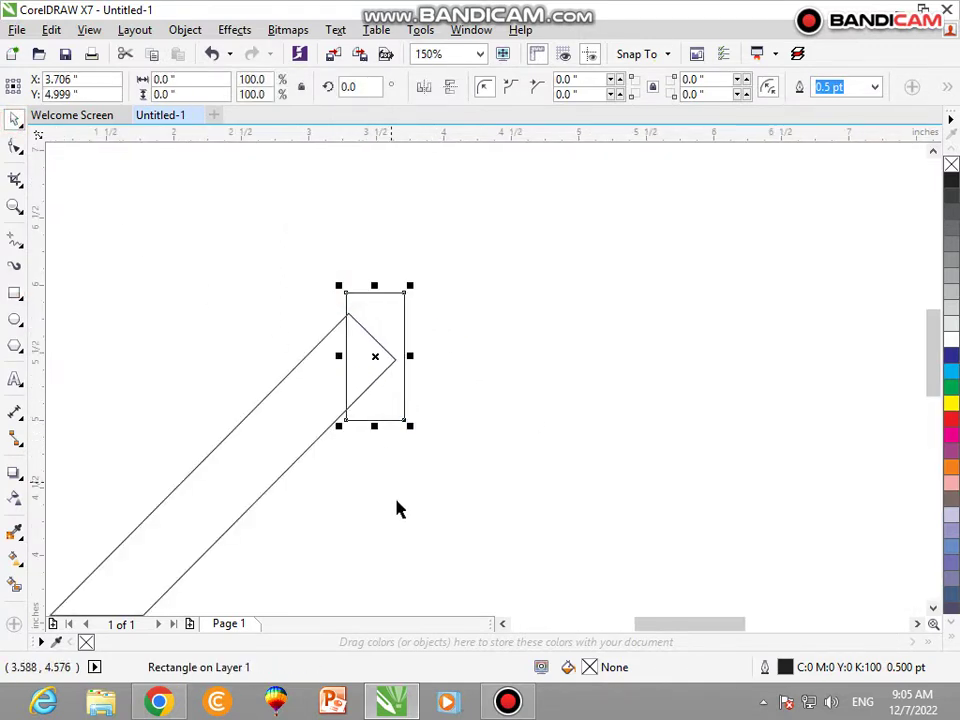
left_click(397, 509)
key("Escape")
Trim the bar's upper end vertically with the upright rectangle and delete that rectangle.
left_click(375, 422)
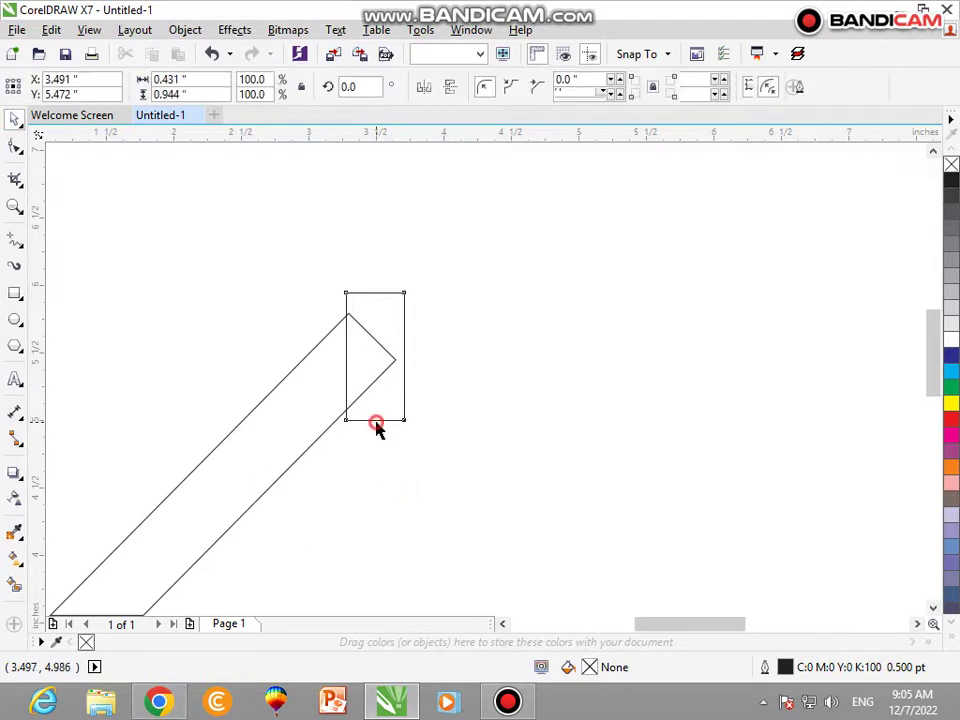
left_click(300, 432, "shift")
left_click(546, 88)
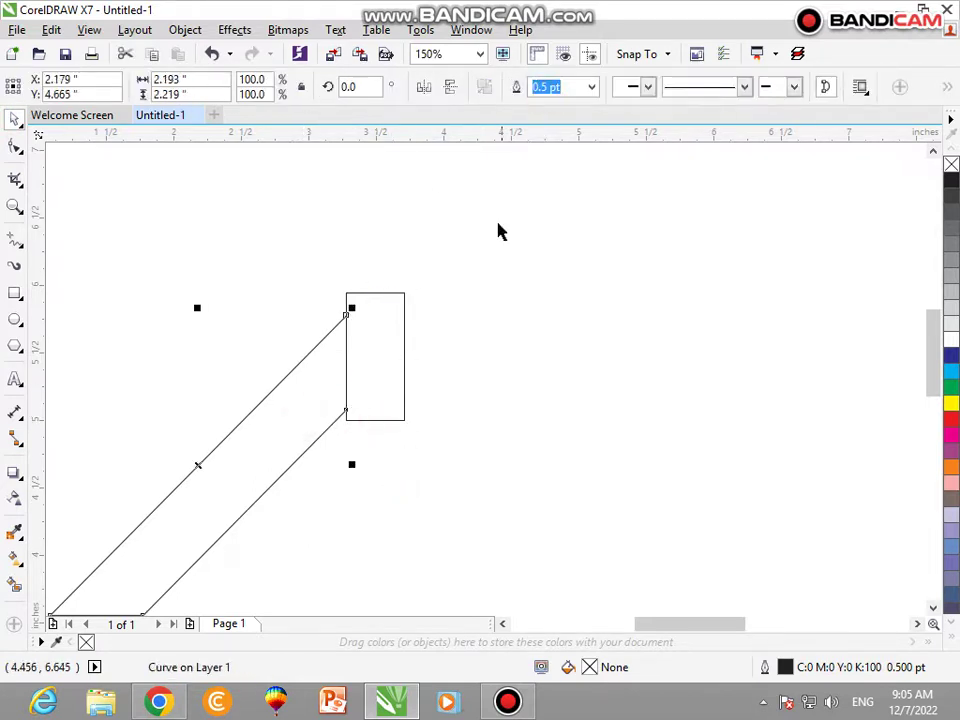
left_click(408, 342)
left_click(402, 350)
key("Delete")
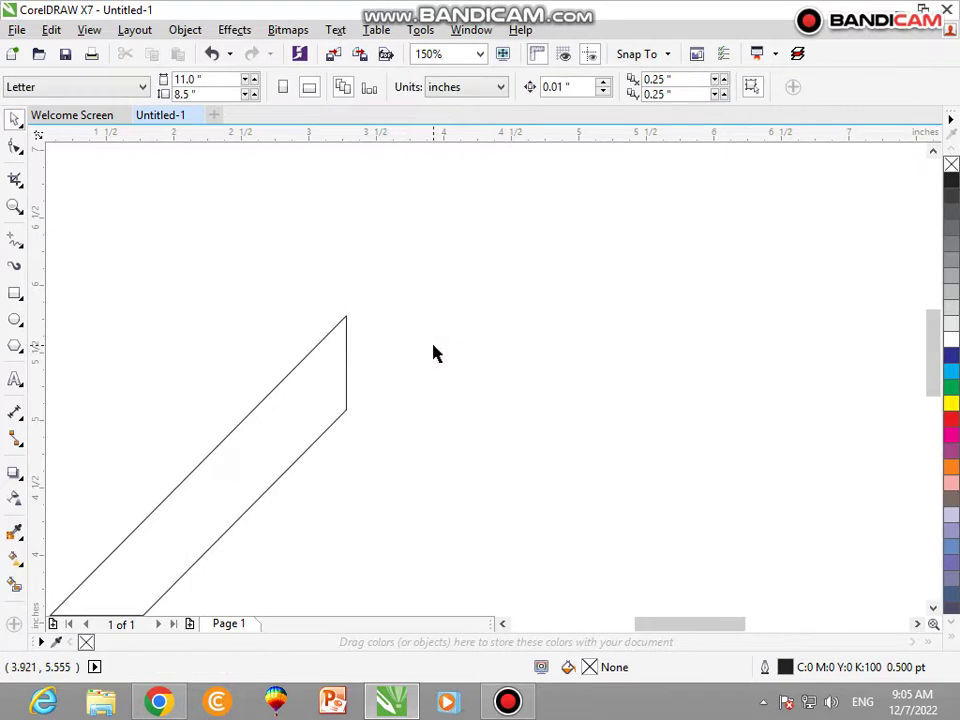
Mirror a copy of the trimmed bar horizontally to its right so both bars meet in a roof peak.
key("F4")
scroll(615, 368, "down", 5)
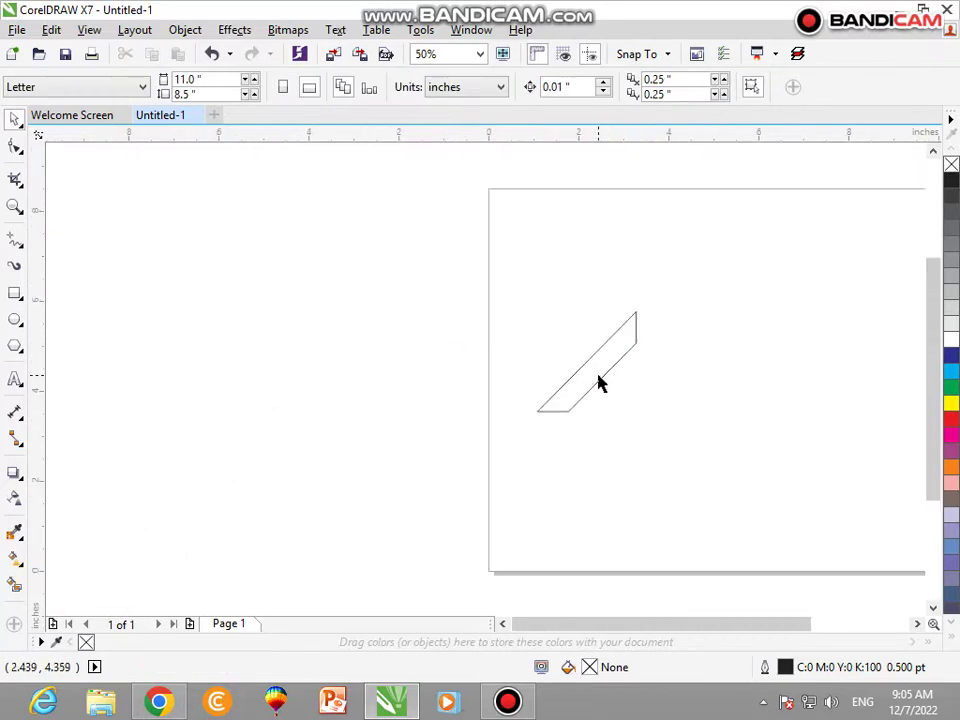
left_click(598, 378)
left_click_drag(530, 363, 674, 360)
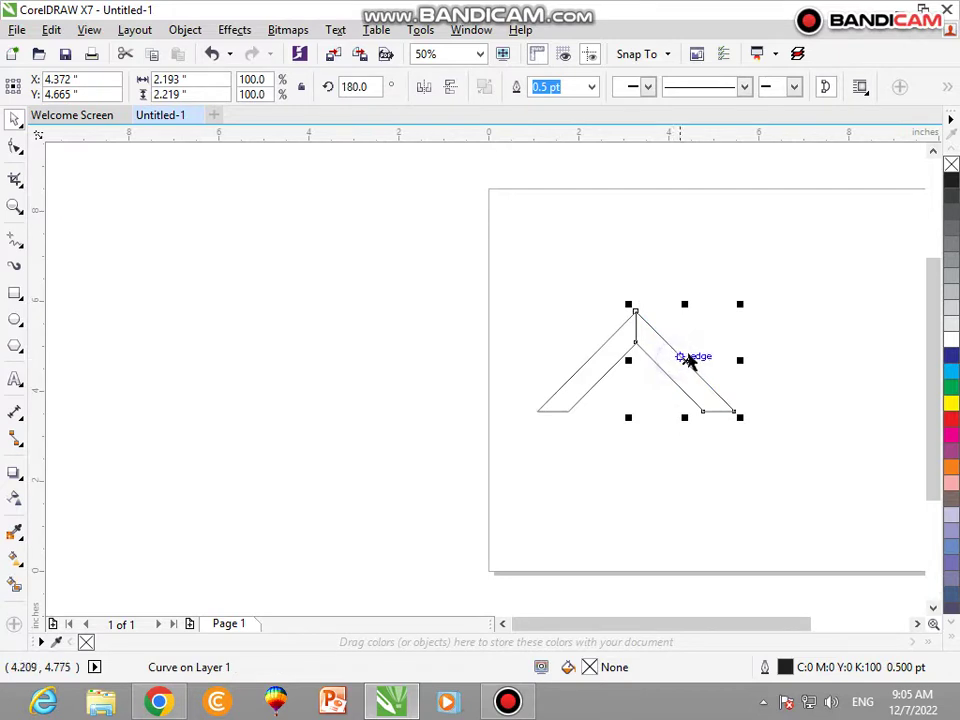
scroll(658, 318, "up", 2)
scroll(658, 318, "up", 1)
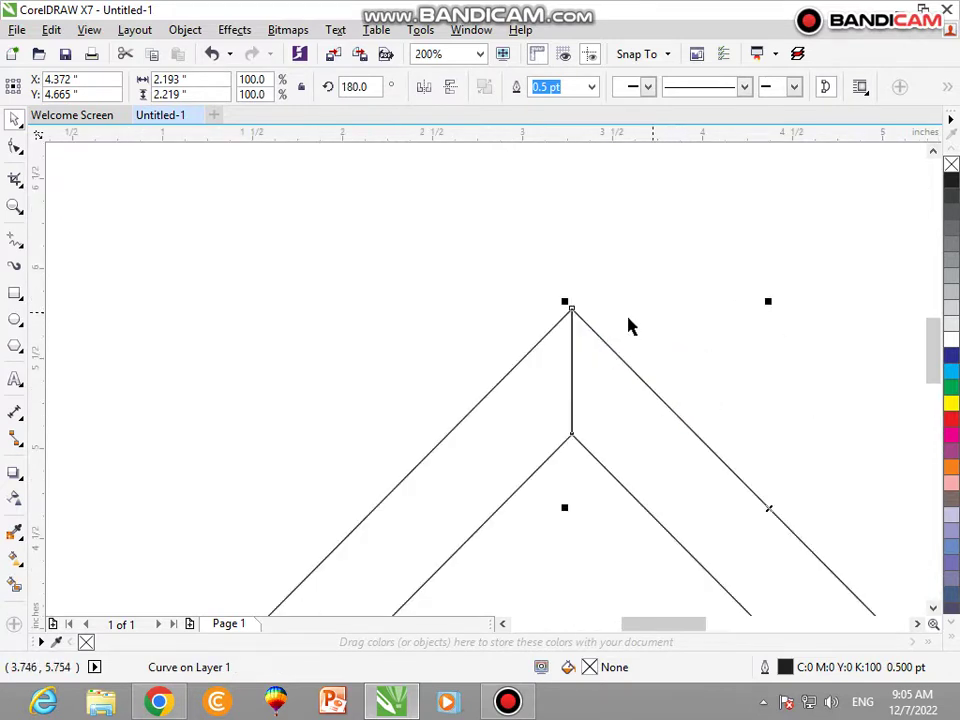
scroll(641, 271, "down", 2)
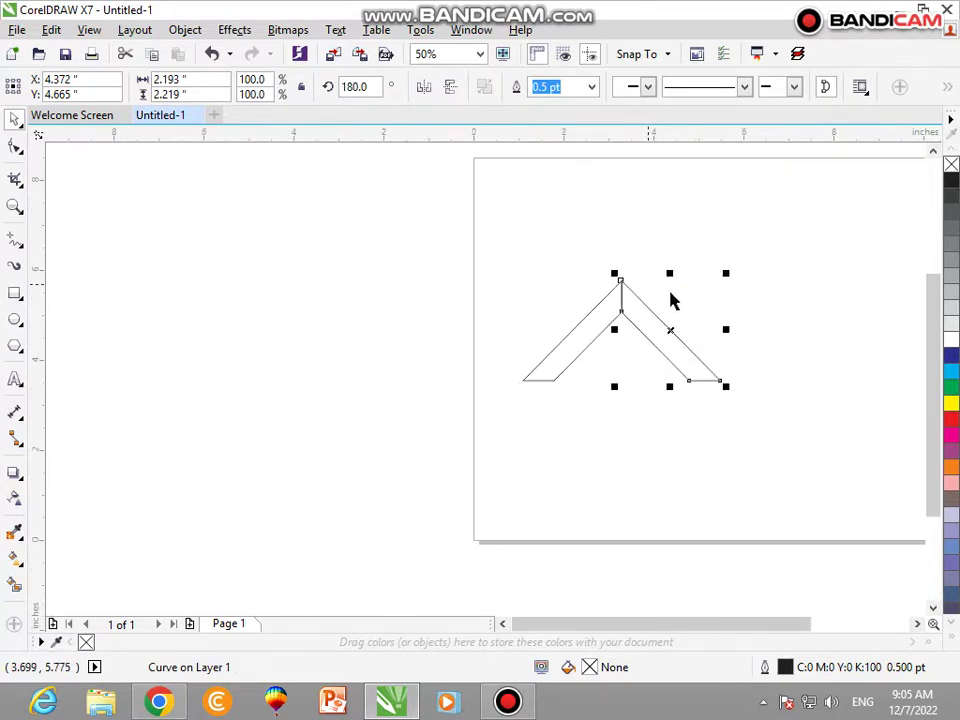
Fill both roof bars with black and remove their outlines.
left_click_drag(776, 244, 496, 458)
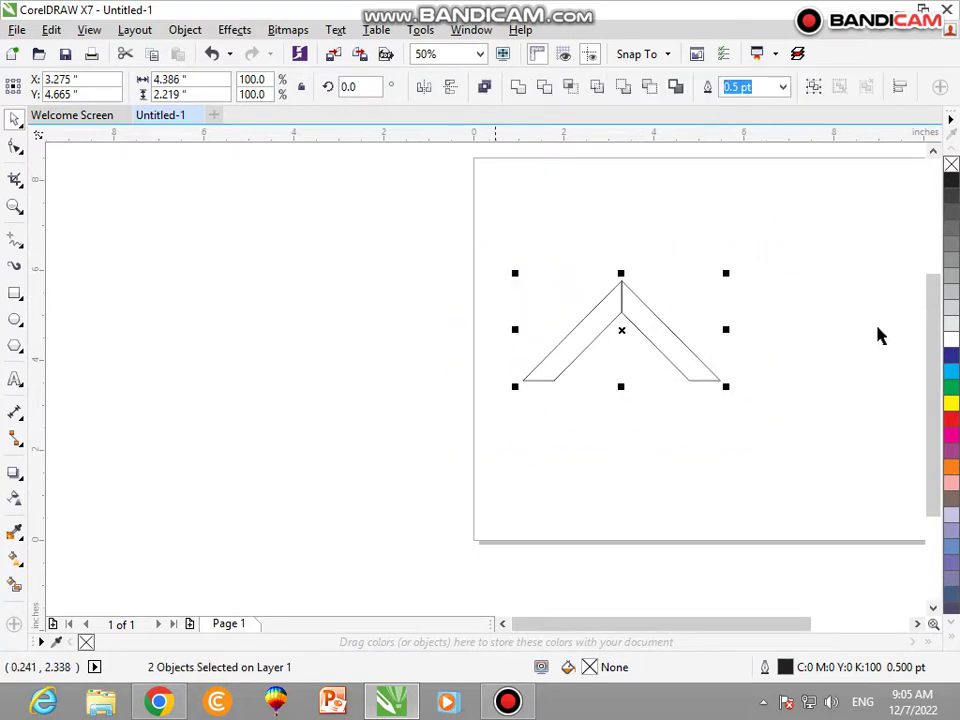
left_click(950, 181)
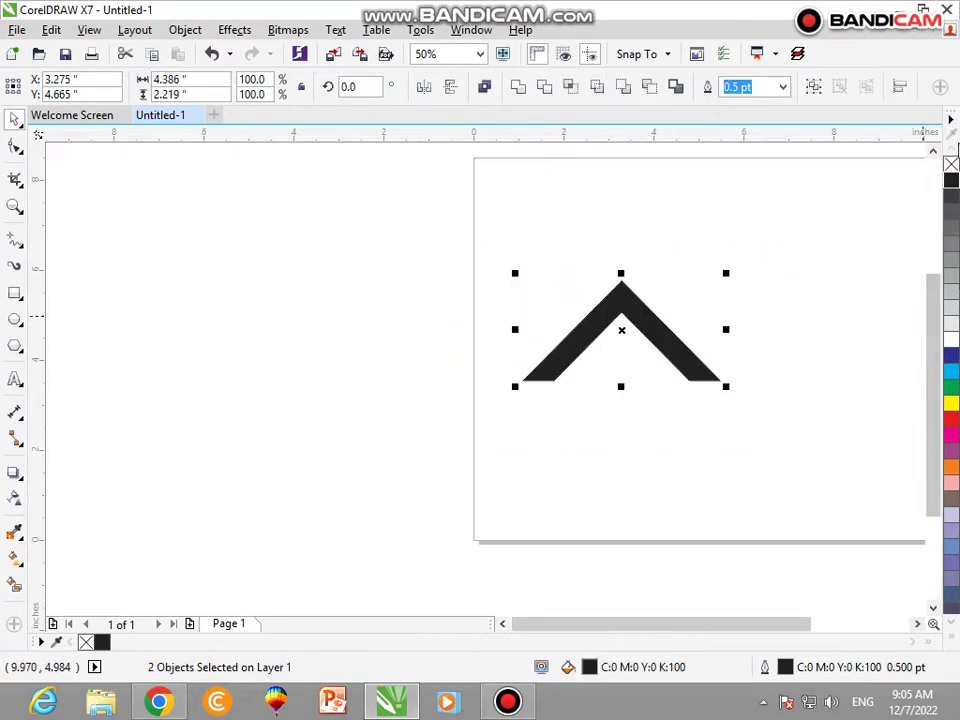
right_click(948, 166)
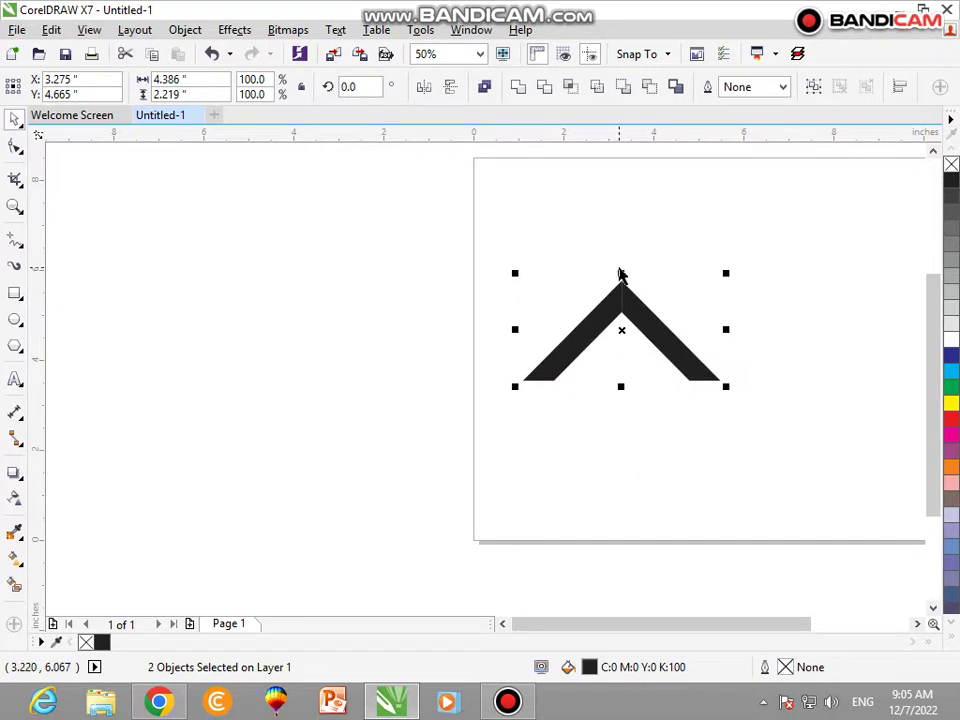
scroll(620, 275, "up", 1)
scroll(640, 242, "down", 1)
left_click(733, 250)
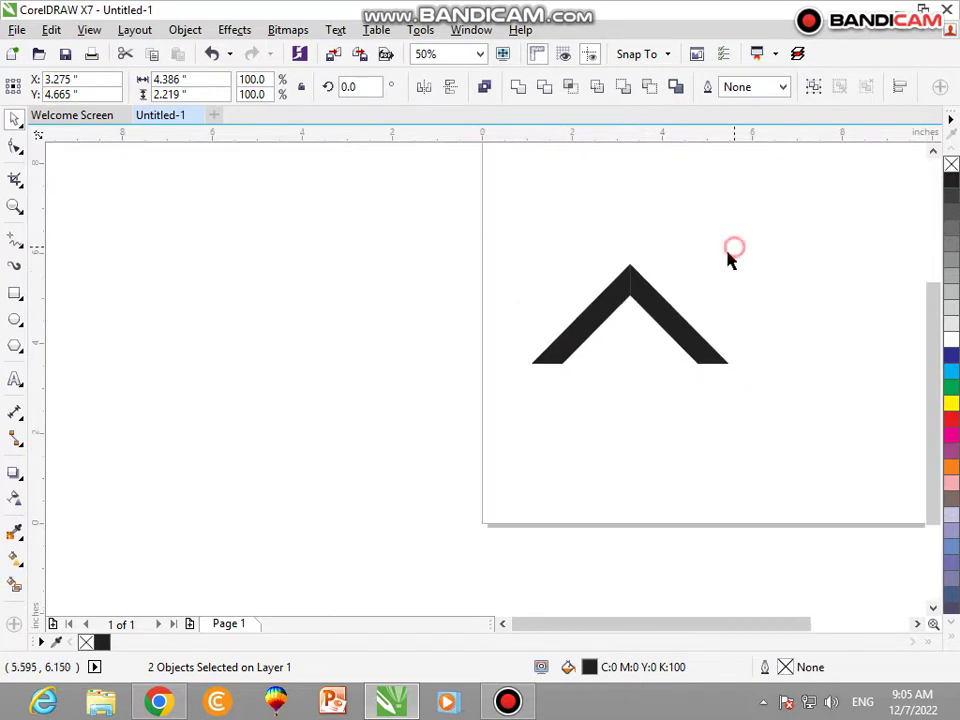
left_click_drag(750, 246, 478, 452)
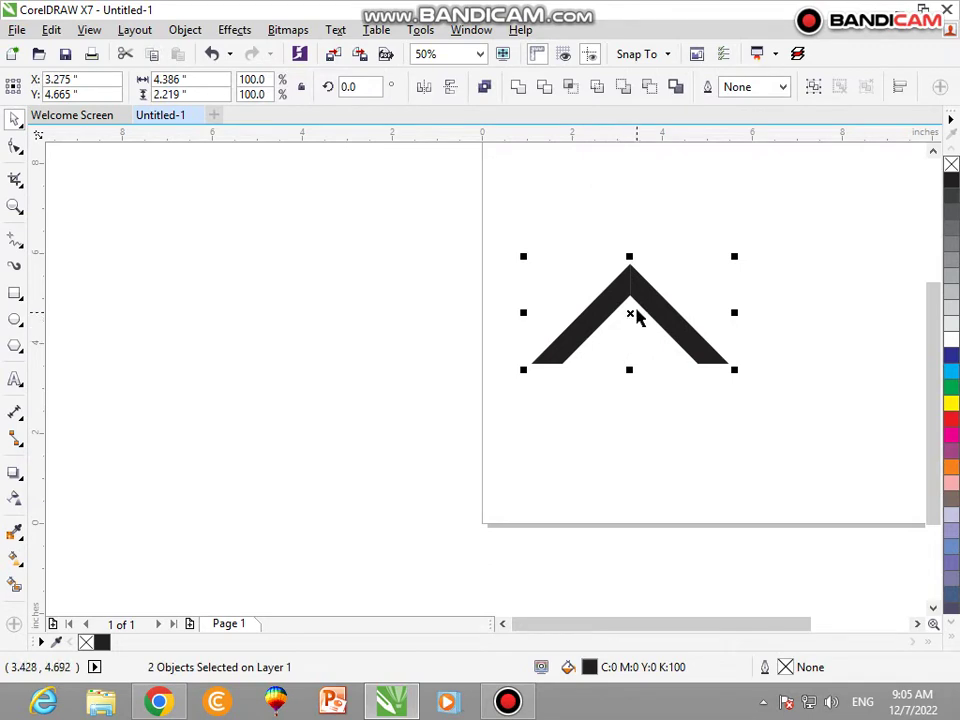
left_click_drag(633, 313, 728, 320)
key("Escape")
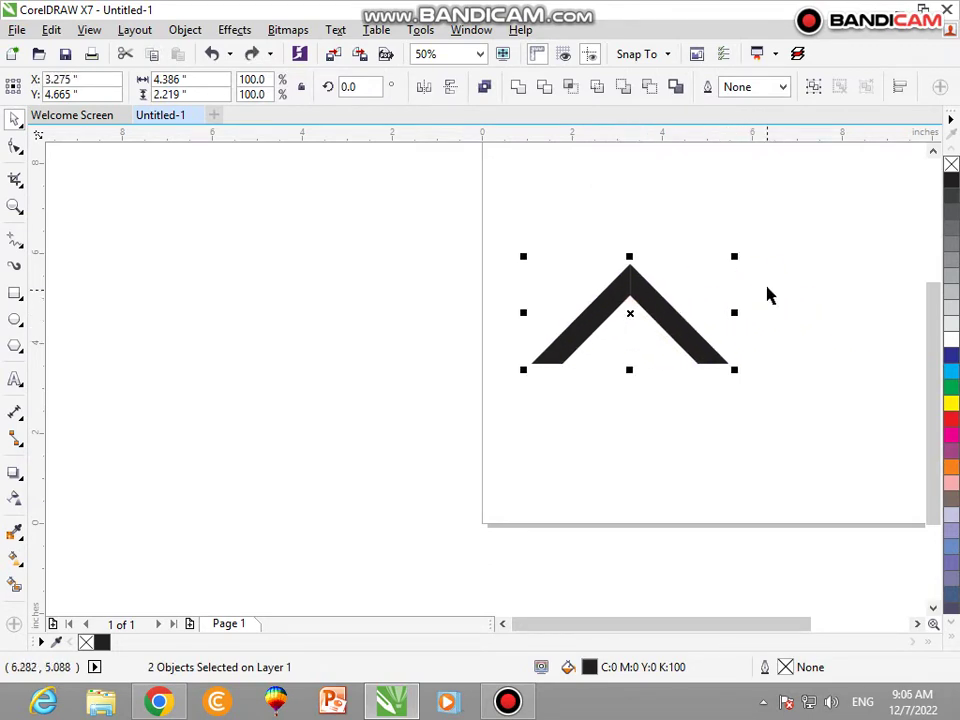
left_click(84, 235)
Draw a small rectangle about 0.25 by 0.14 inches below the roof peak as a window pane.
left_click(16, 293)
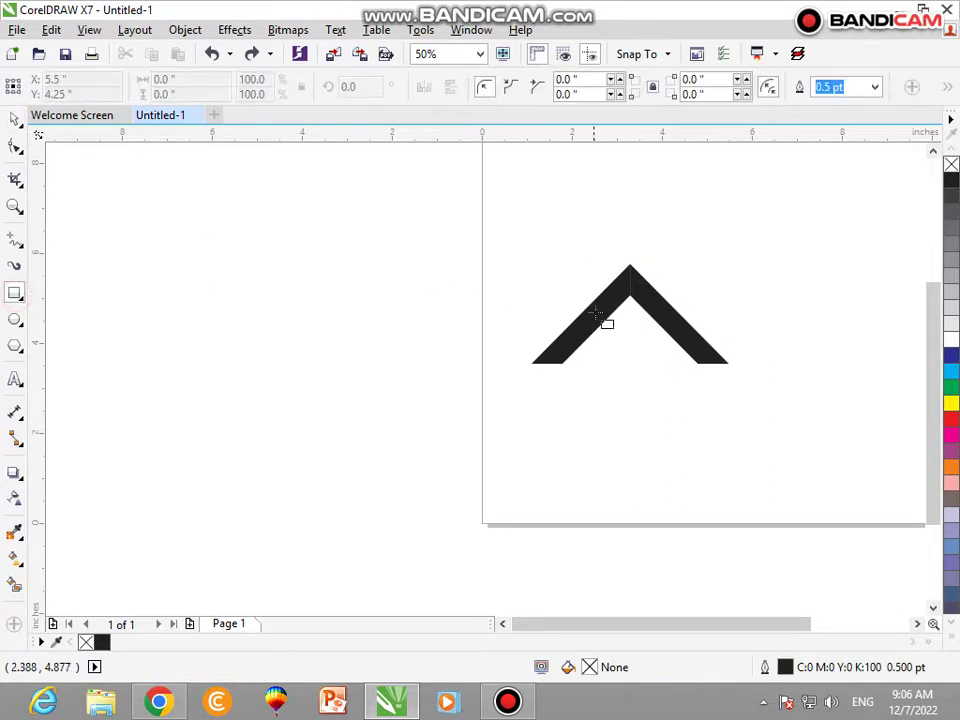
scroll(606, 321, "up", 3)
left_click_drag(654, 341, 698, 366)
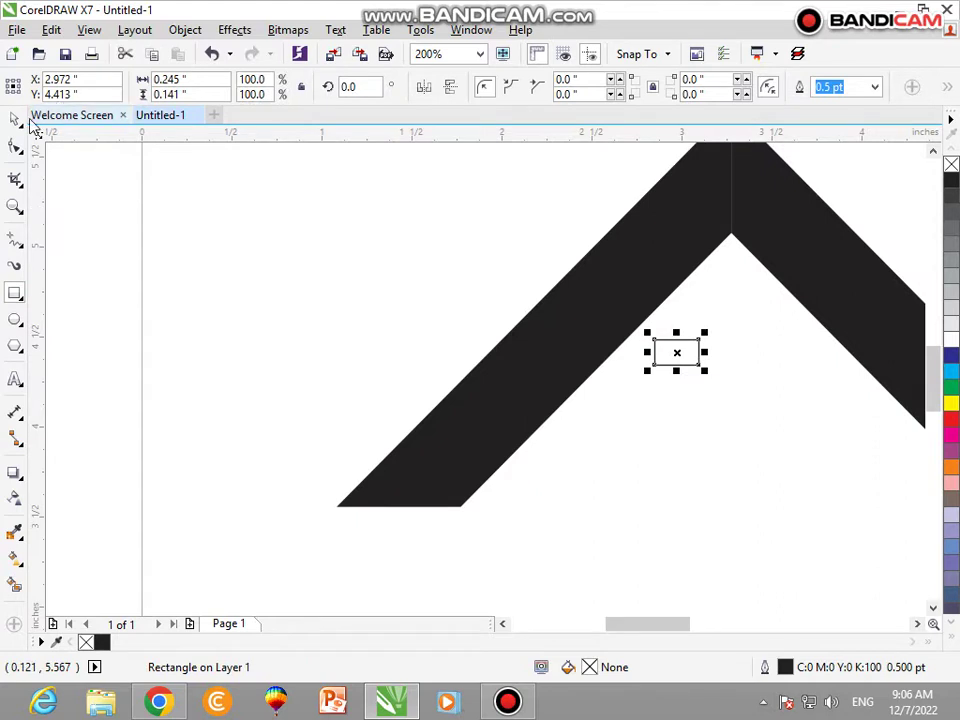
Duplicate the small window pane to the right and below to form a two-by-two grid.
left_click(14, 118)
left_click(680, 355)
left_click_drag(762, 363, 677, 396)
left_click(733, 372)
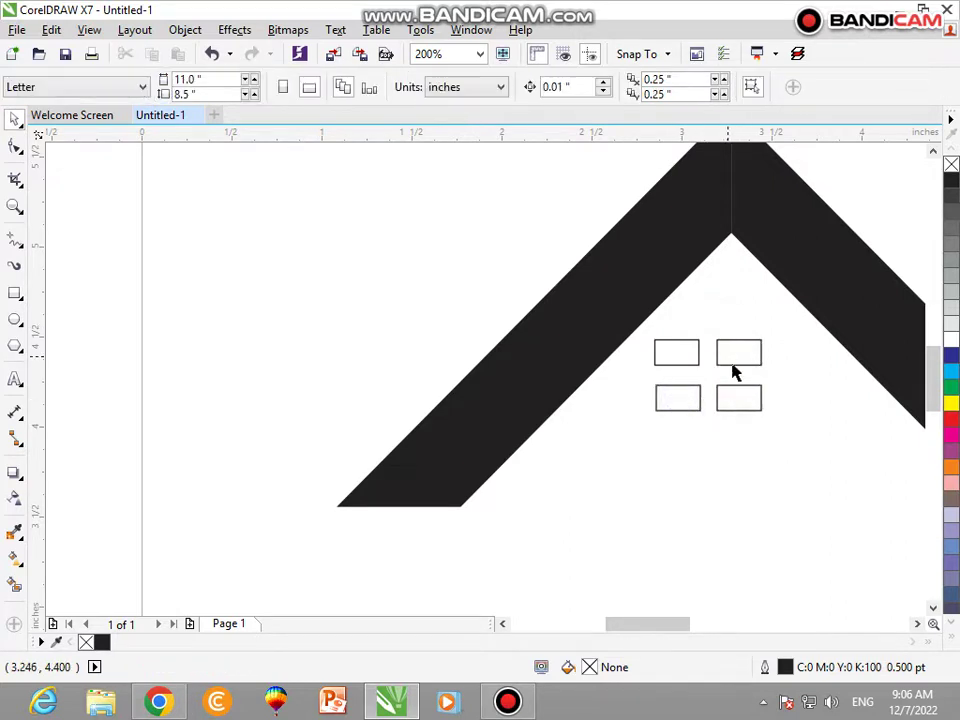
Align the window panes of the two-by-two grid into two even columns.
left_click(681, 366)
left_click(684, 397, "shift")
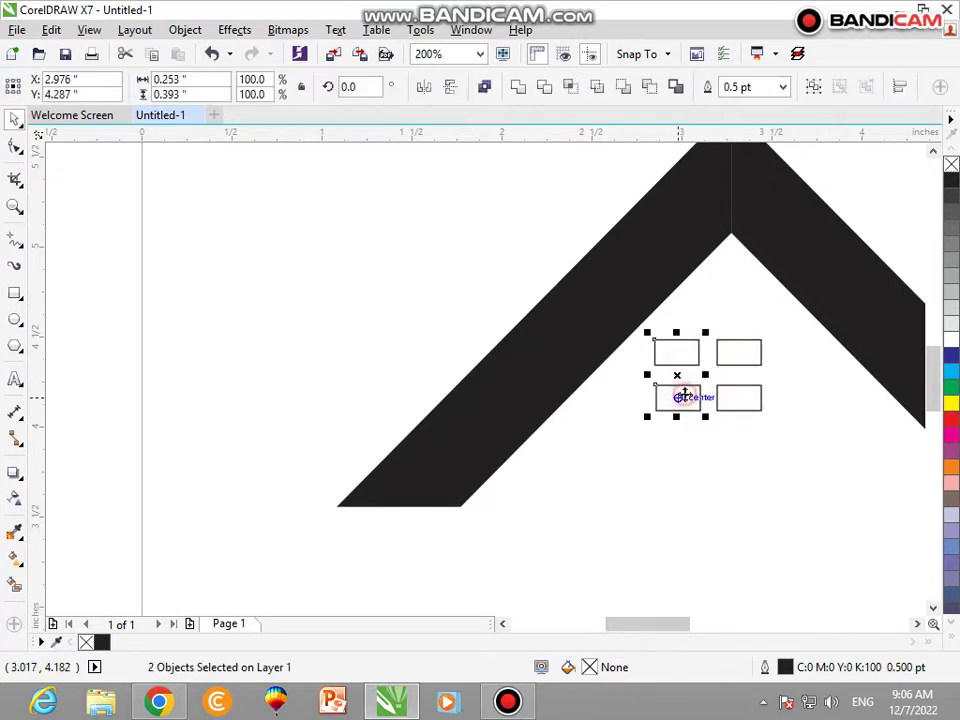
left_click_drag(696, 305, 806, 441)
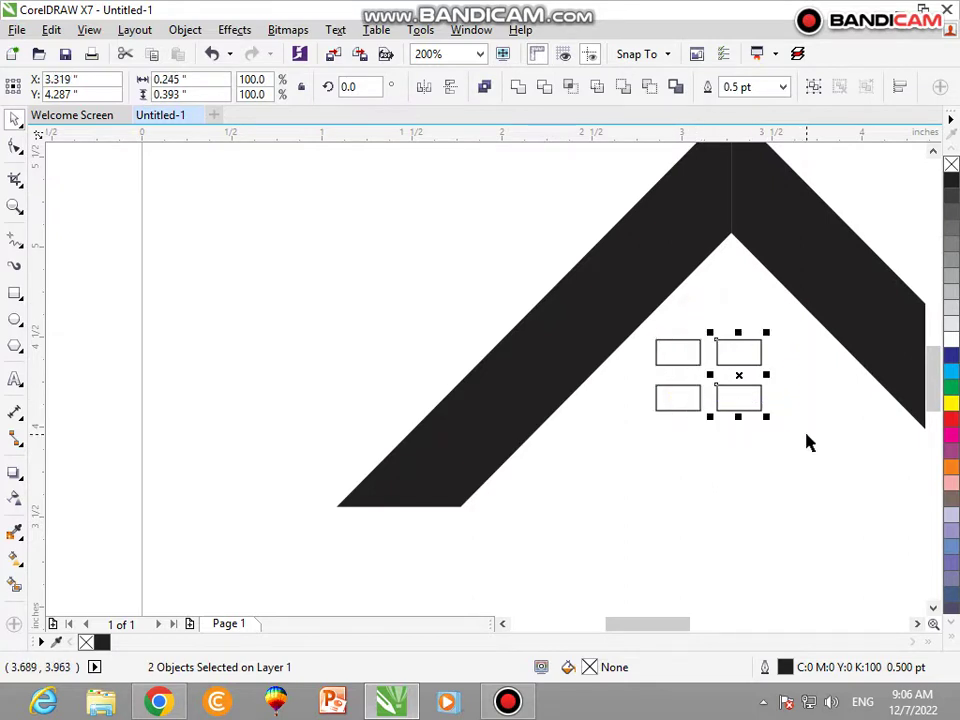
Group the four window panes under the roof.
scroll(812, 321, "down", 2)
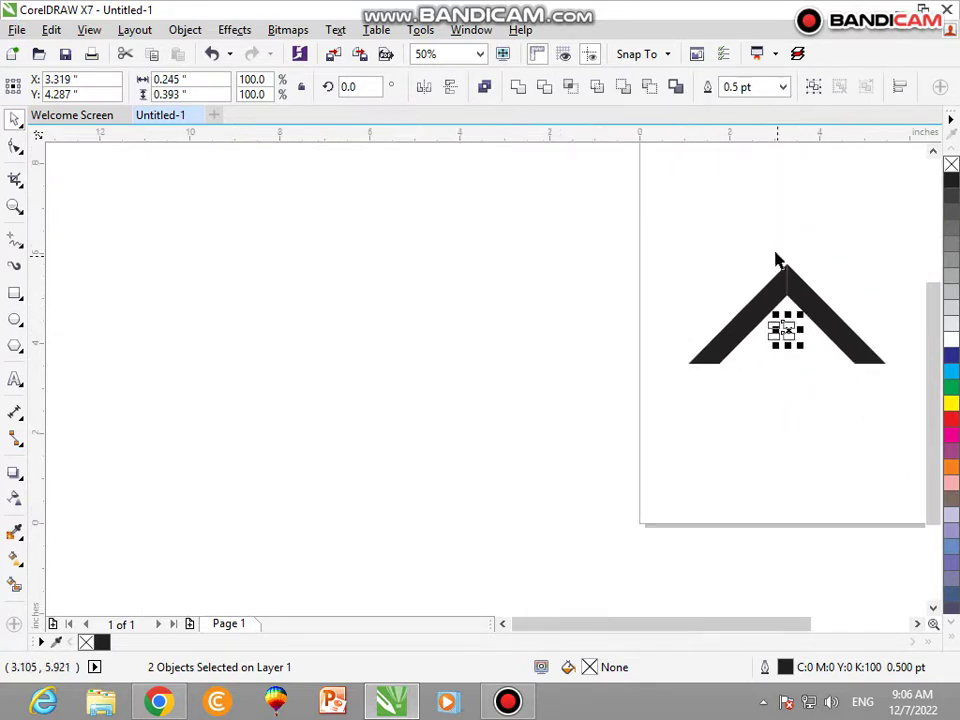
left_click_drag(897, 394, 654, 231)
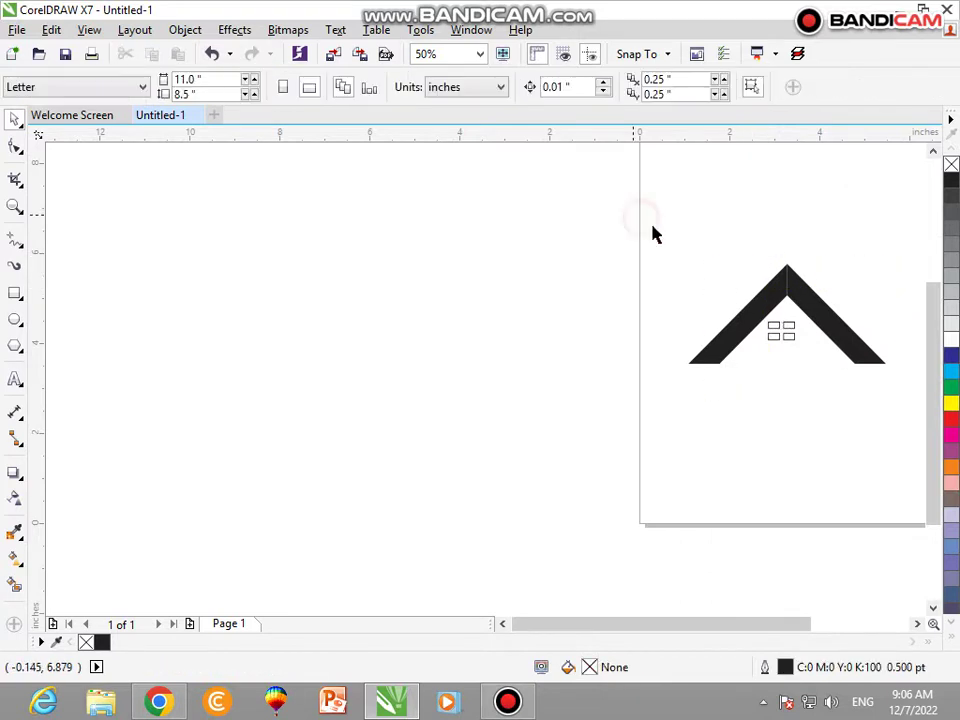
left_click_drag(752, 328, 750, 318)
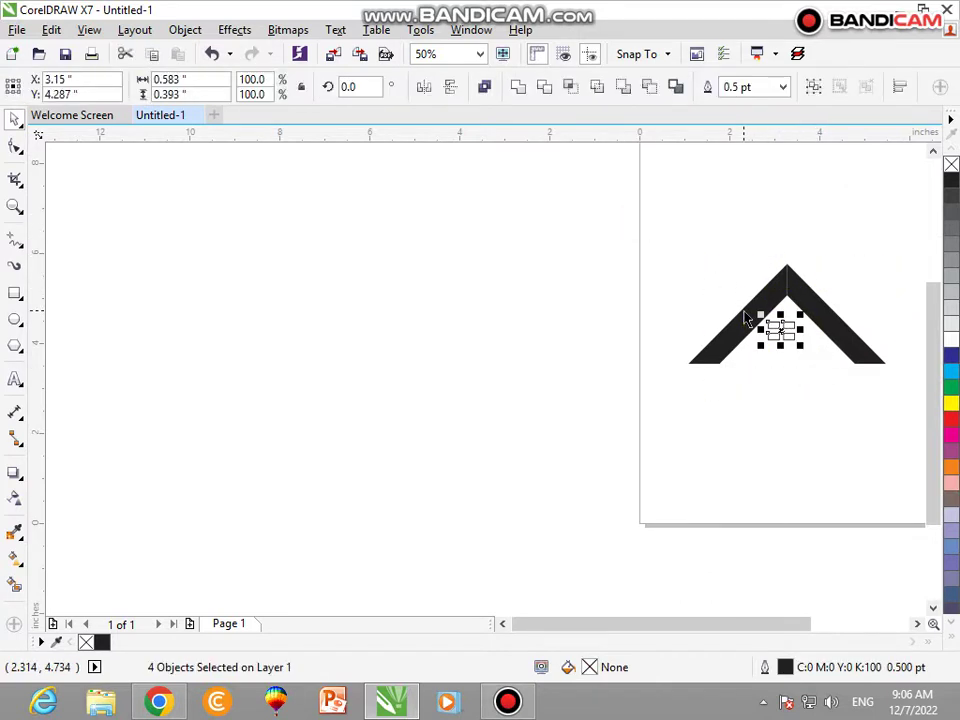
key("ctrl+g")
Group the two black roof bars without including the window panes.
left_click_drag(621, 204, 917, 456)
left_click(729, 336, "shift")
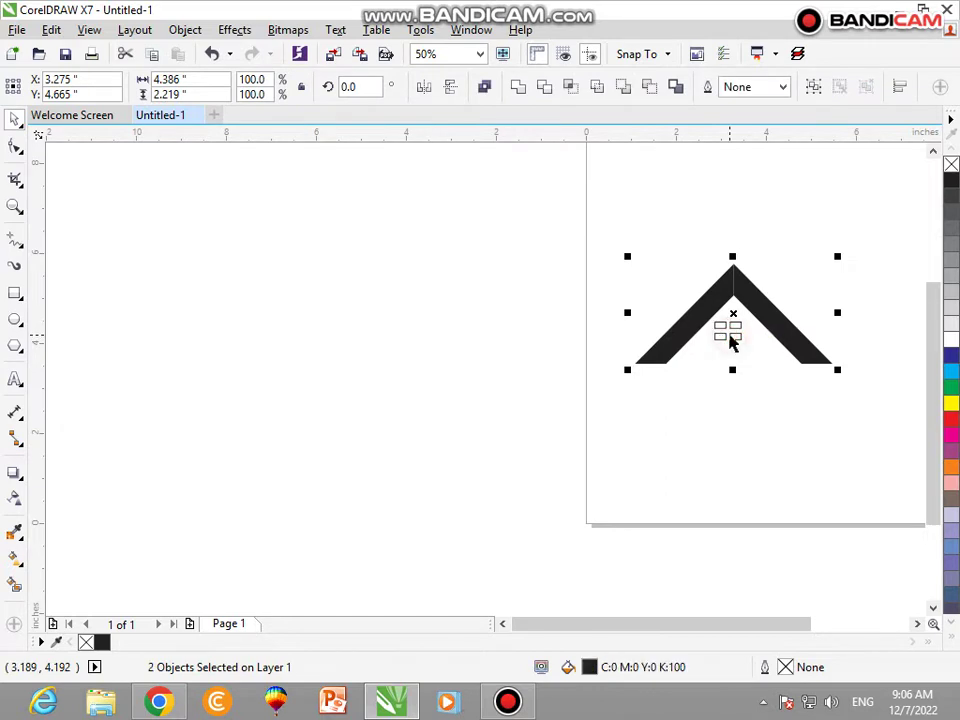
key("ctrl+g")
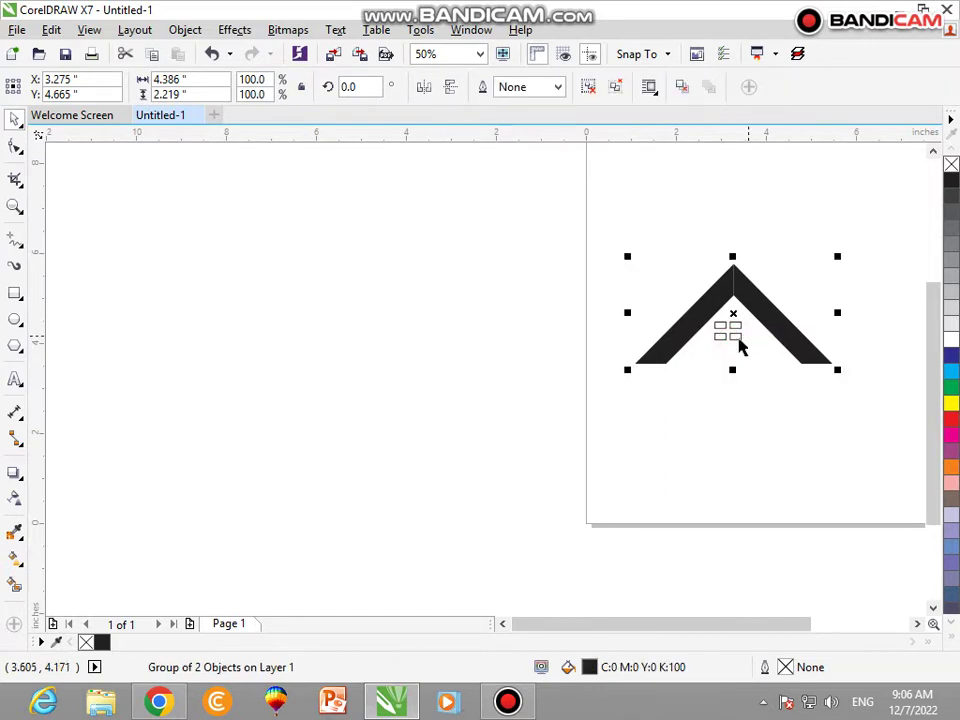
Center the roof group horizontally on the window group and clear the selection.
left_click_drag(739, 343, 730, 337)
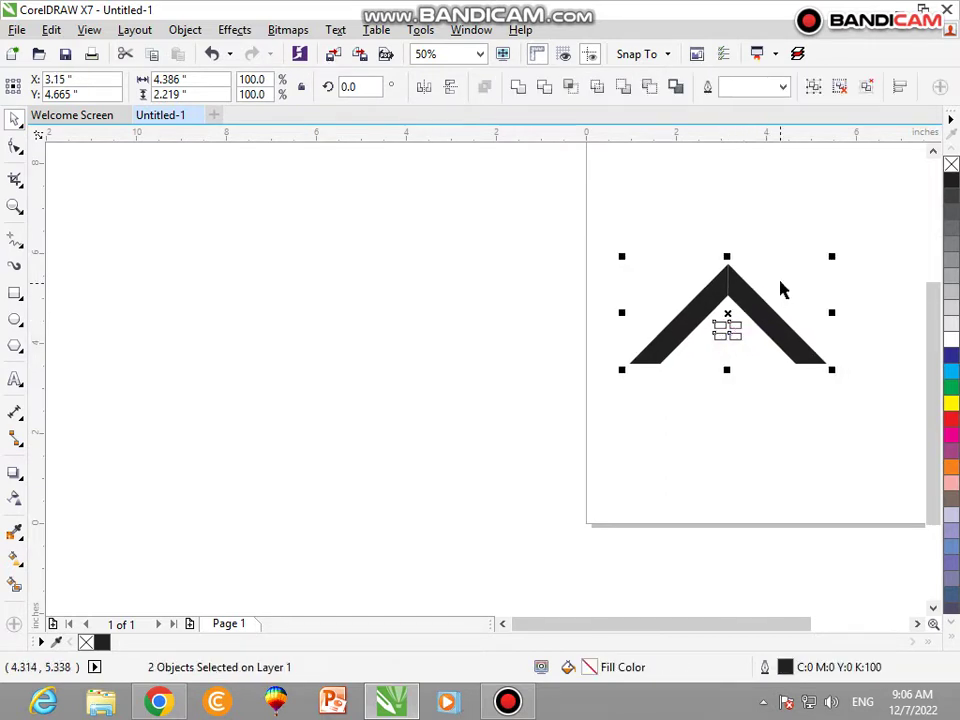
scroll(789, 268, "up", 1)
left_click(774, 268)
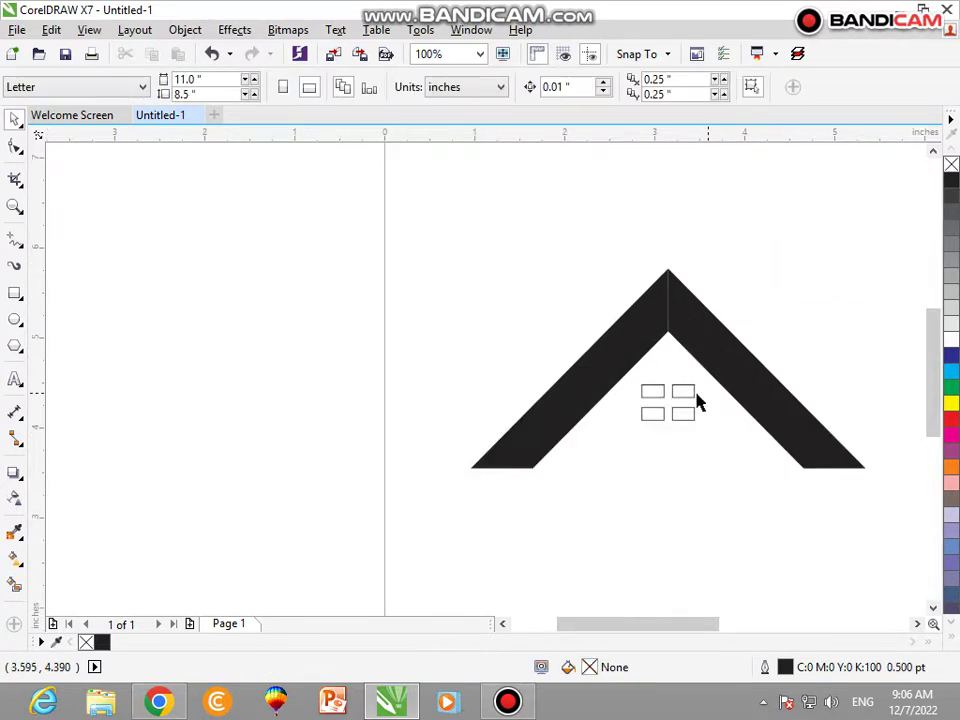
Stretch the window group to about 0.492 in tall, fill its panes red and remove their outlines.
left_click(688, 388)
left_click_drag(666, 377, 666, 377)
left_click(666, 378)
scroll(662, 394, "up", 3)
left_click(660, 396)
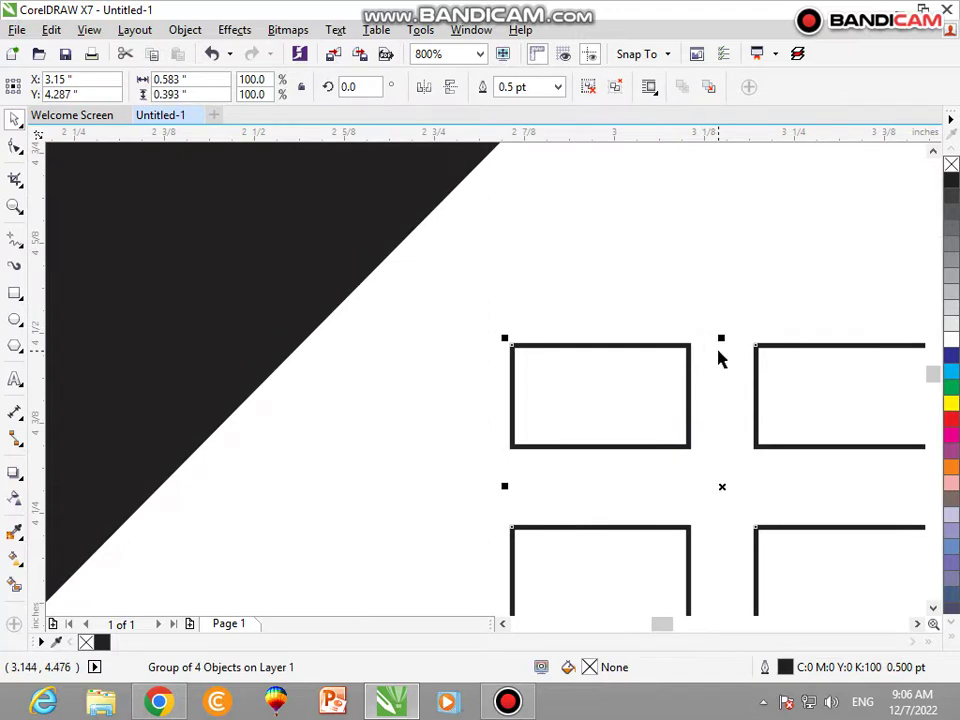
scroll(720, 358, "down", 1)
left_click_drag(719, 340, 724, 303)
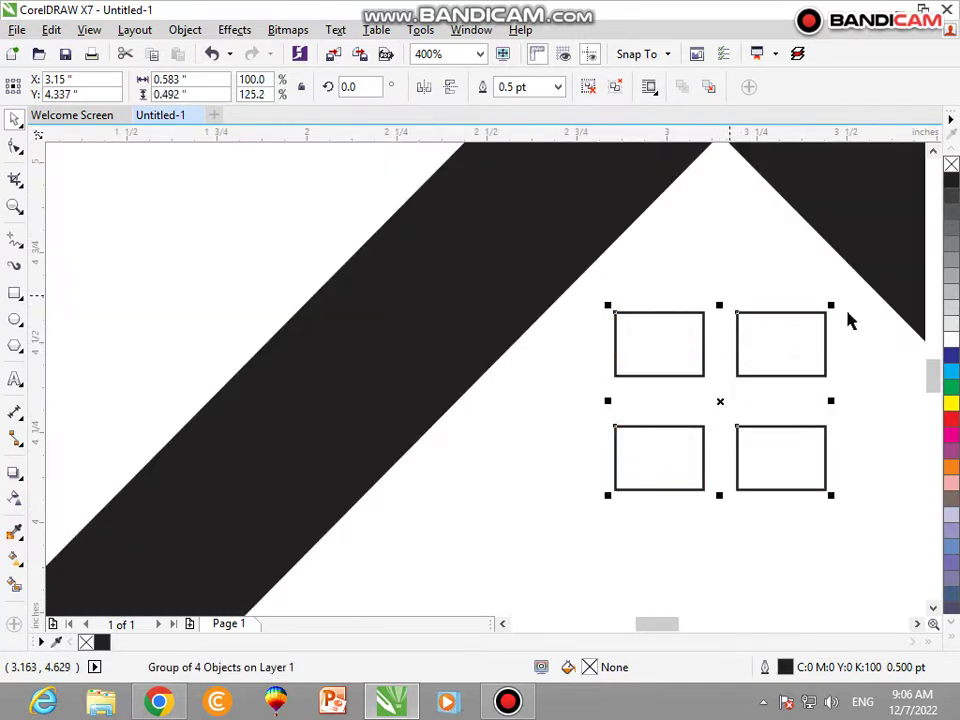
left_click(951, 419)
right_click(951, 165)
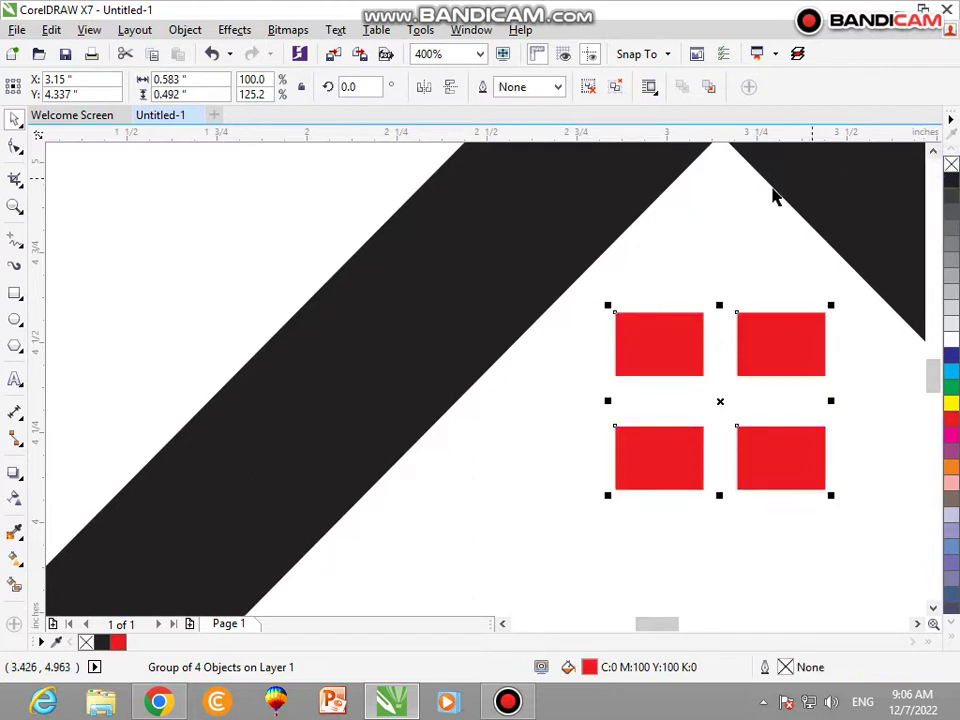
Select the roof group together with its red window group.
key("F4")
scroll(786, 207, "down", 2)
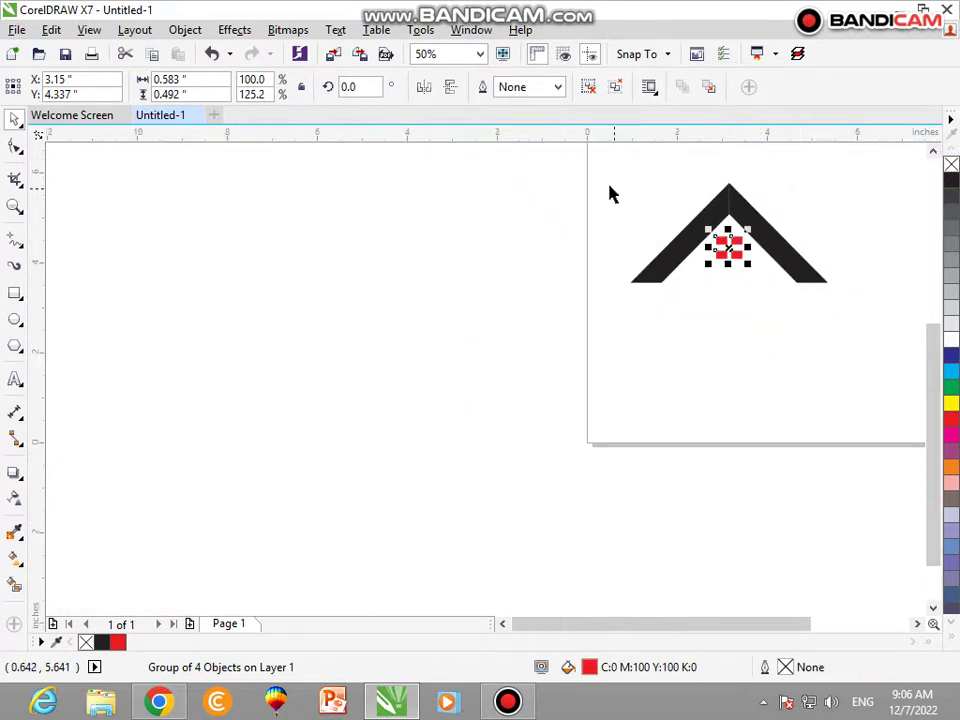
left_click_drag(607, 174, 911, 358)
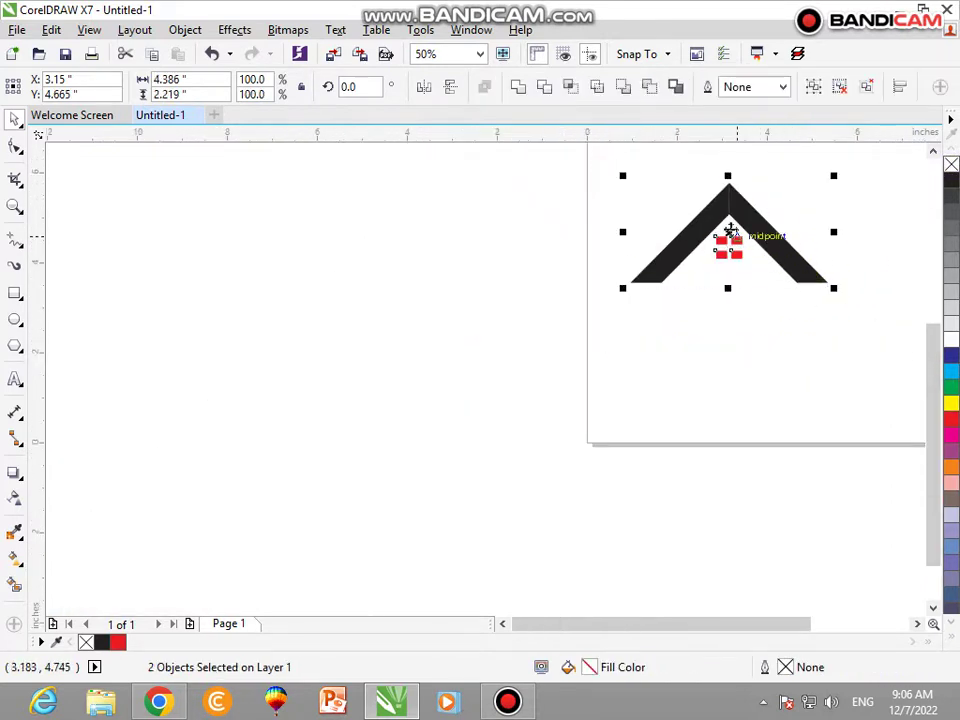
left_click_drag(729, 229, 806, 246)
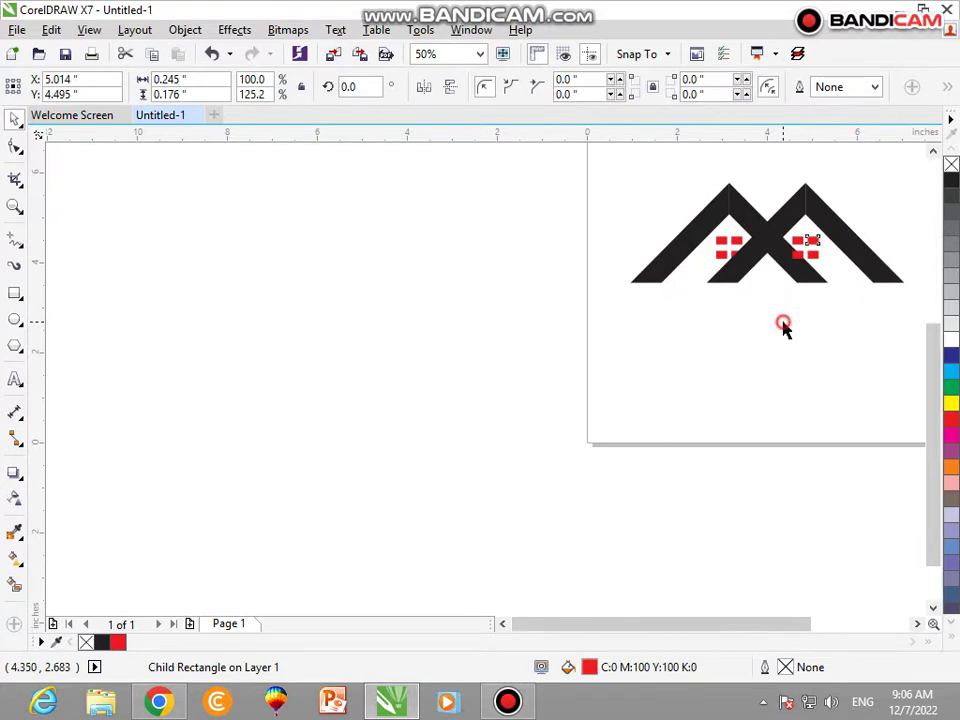
left_click(784, 328)
key("ctrl+z")
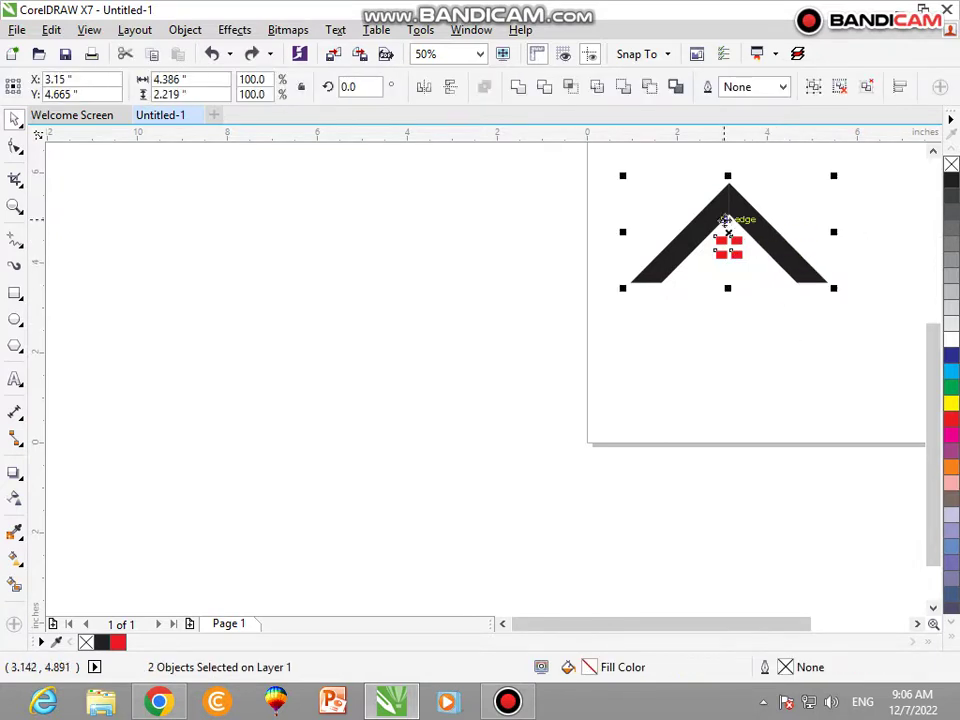
Place a copy of the roof and window level with the original, overlapping its right side, centered at about X 5.272 in.
left_click_drag(724, 221, 822, 232)
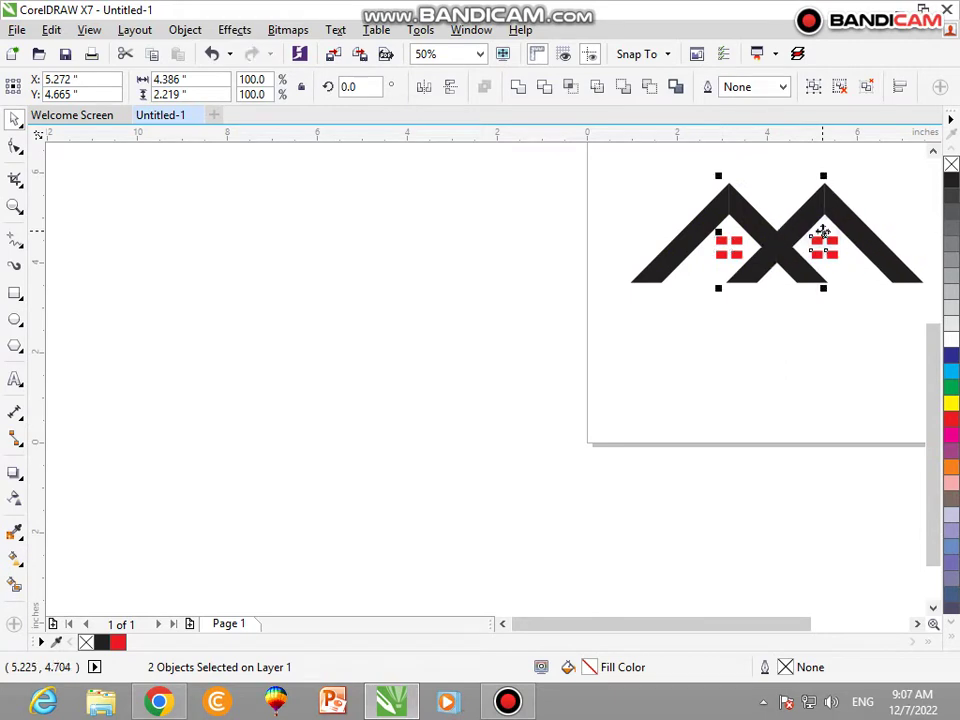
left_click(734, 330)
left_click(755, 283)
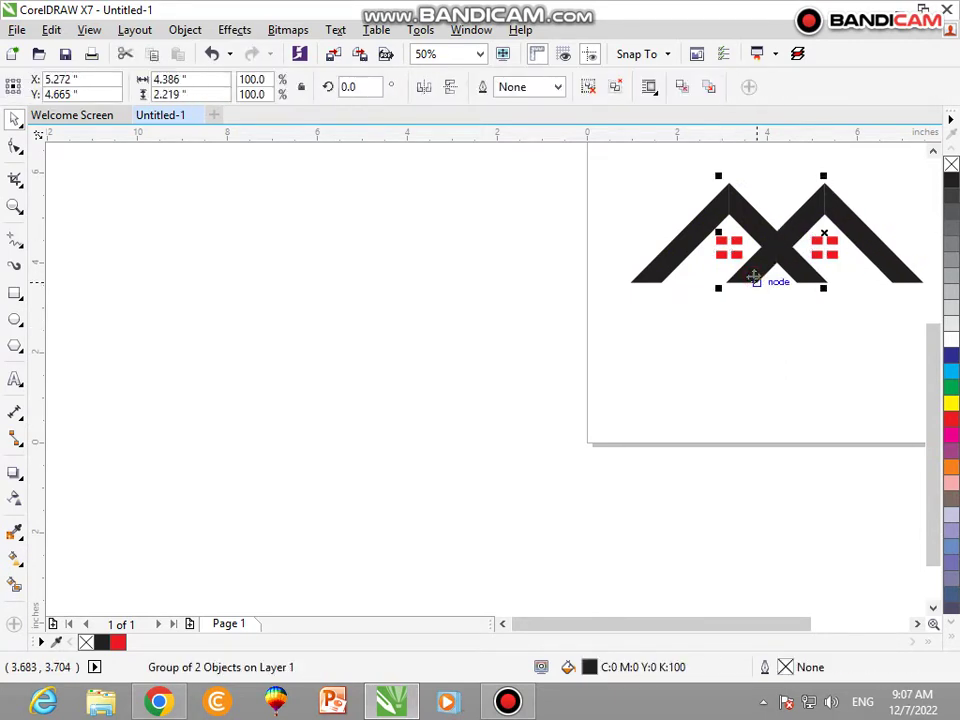
left_click(761, 328)
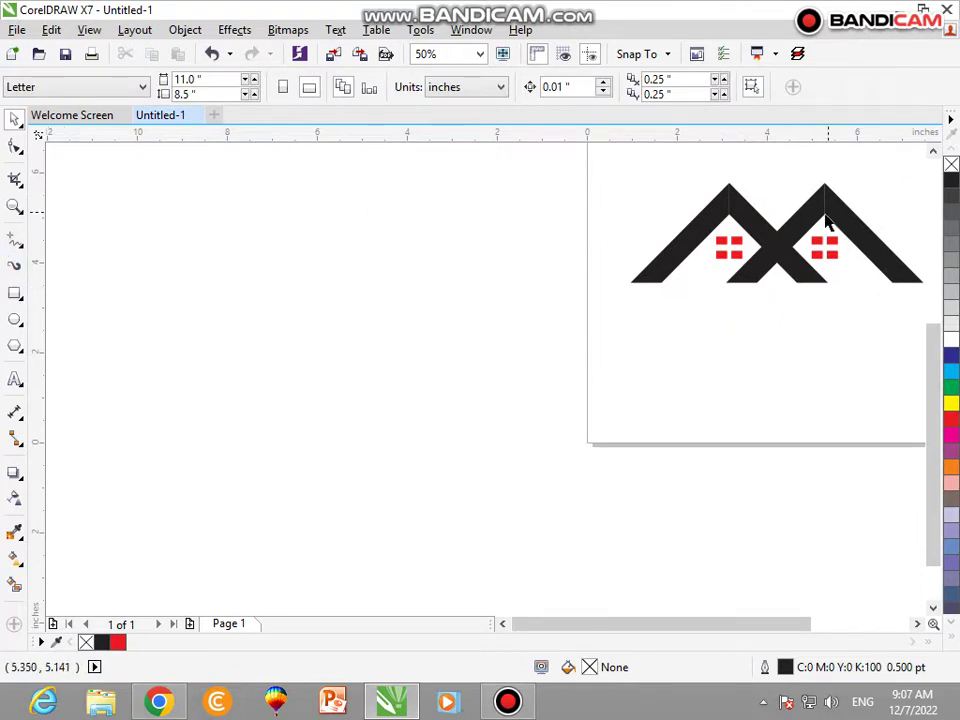
Repeat the duplication at the same spacing to add a third house centered at X 7.394 in.
left_click_drag(609, 163, 826, 364)
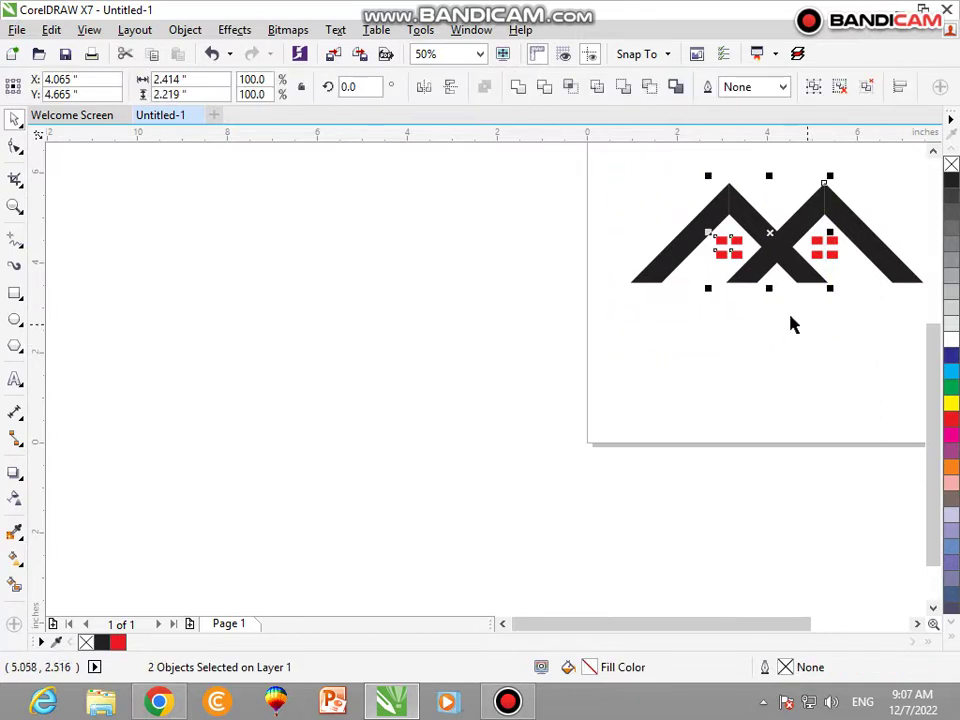
key("ctrl+z")
key("ctrl+z")
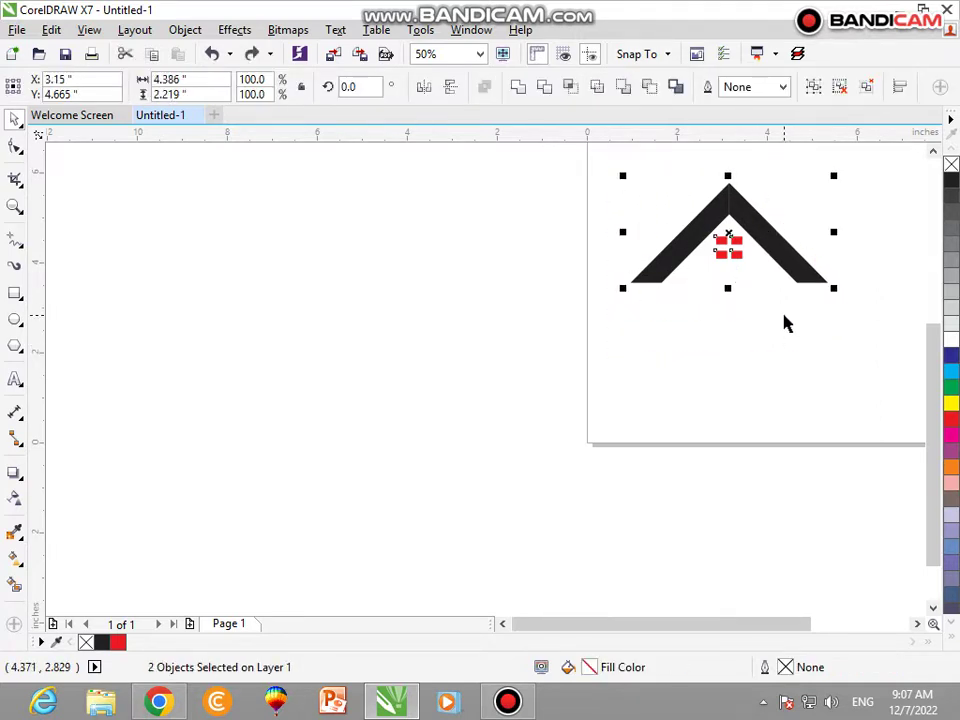
key("ctrl+shift+z")
key("ctrl+d")
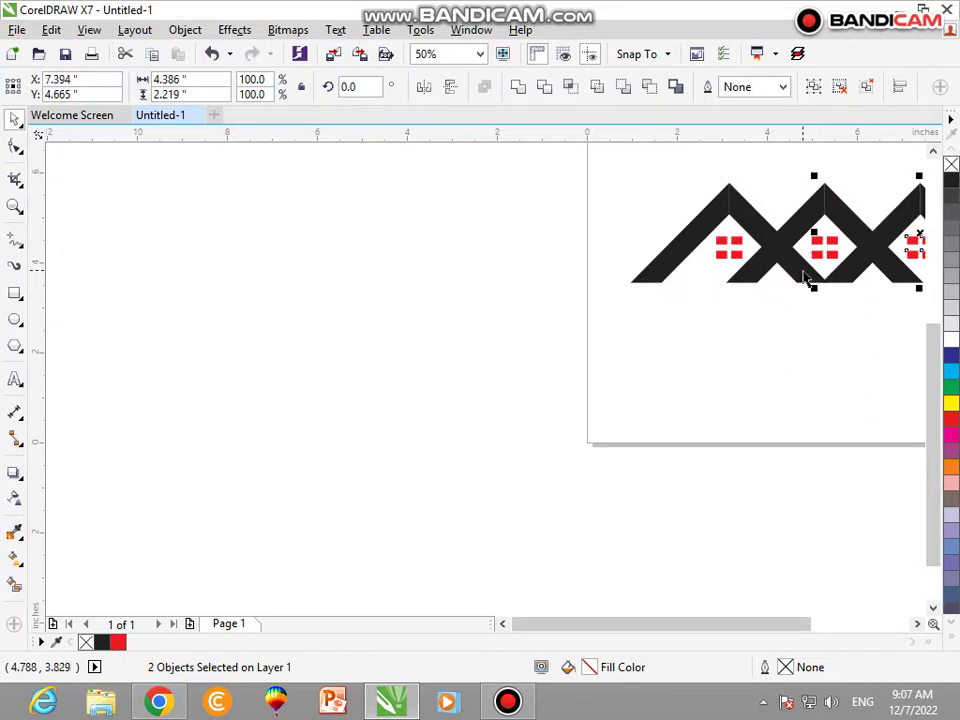
key("shift+F2")
left_click(775, 270)
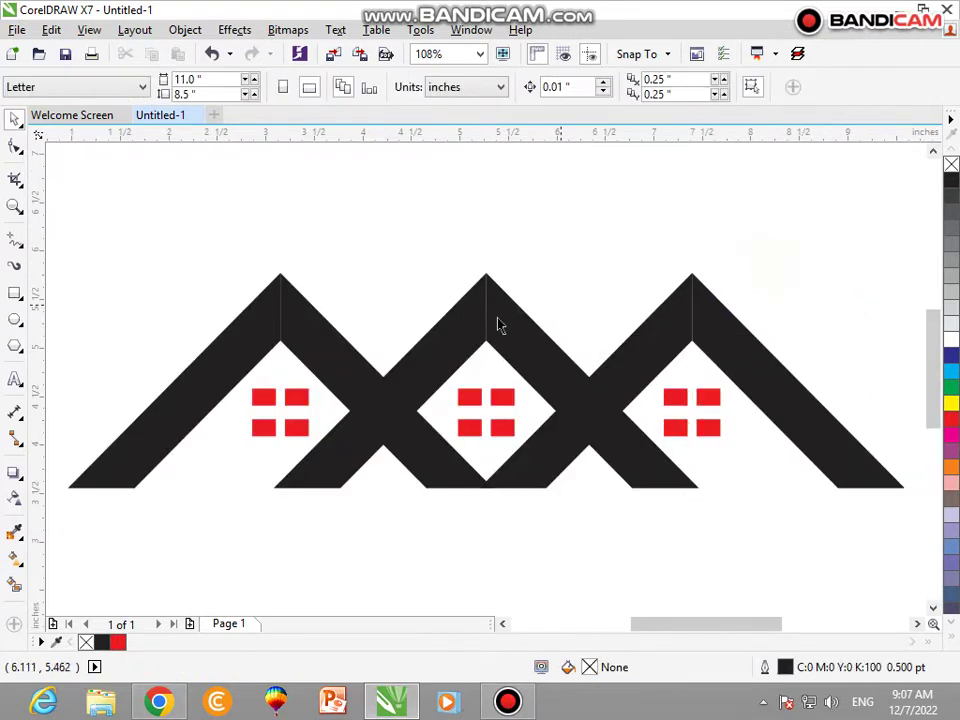
Draw a rectangle about 1.193 by 1.51 in over the crossing of the left and middle roofs.
left_click(15, 292)
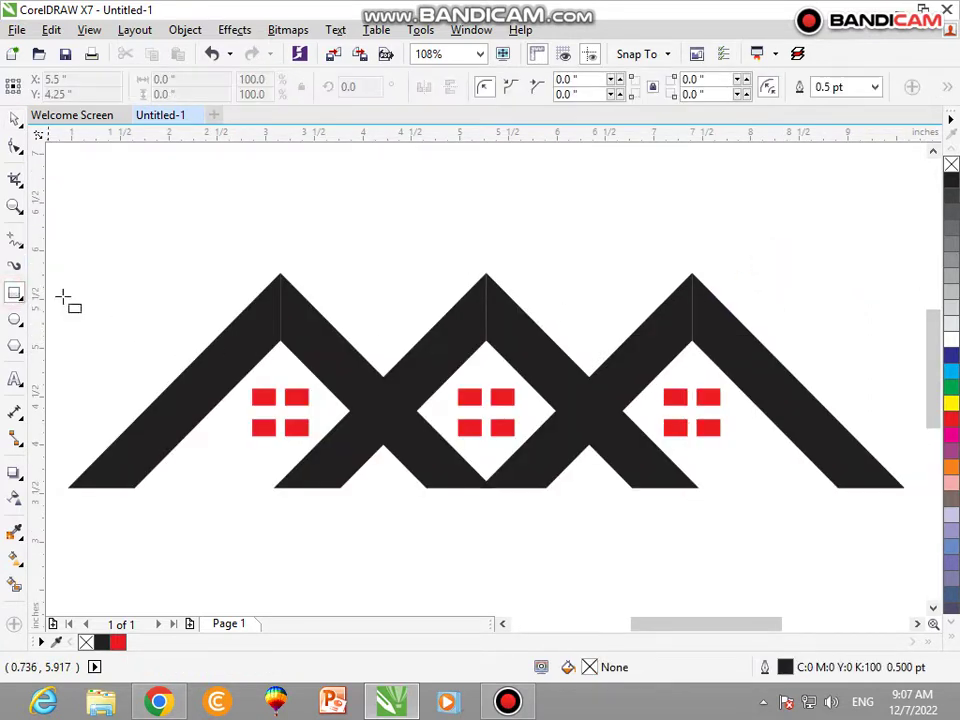
left_click(455, 342)
left_click_drag(428, 378, 340, 487)
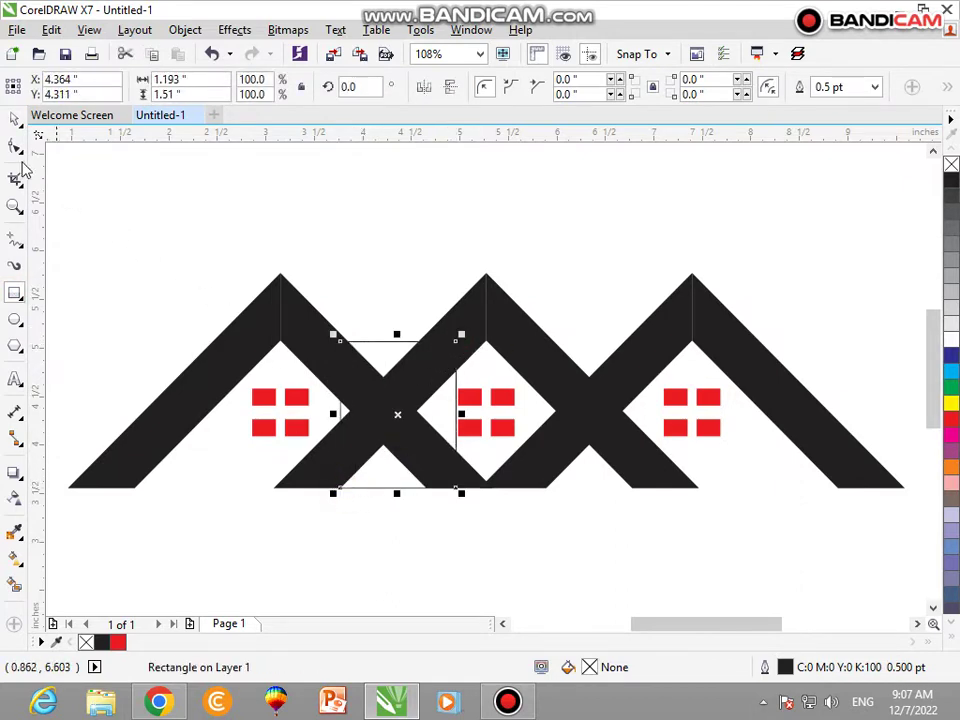
Convert the rectangle to curves and delete its upper-left node to form a triangle.
left_click(15, 147)
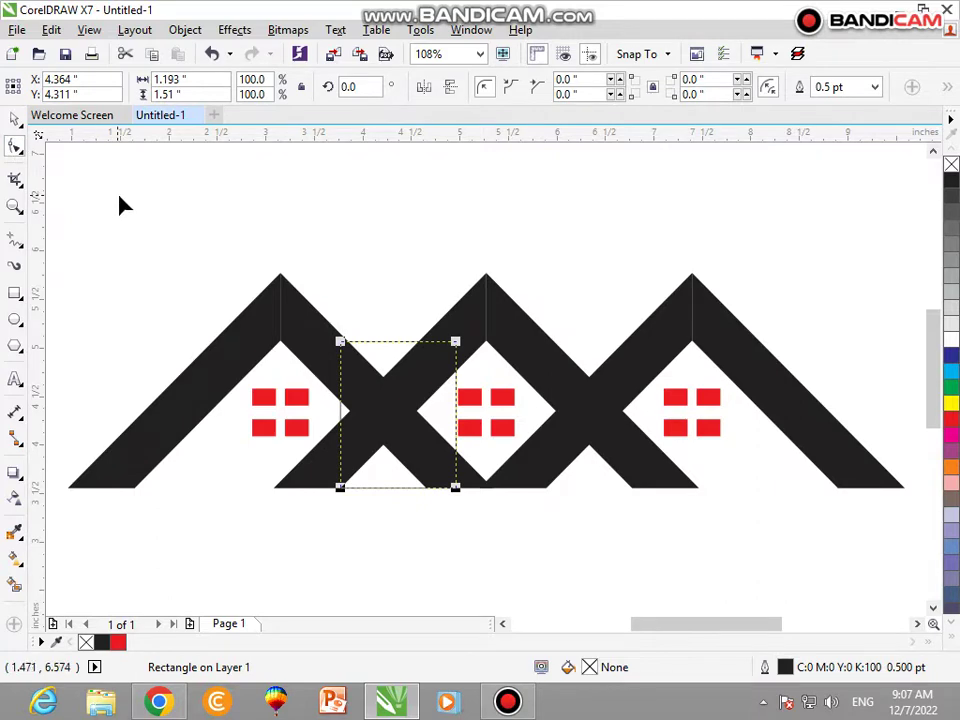
key("ctrl+q")
left_click_drag(305, 310, 446, 386)
key("Delete")
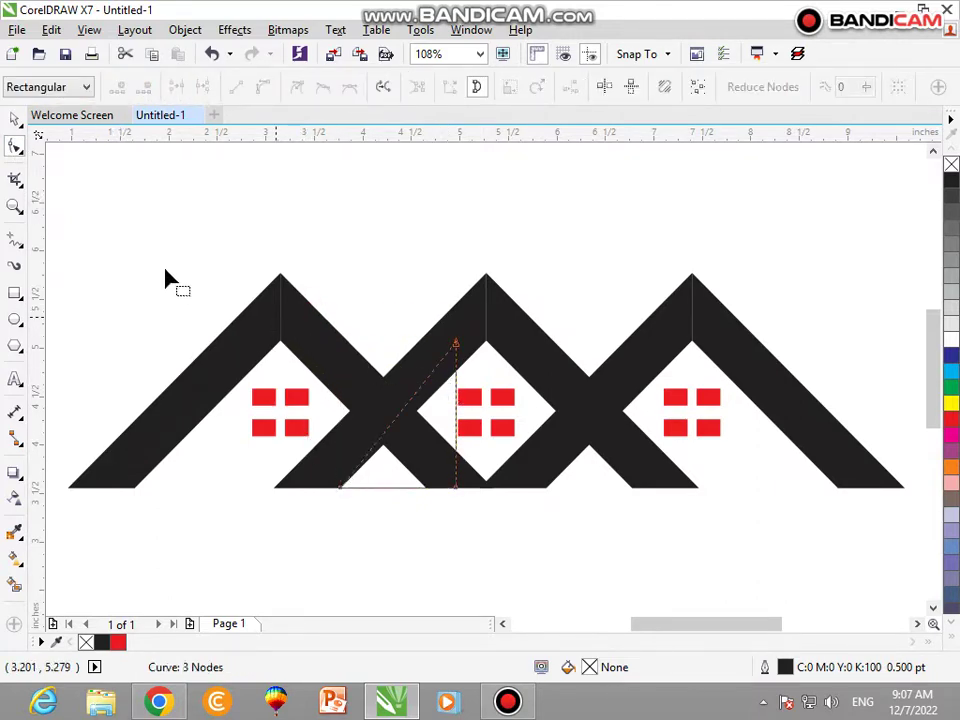
Select the triangle together with the left roof group.
left_click(15, 118)
left_click(305, 300, "shift")
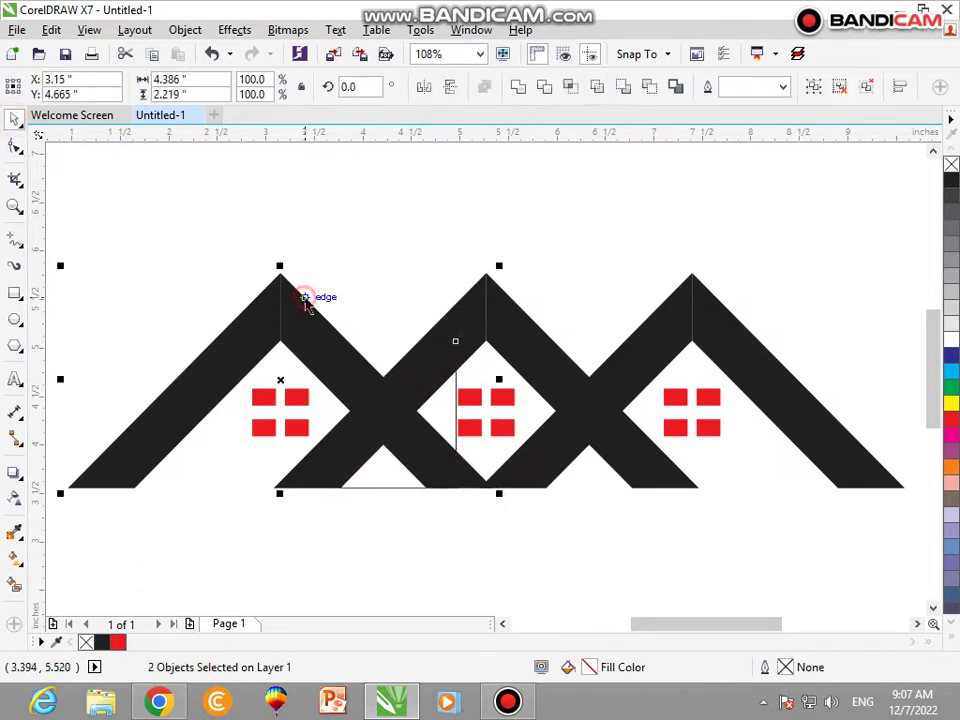
left_click(305, 299, "shift")
left_click(295, 292, "shift")
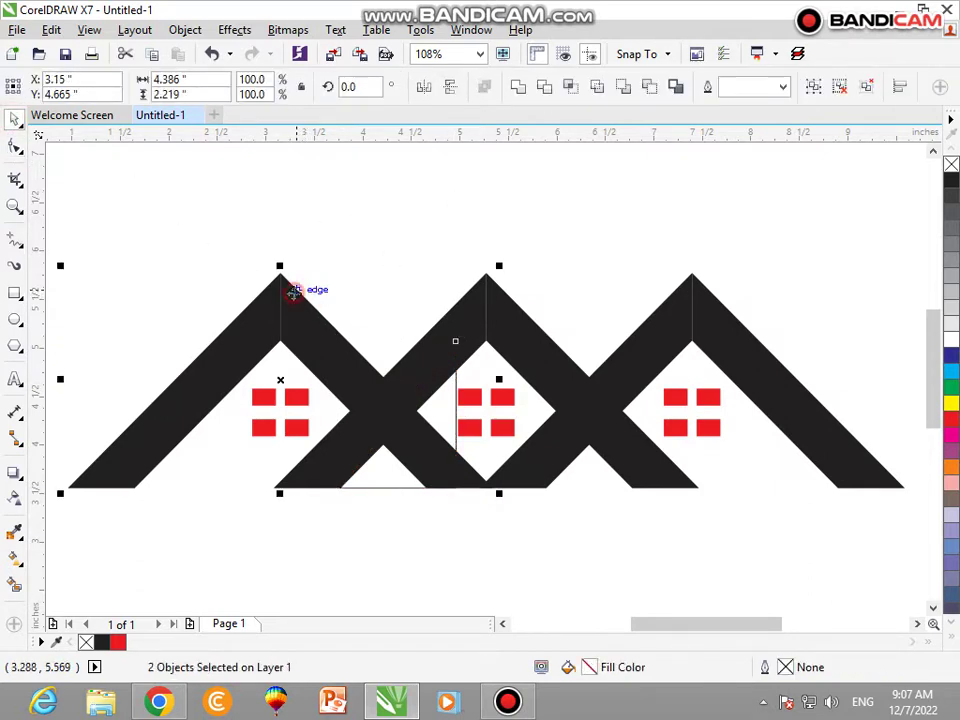
left_click(543, 88)
left_click(476, 159)
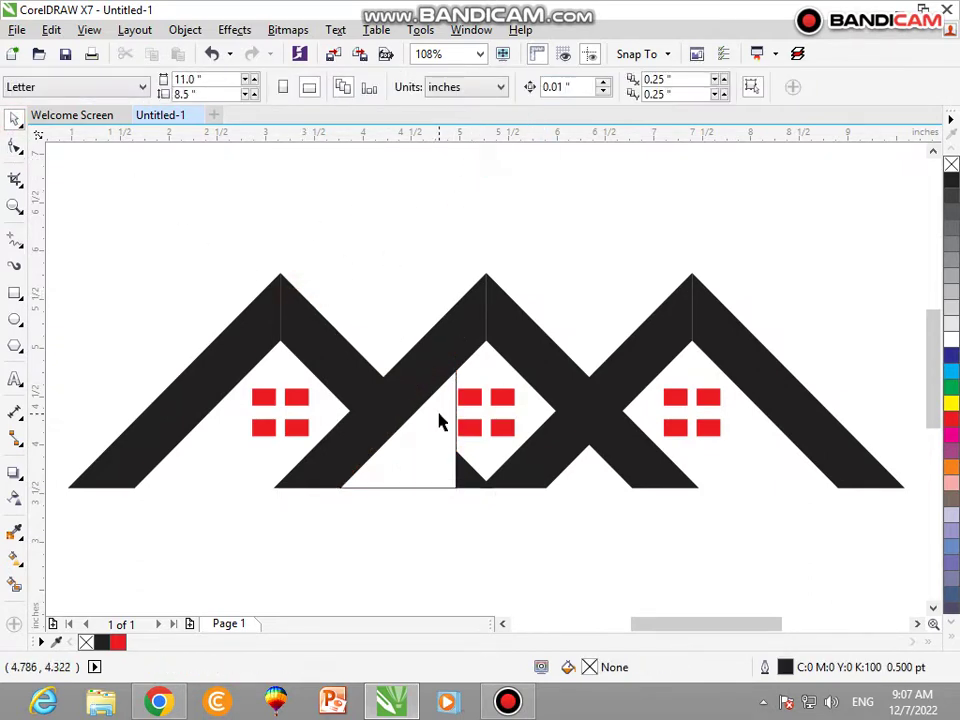
key("ctrl+z")
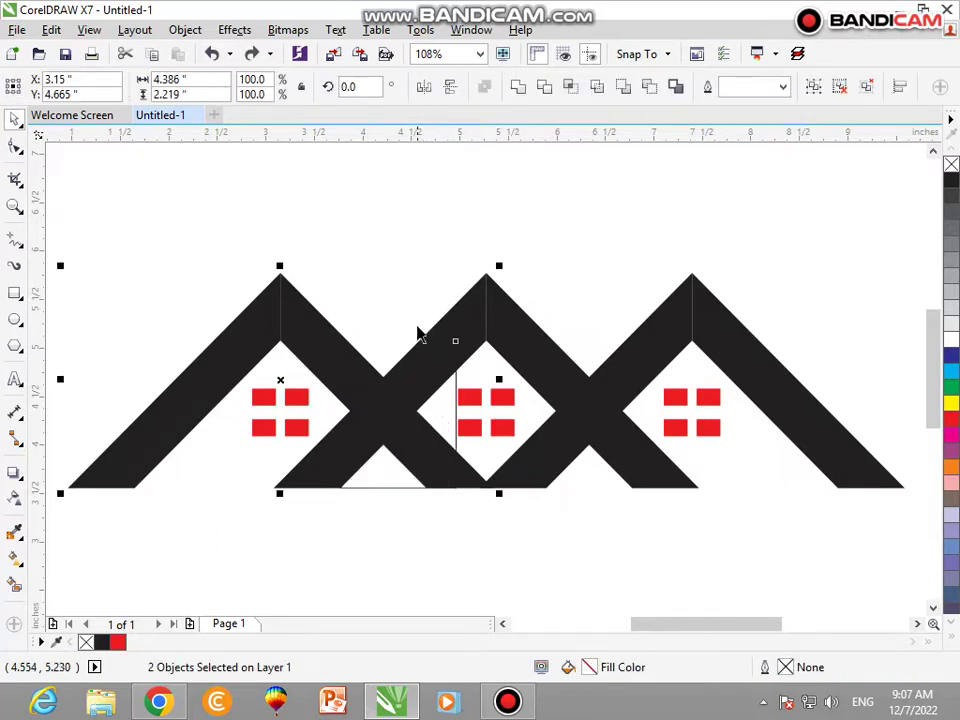
Trim the left roof group with the triangle, and mirror the triangle horizontally onto the crossing of the middle and right roofs.
left_click(545, 88)
left_click(514, 165)
left_click(422, 452)
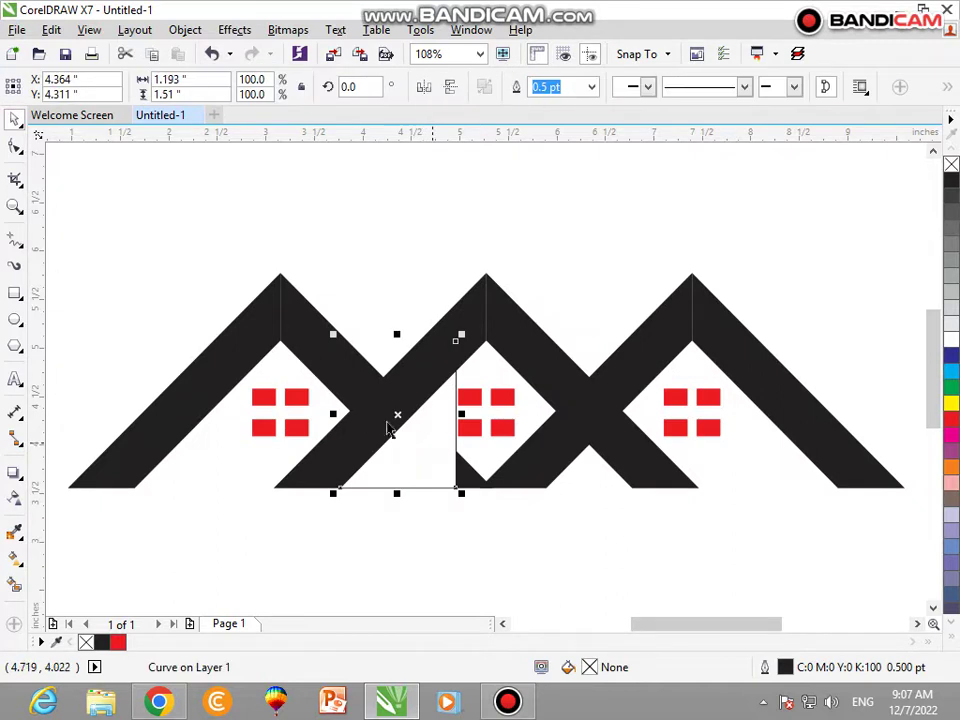
left_click_drag(333, 413, 591, 422)
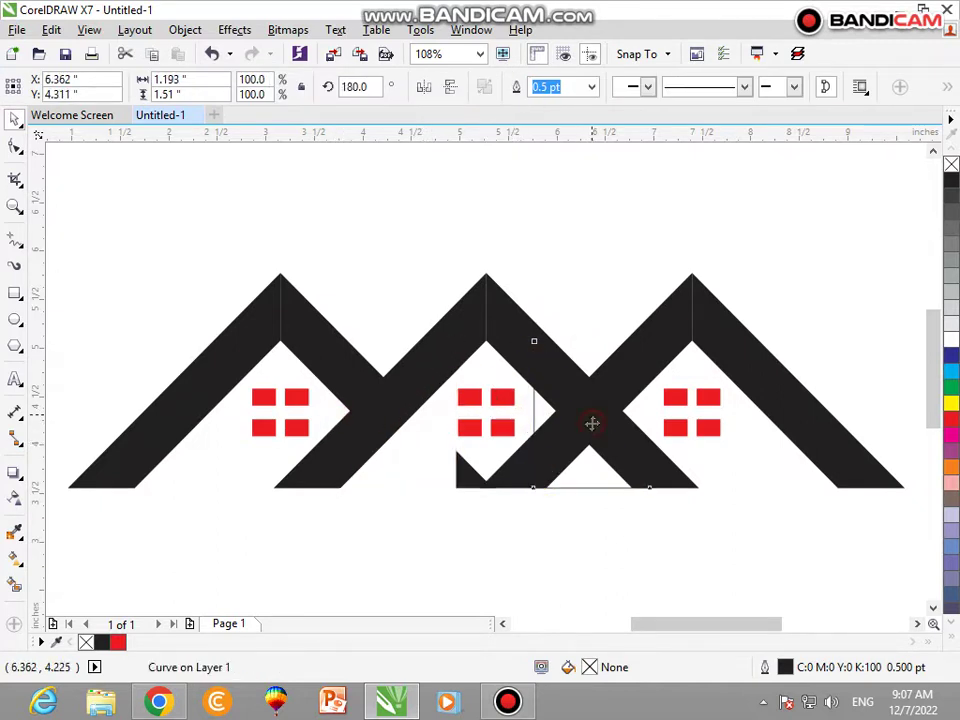
key("F10")
key("space")
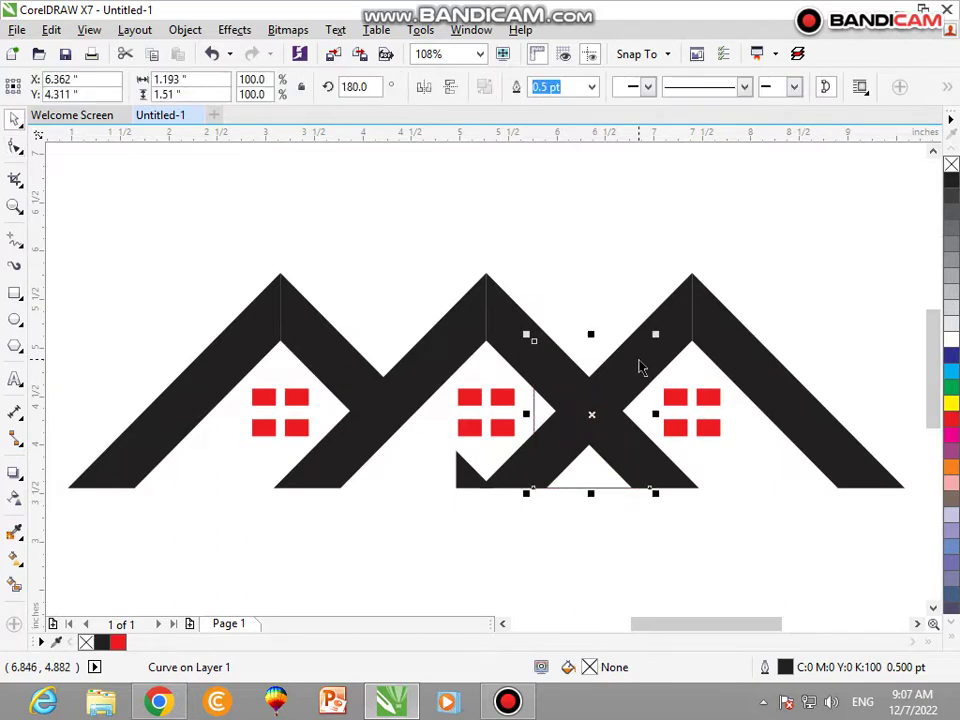
Trim the right roof group with the mirrored triangle and delete the triangle.
left_click(678, 348, "shift")
left_click(541, 88)
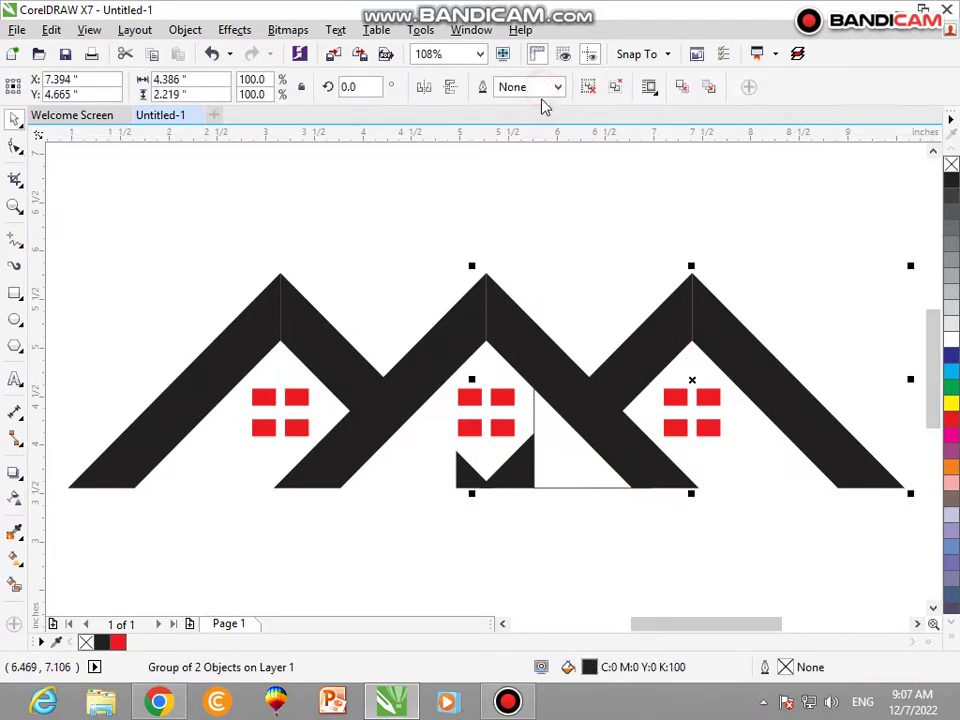
left_click(558, 198)
key("F10")
left_click(568, 455)
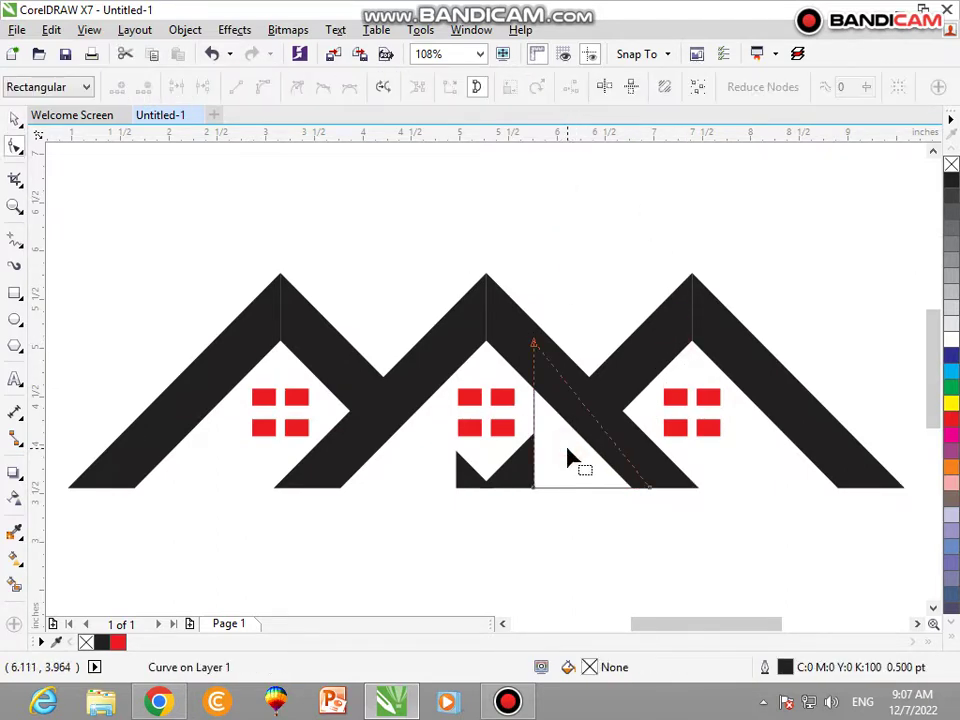
left_click(14, 122)
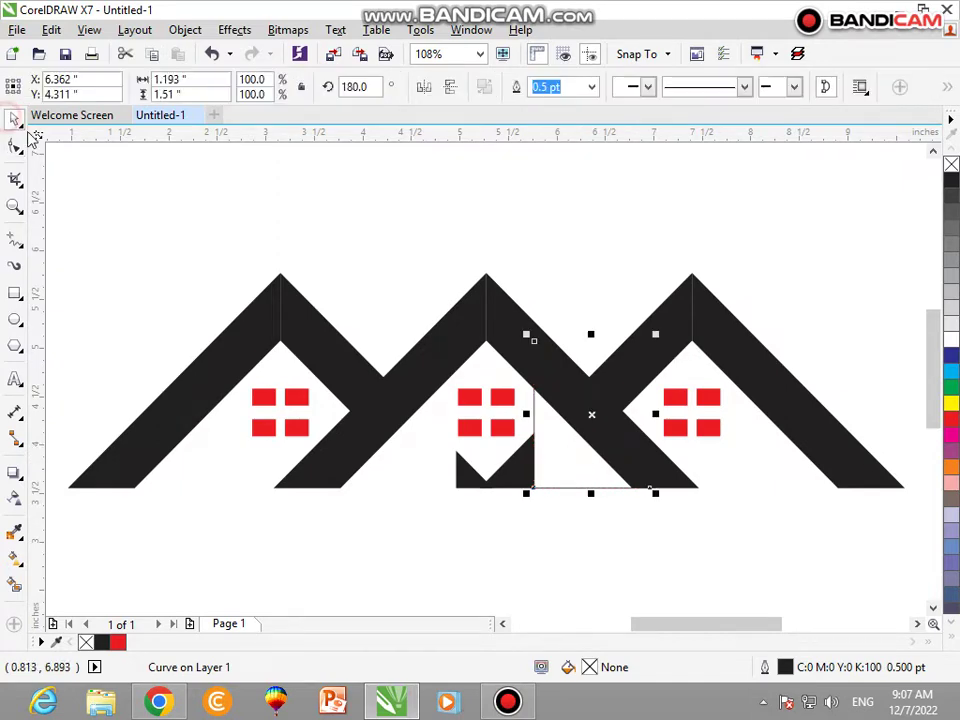
key("Delete")
Ungroup the right roof and the middle roof into separate bars.
left_click(489, 476)
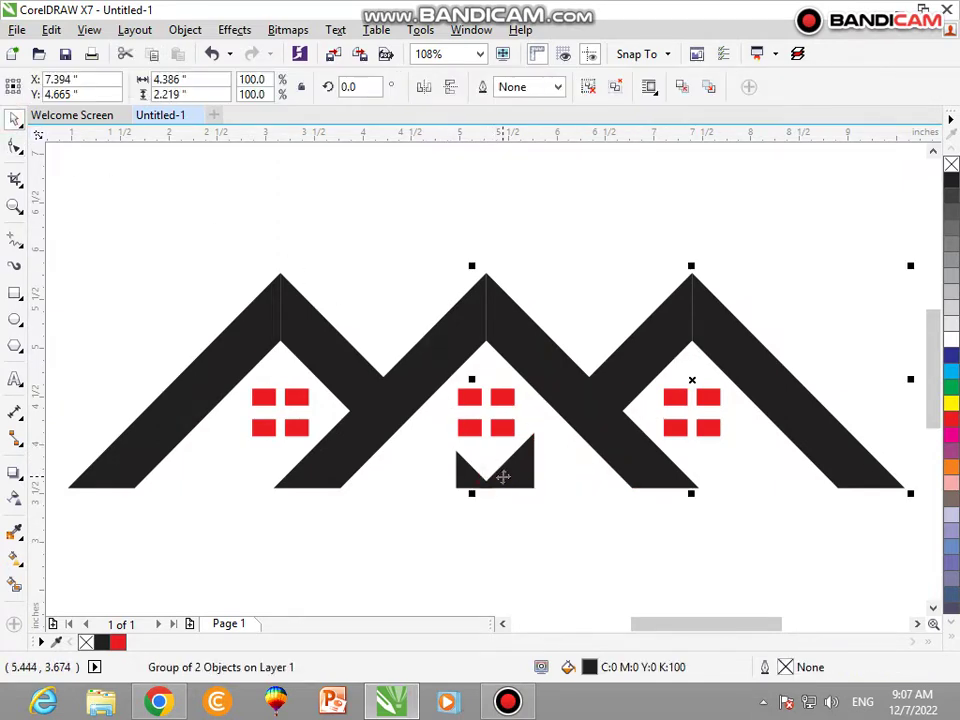
key("ctrl+u")
left_click(561, 251)
double_click(528, 357)
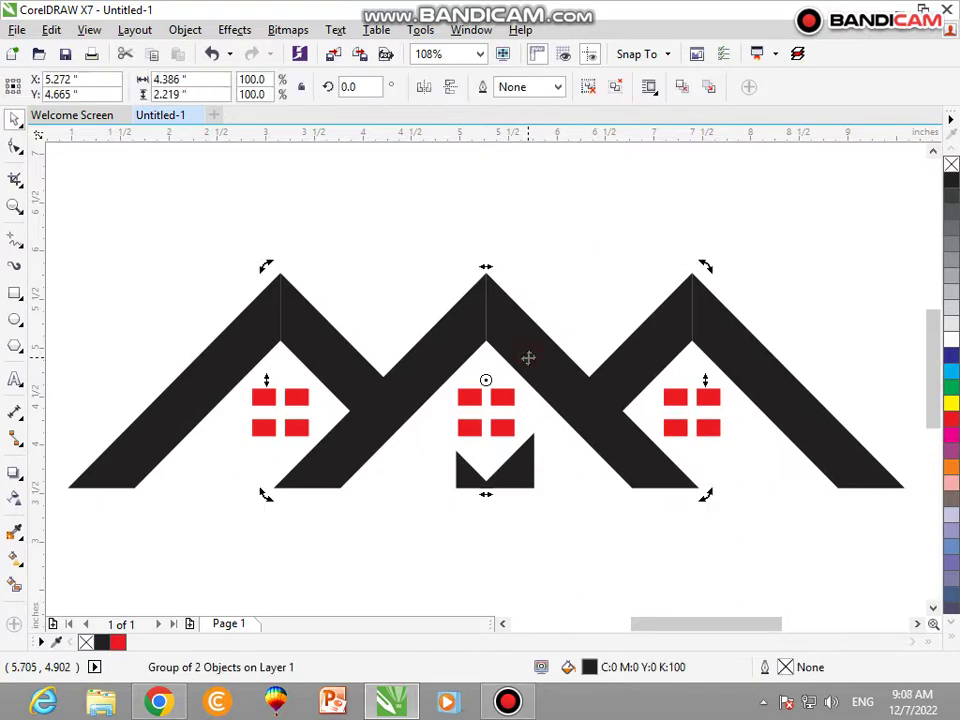
key("ctrl+u")
left_click(549, 257)
Ungroup the left roof into separate bars and clear the selection.
left_click(527, 456)
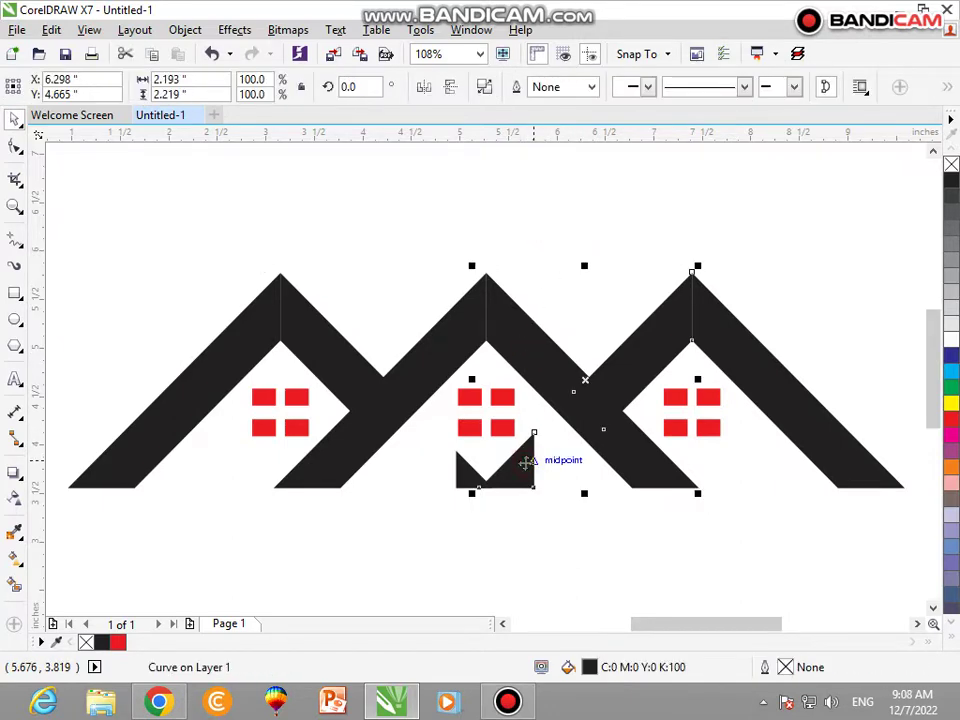
left_click(574, 559)
left_click(523, 484)
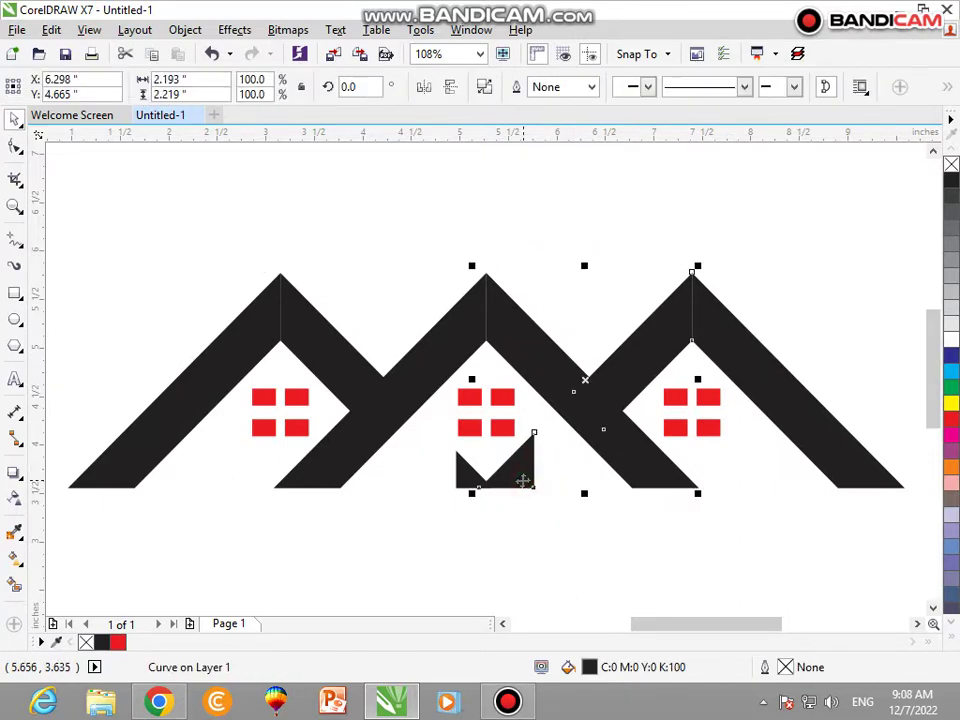
left_click_drag(581, 542, 406, 437)
left_click(472, 488)
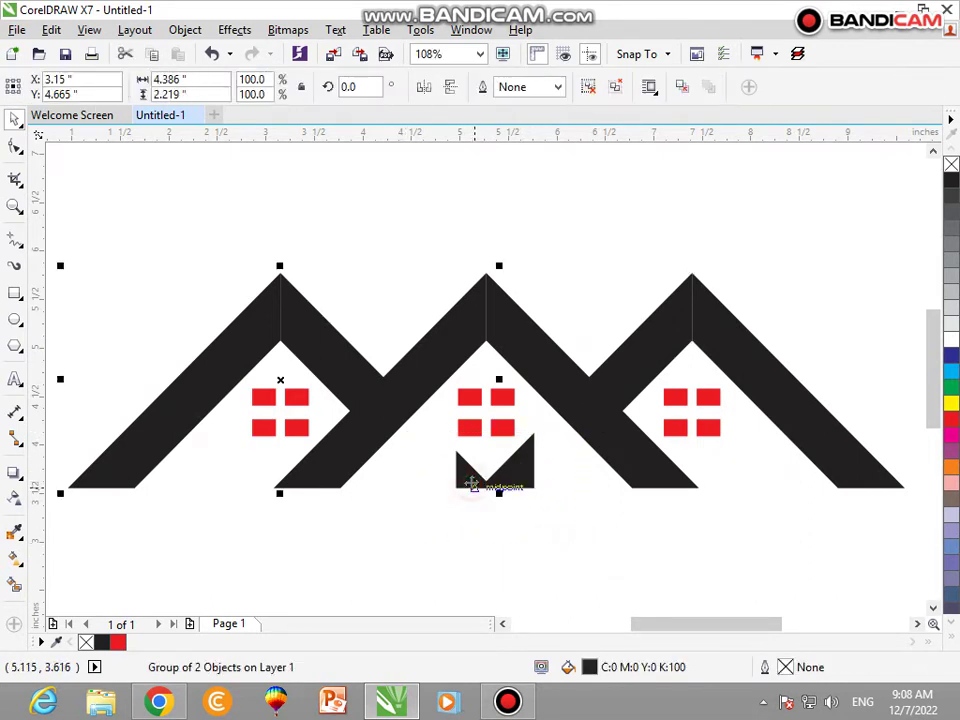
left_click(472, 484, "shift")
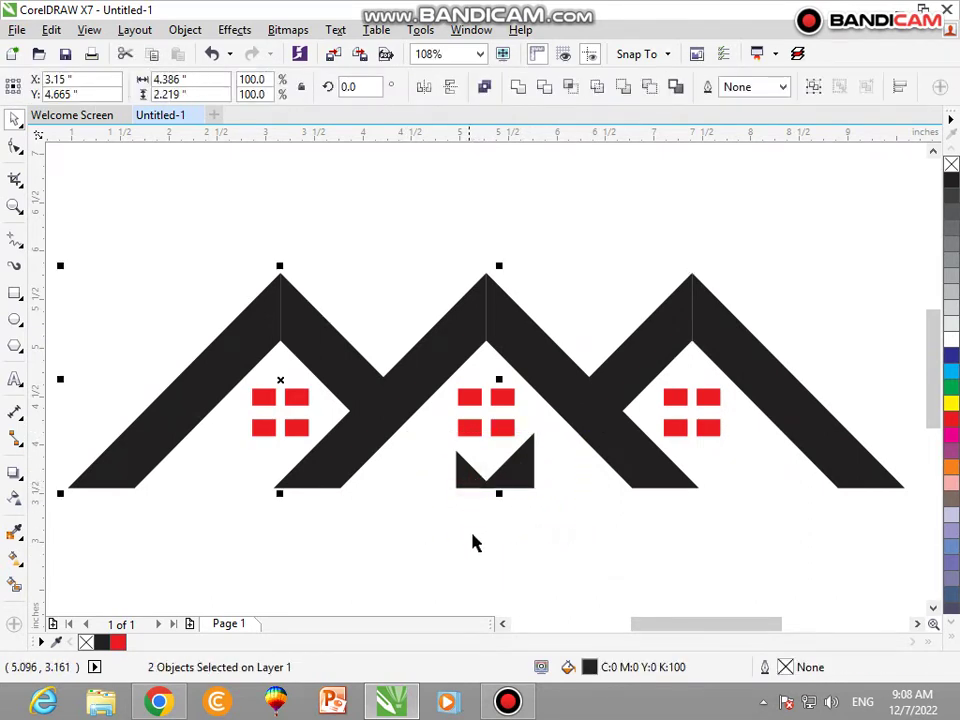
left_click(538, 560)
Separate the larger leftover fragment below the middle window from the right roof's inner bar and delete it.
key("F10")
left_click(522, 487)
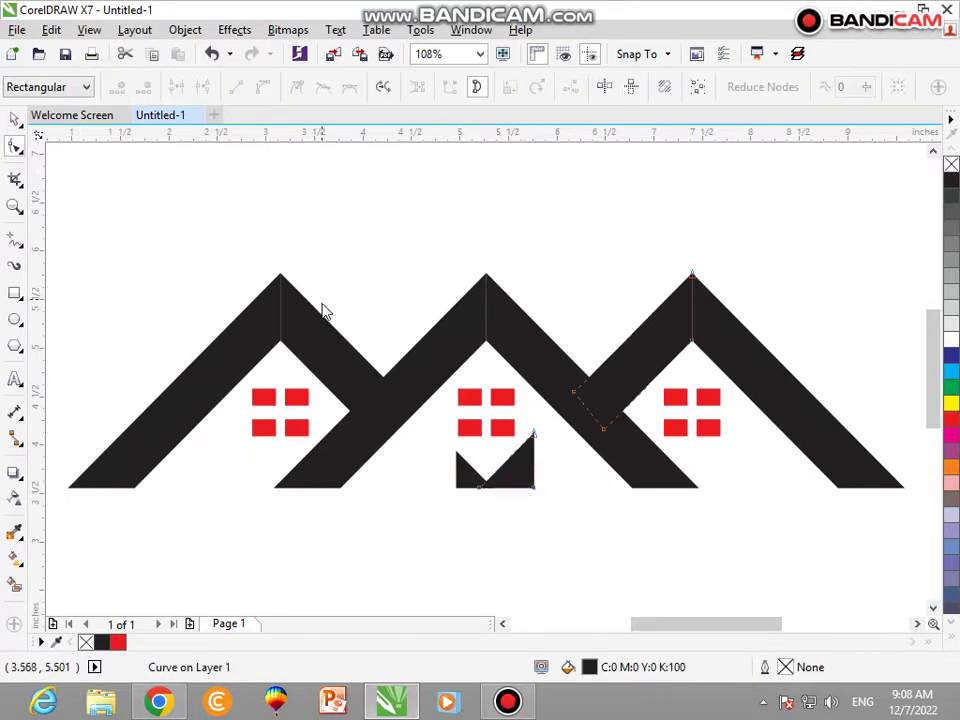
key("space")
left_click(507, 514)
left_click(525, 485)
key("Delete")
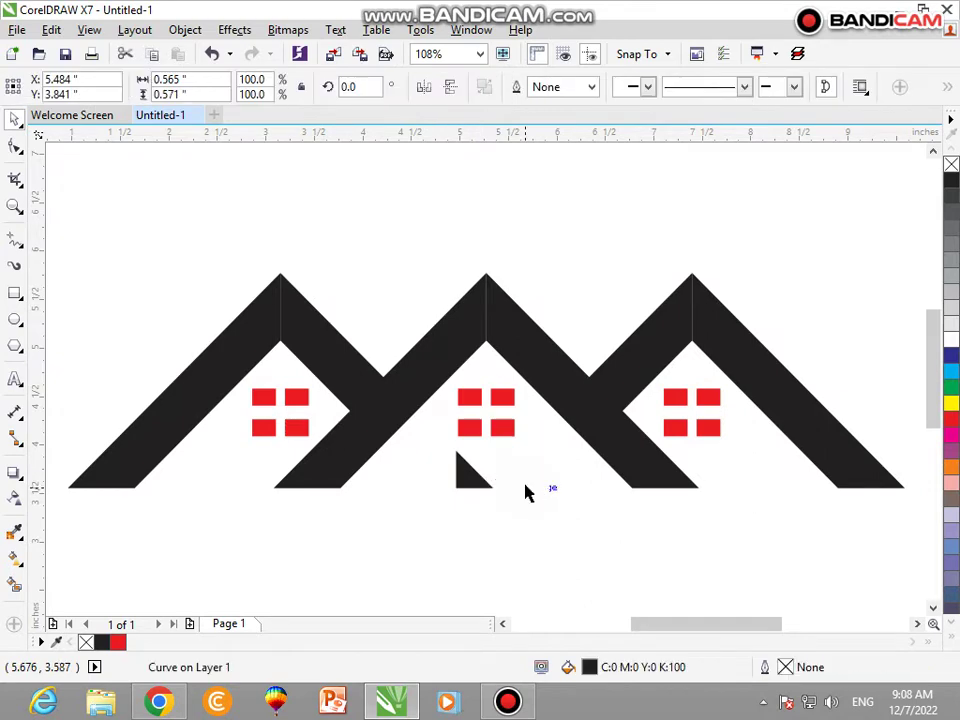
left_click(472, 486)
key("Delete")
key("ctrl+z")
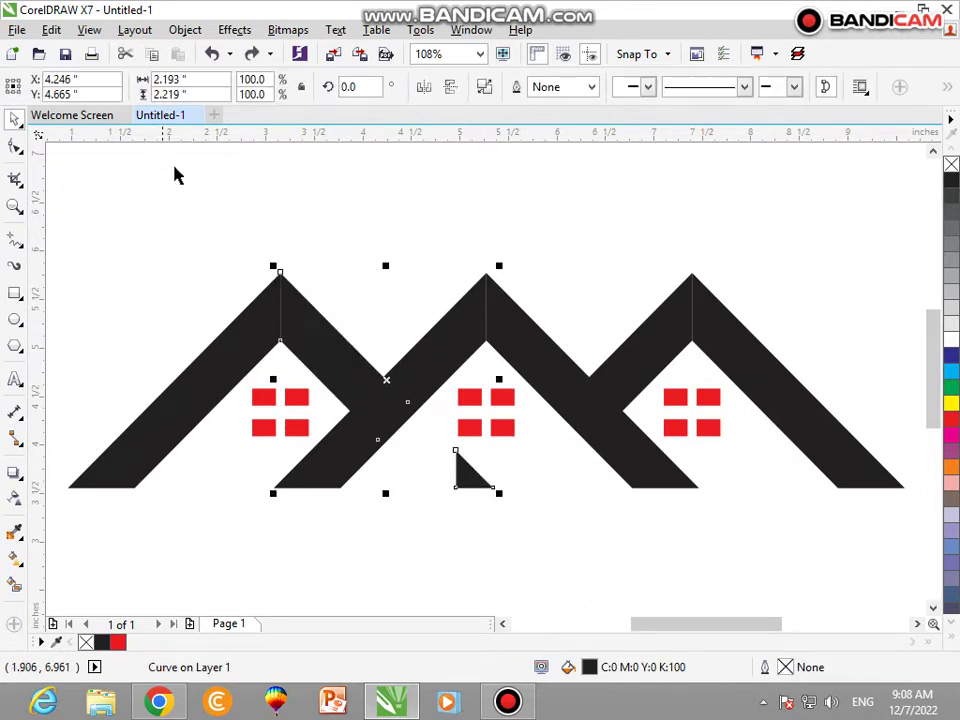
Break the left roof's inner bar curve apart and delete its leftover triangular fragment below the middle window.
left_click(185, 30)
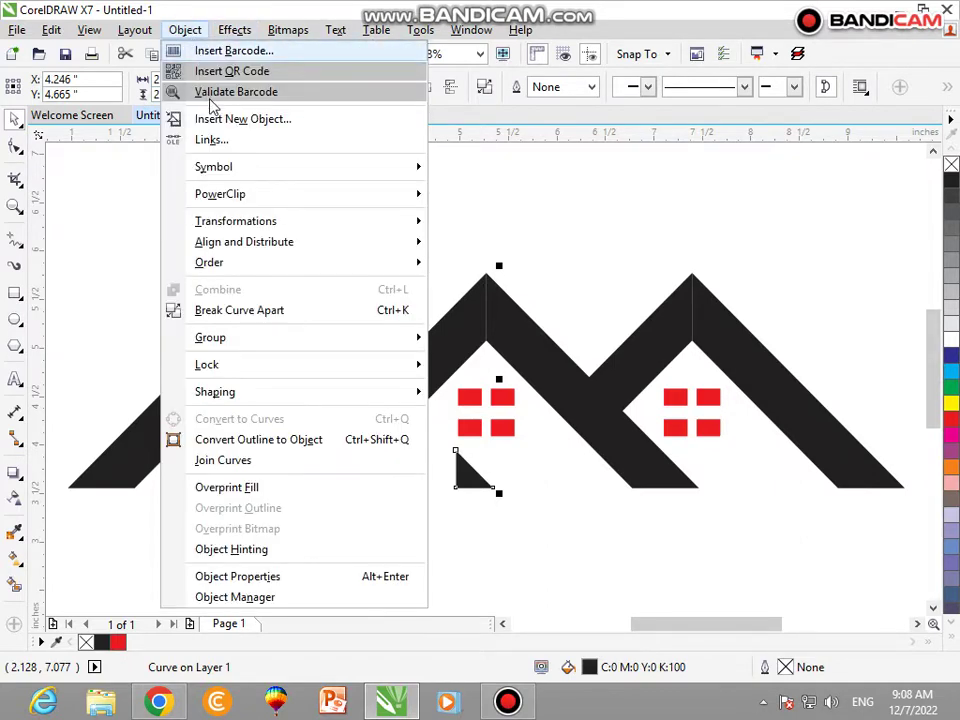
left_click(258, 313)
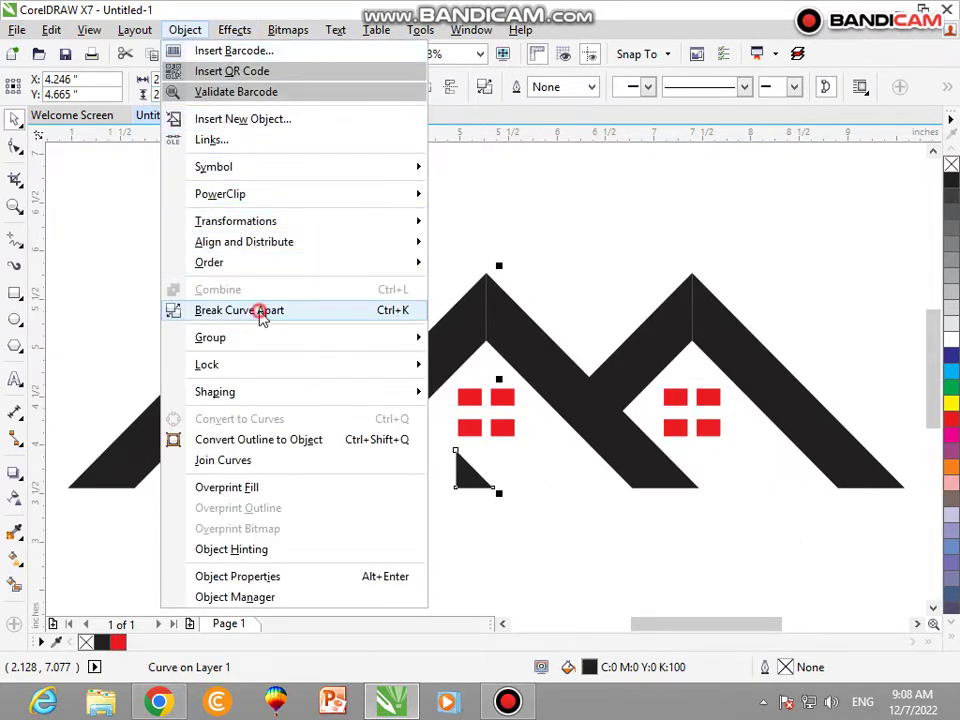
left_click(418, 260)
left_click(474, 478)
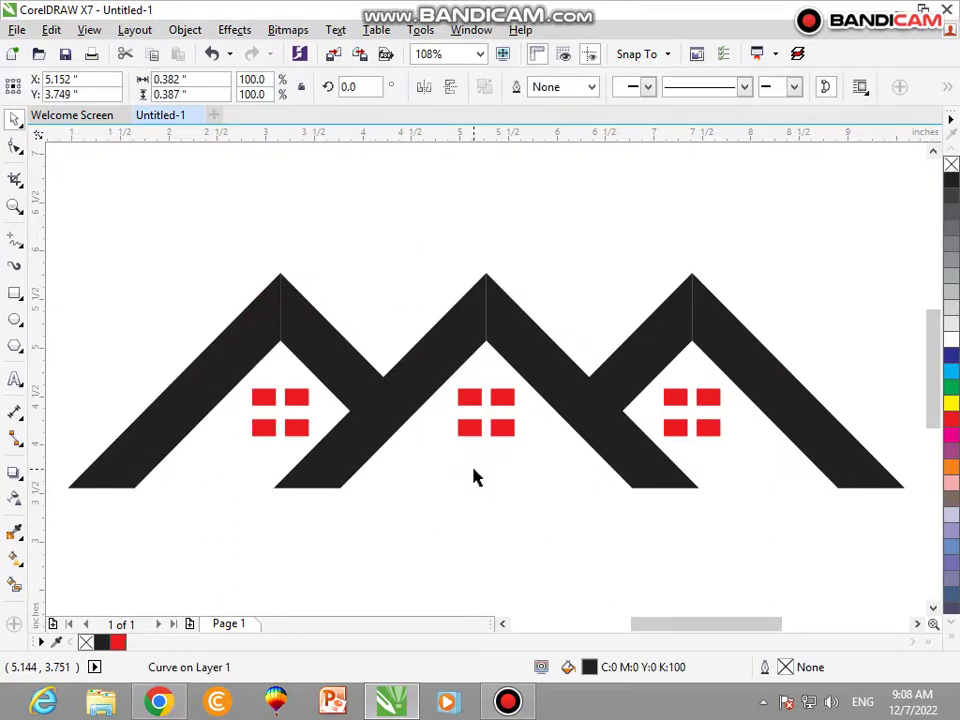
key("Escape")
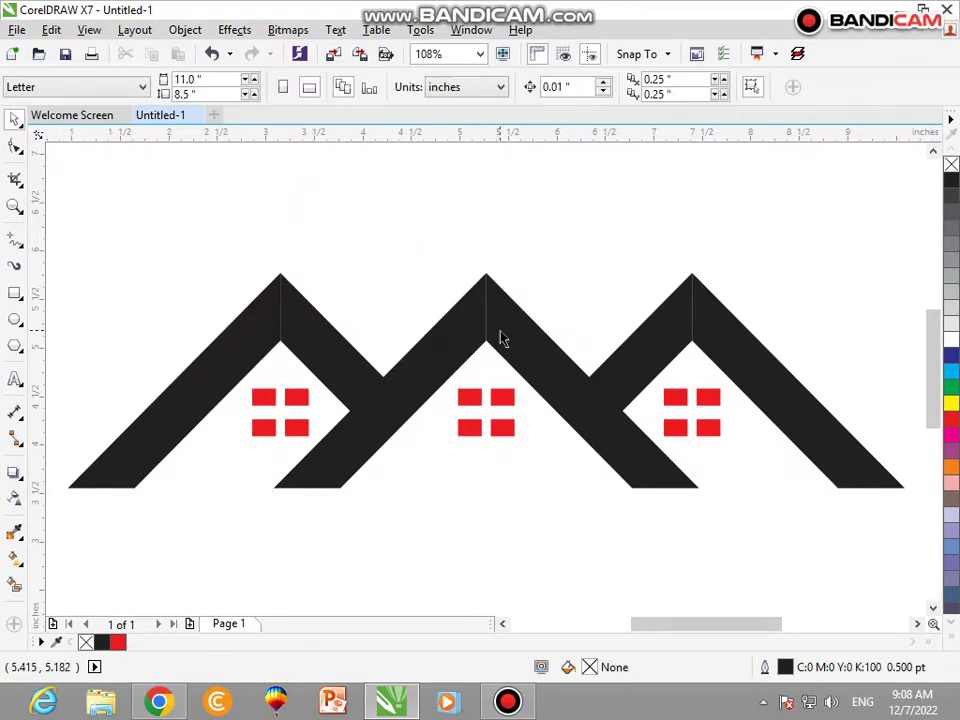
Weld the two bars of the middle roof into one shape.
double_click(463, 325)
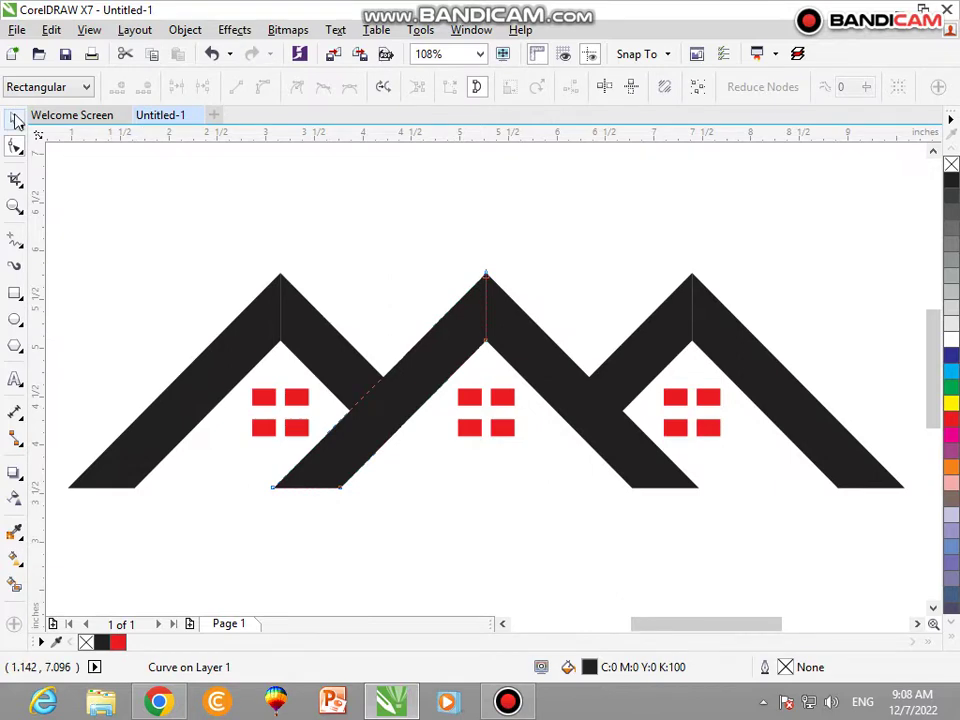
left_click(16, 120)
left_click(511, 318)
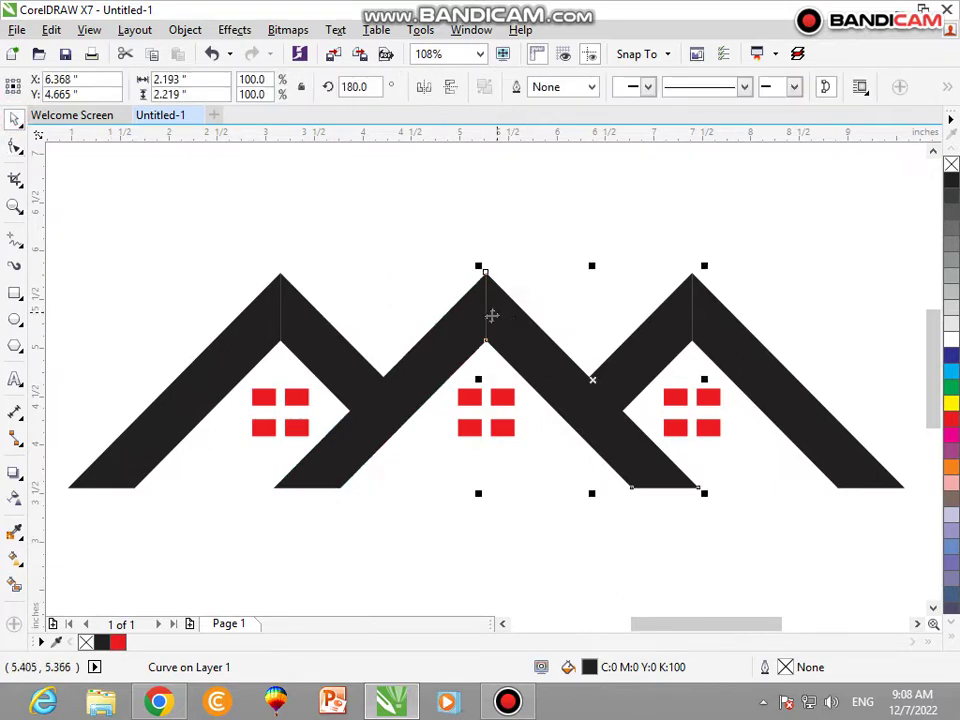
left_click(463, 317, "shift")
left_click(478, 294, "shift")
left_click(469, 311, "shift")
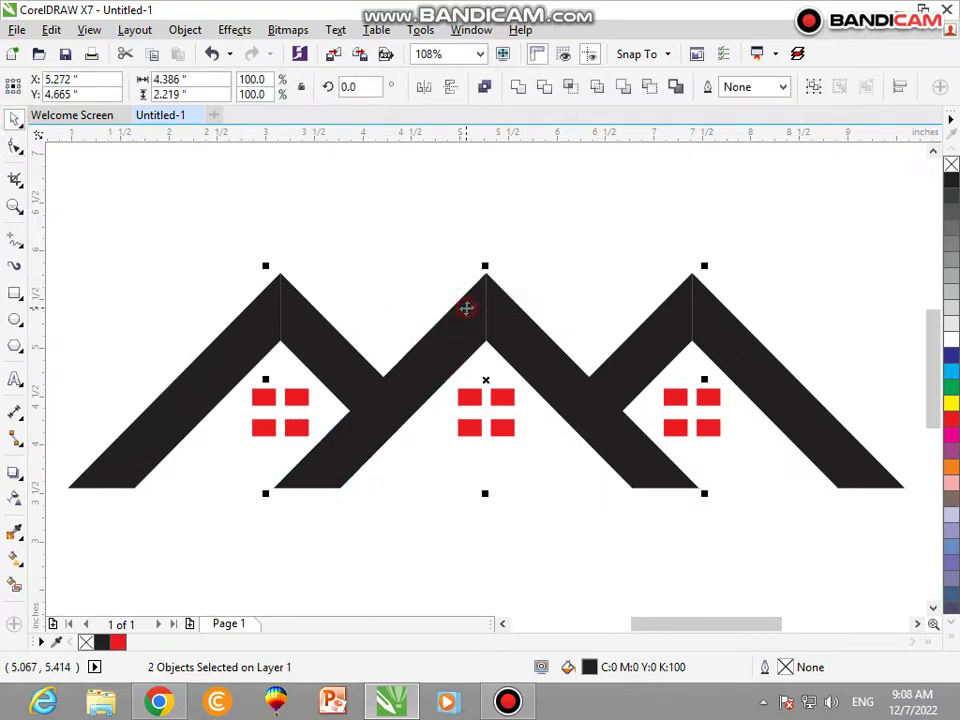
left_click(518, 87)
left_click(465, 206)
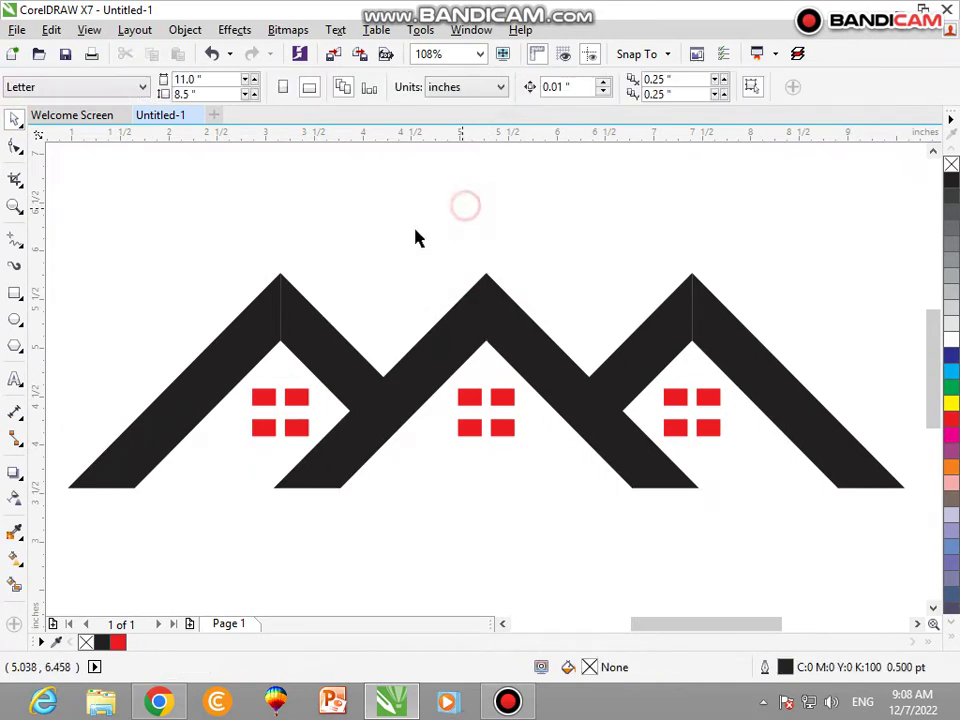
Weld the two bars of the left roof into one shape.
left_click(312, 320)
left_click(247, 334, "shift")
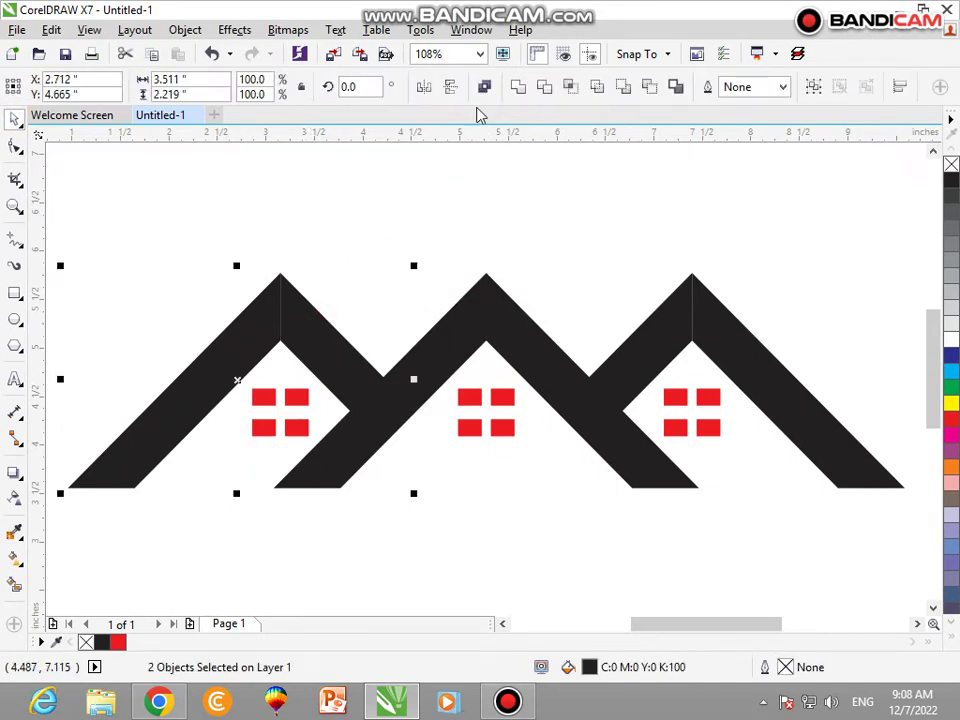
left_click(518, 87)
left_click(553, 178)
Weld the two bars of the right roof into one shape.
left_click(656, 328)
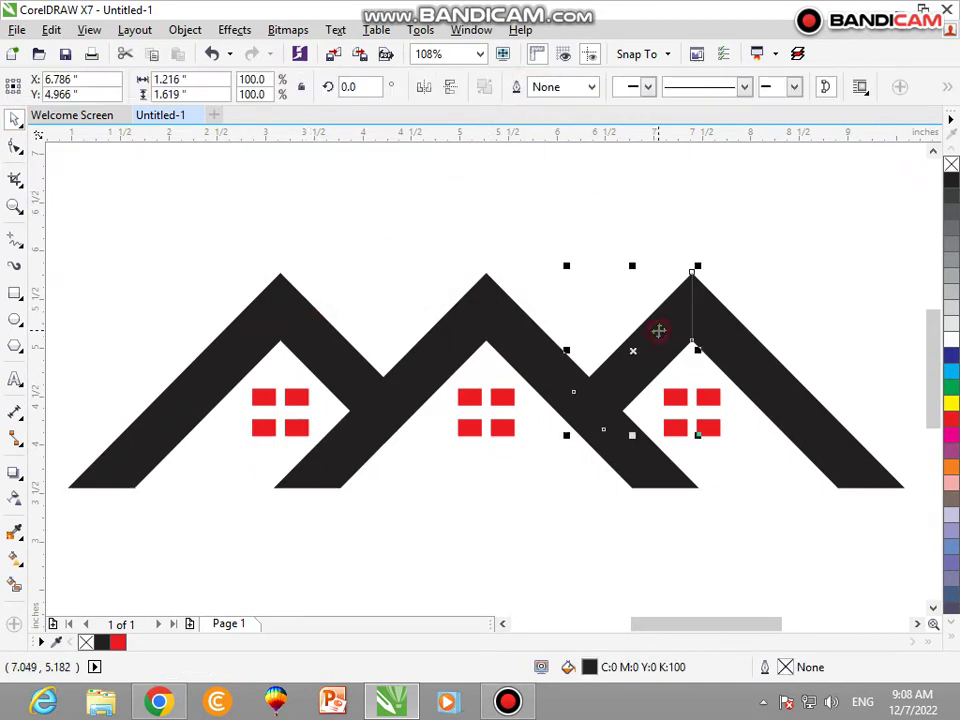
left_click(733, 336, "shift")
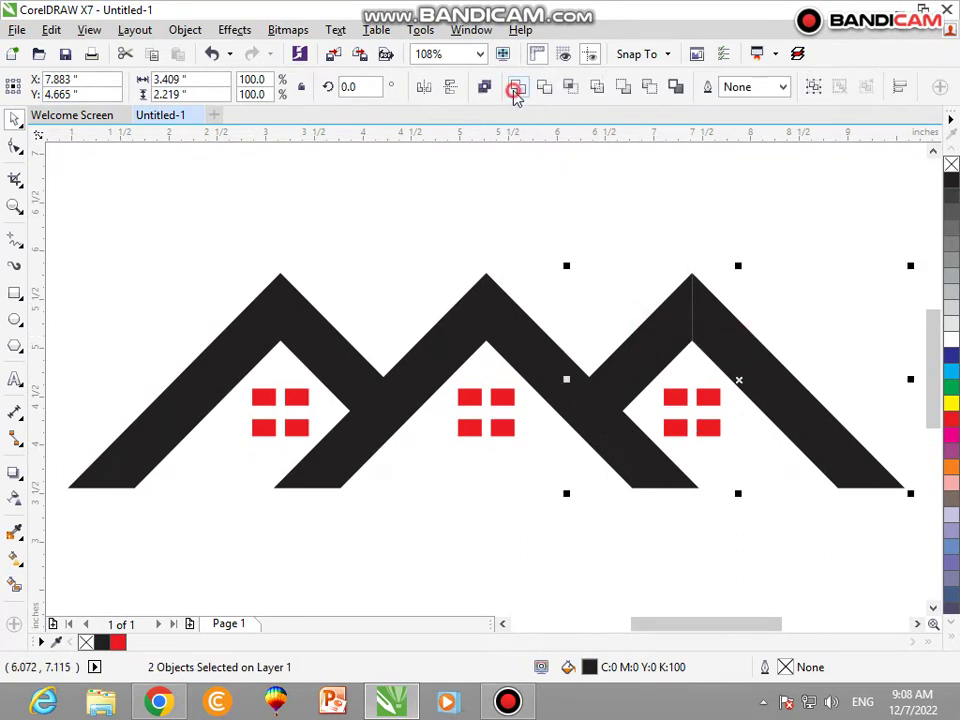
left_click(518, 87)
left_click(530, 196)
Fill the four-pane windows of the left and right houses with black.
left_click(309, 397)
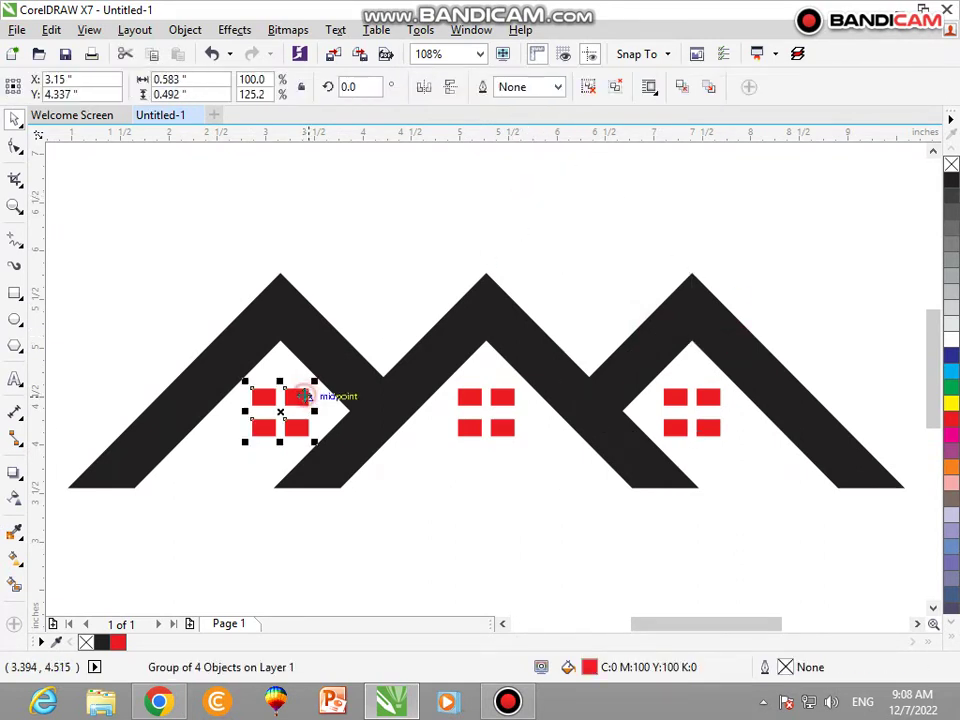
left_click(949, 181)
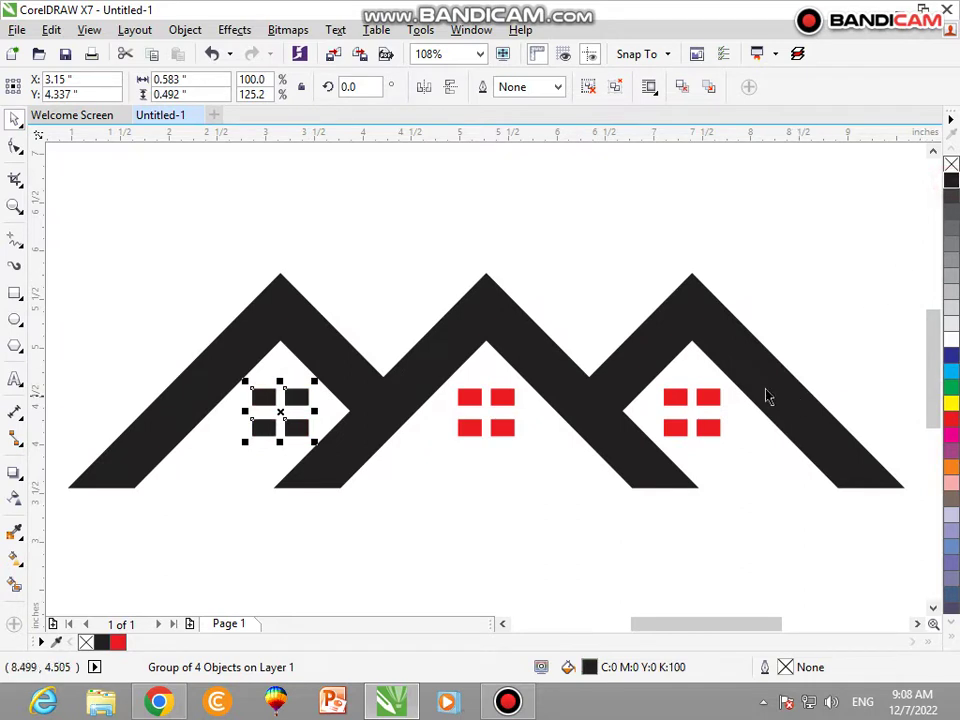
left_click(711, 398)
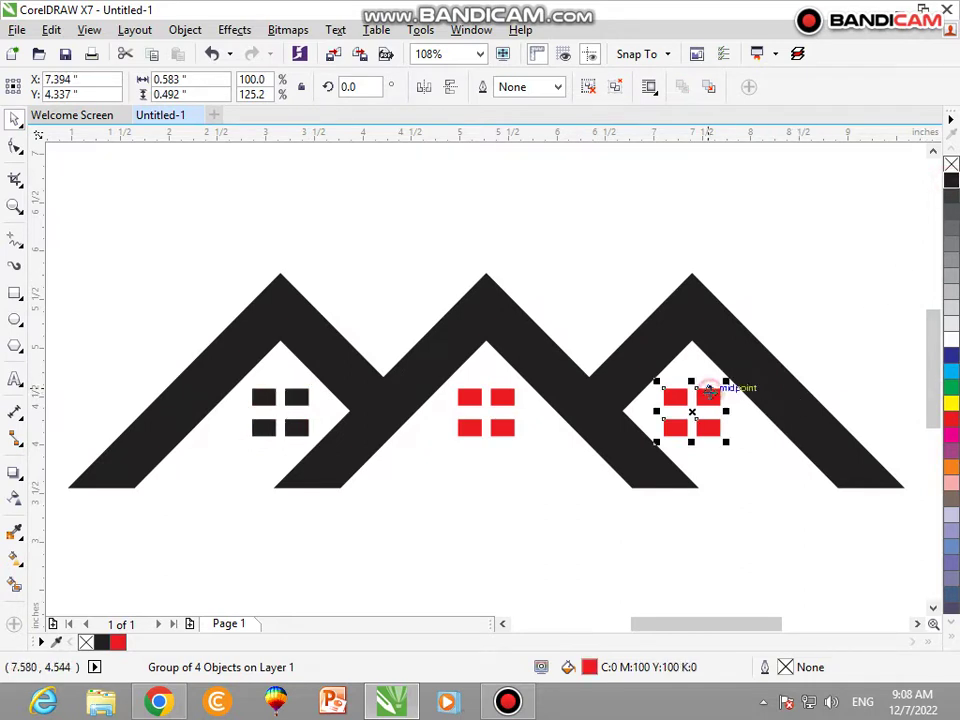
left_click(949, 181)
left_click(738, 236)
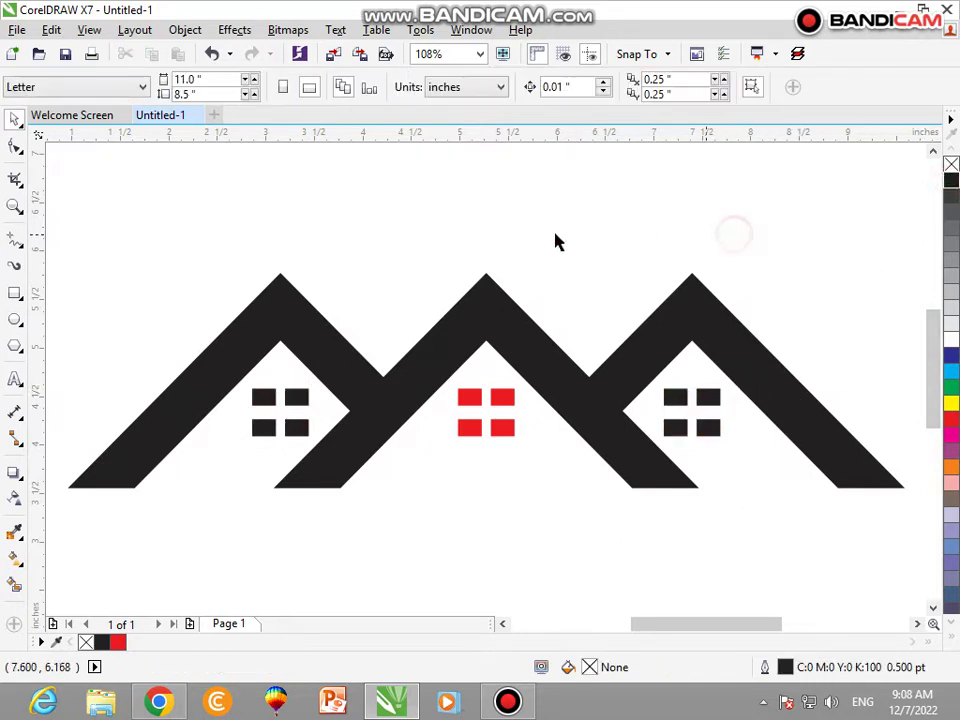
Draw a rectangle about 1.04 by 1.03 inches over the valley between the left and middle roofs and convert it to curves.
left_click(16, 296)
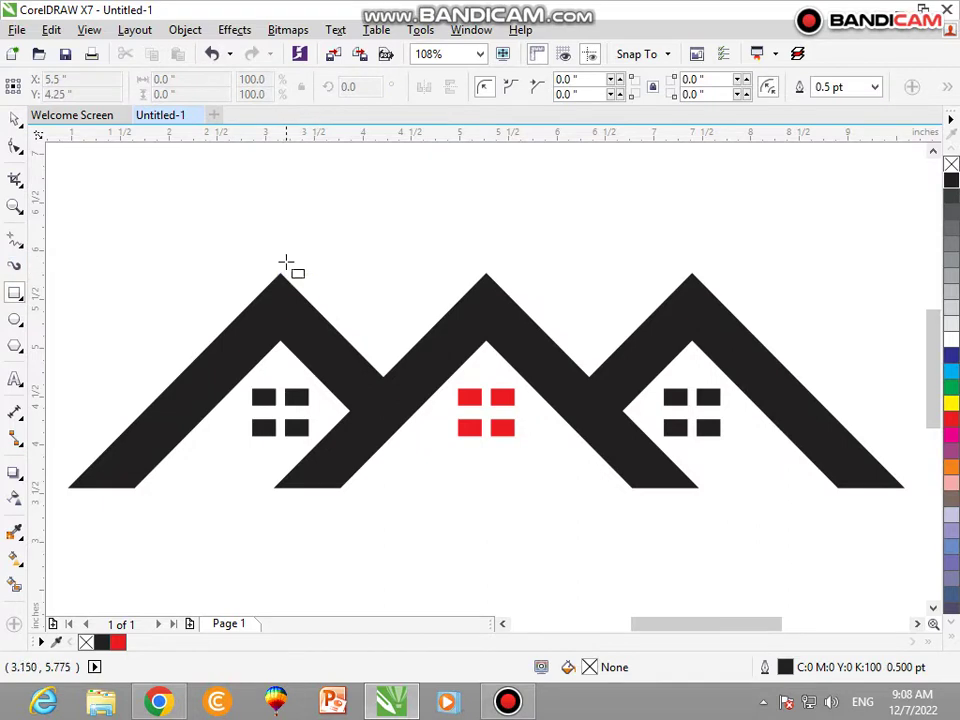
mouse_move(286, 262)
left_mouse_down()
mouse_move(379, 324)
mouse_move(388, 361)
left_mouse_up()
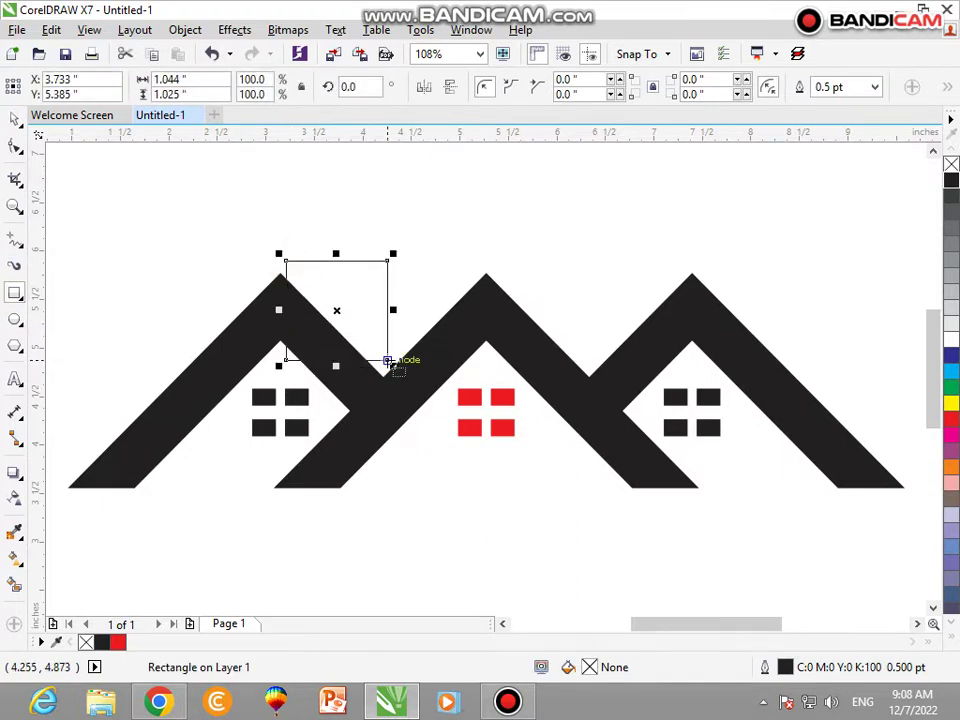
left_click(15, 121)
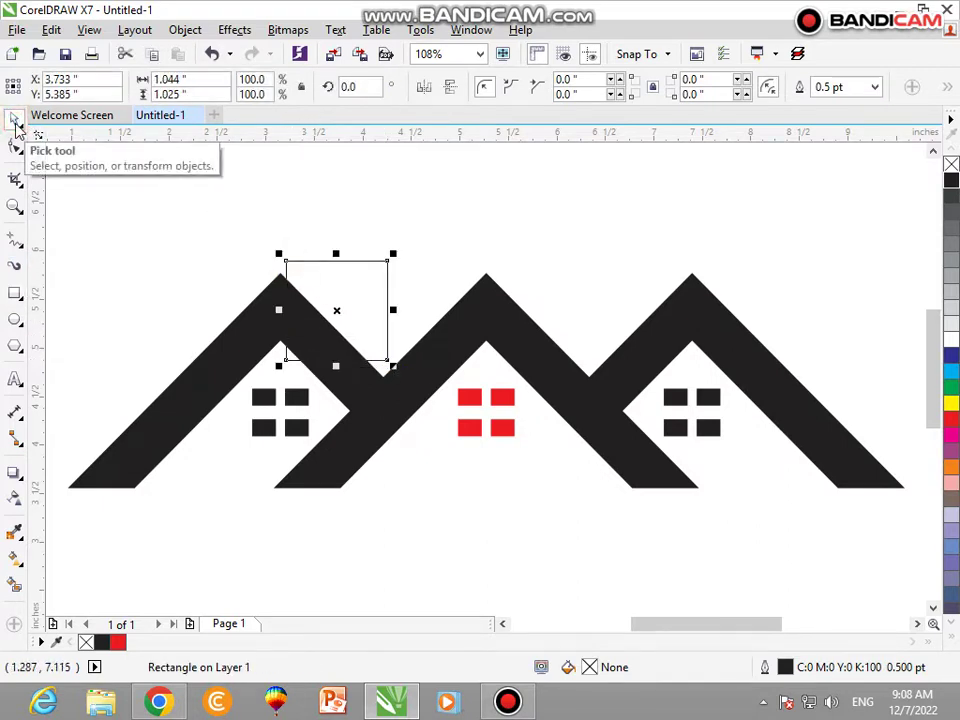
key("ctrl+q")
left_click(317, 230)
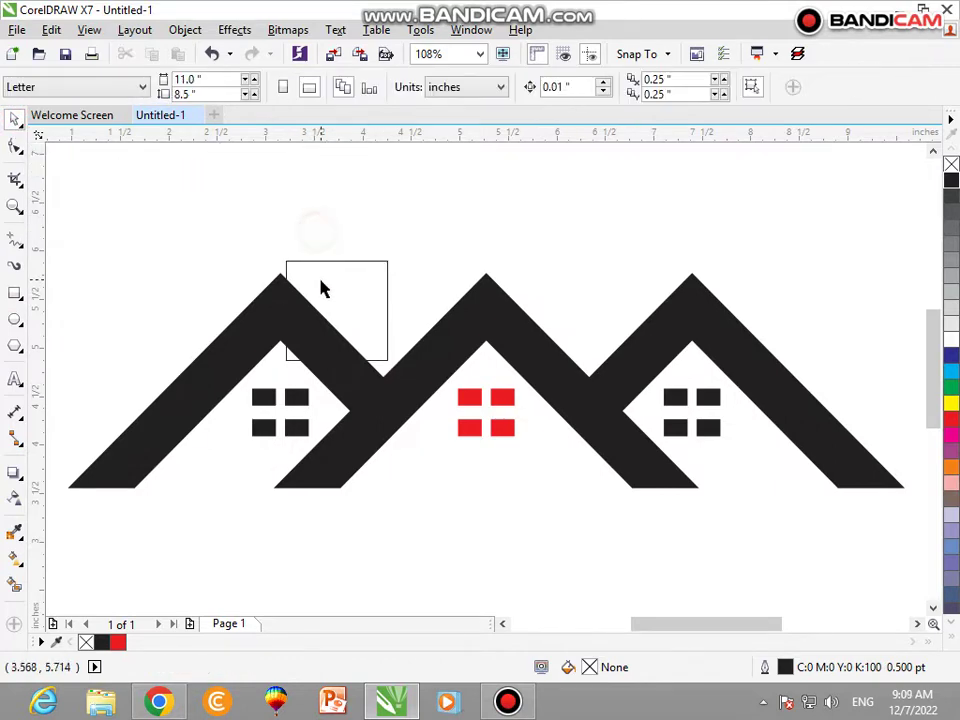
Delete the rectangle's lower-left node to turn it into a triangle.
key("F10")
left_click(318, 284)
left_click_drag(255, 321, 320, 390)
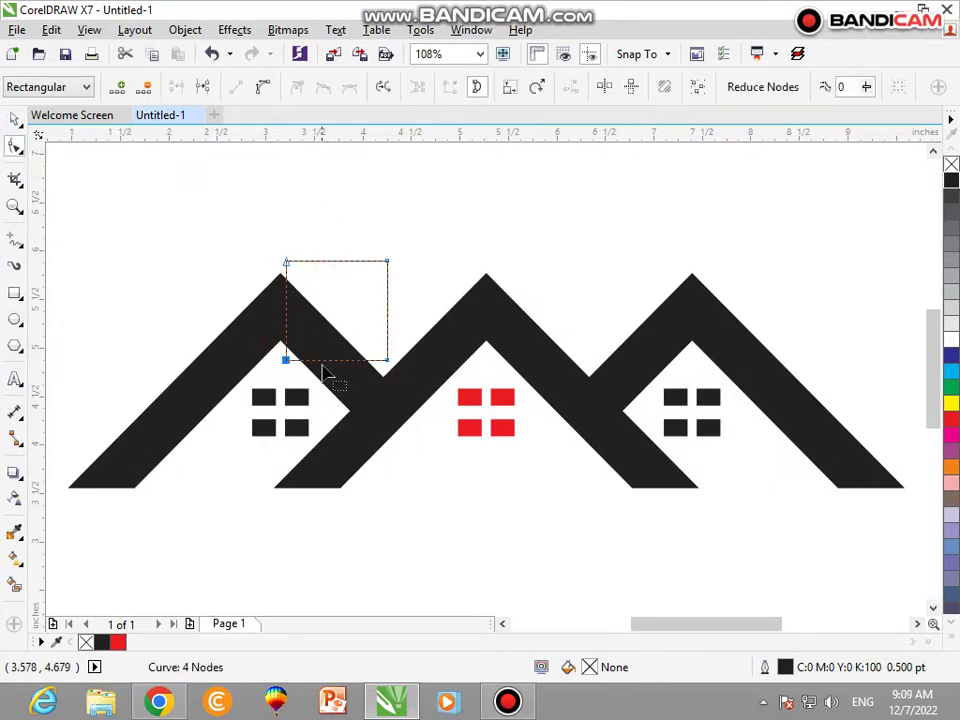
key("Delete")
scroll(386, 369, "up", 2)
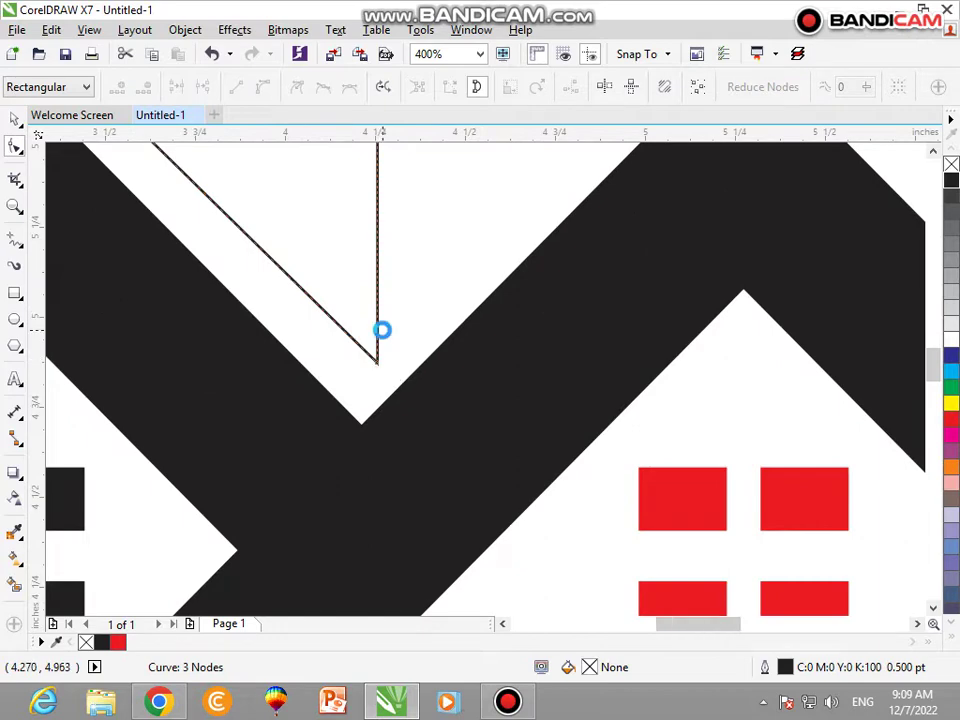
scroll(381, 330, "down", 1)
Move the triangle down toward the roof valley and lower its upper-right node to slant the top edge.
left_click(15, 119)
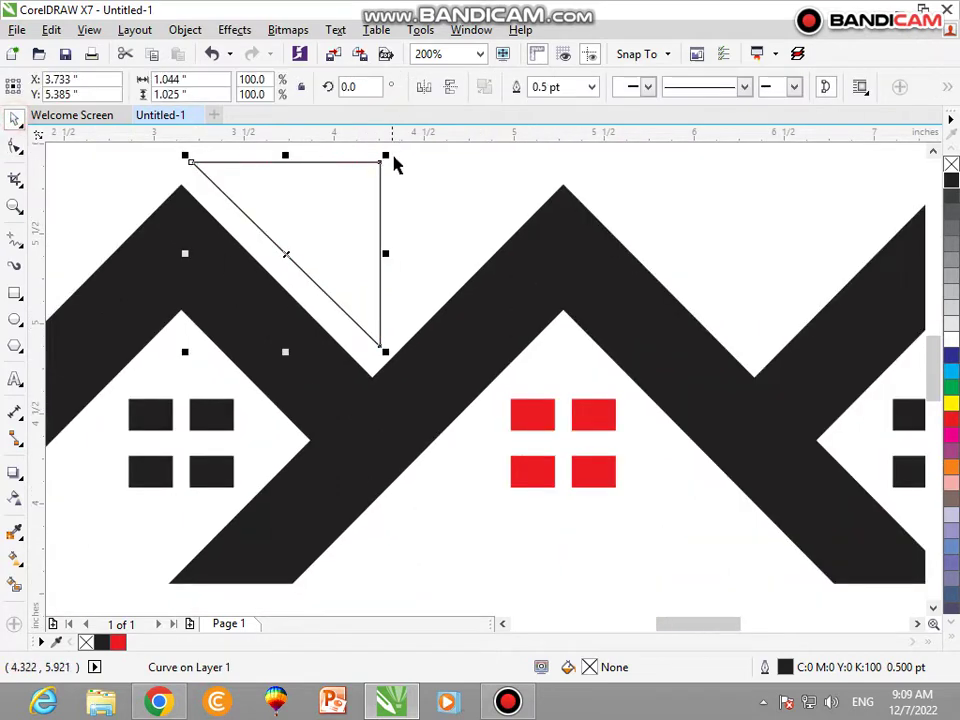
left_click_drag(352, 170, 350, 191)
left_click(318, 185)
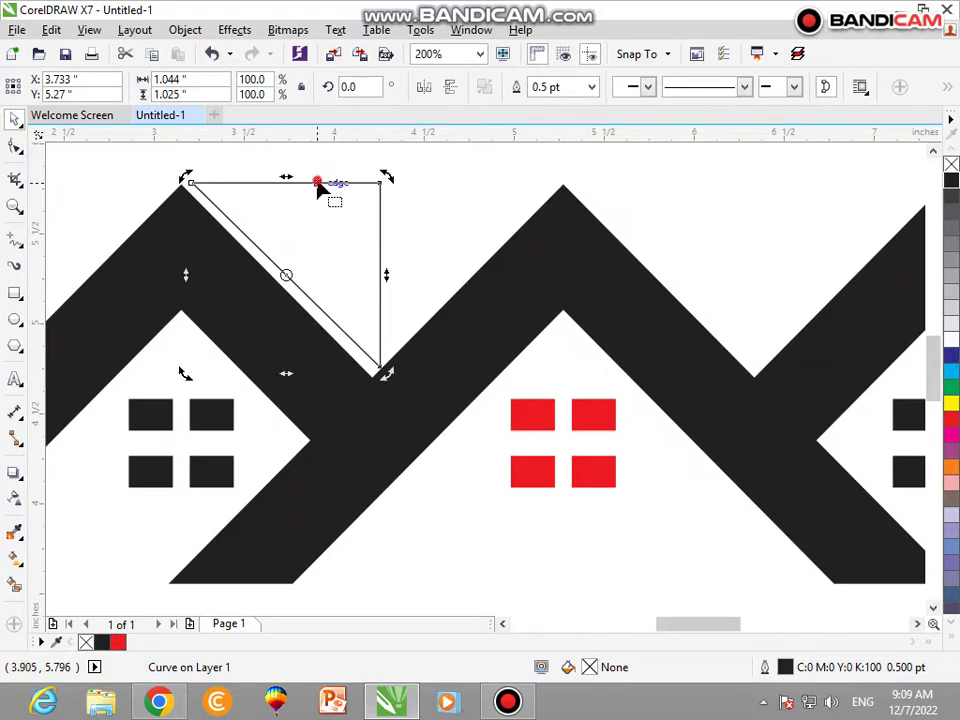
key("F10")
scroll(377, 193, "up", 2)
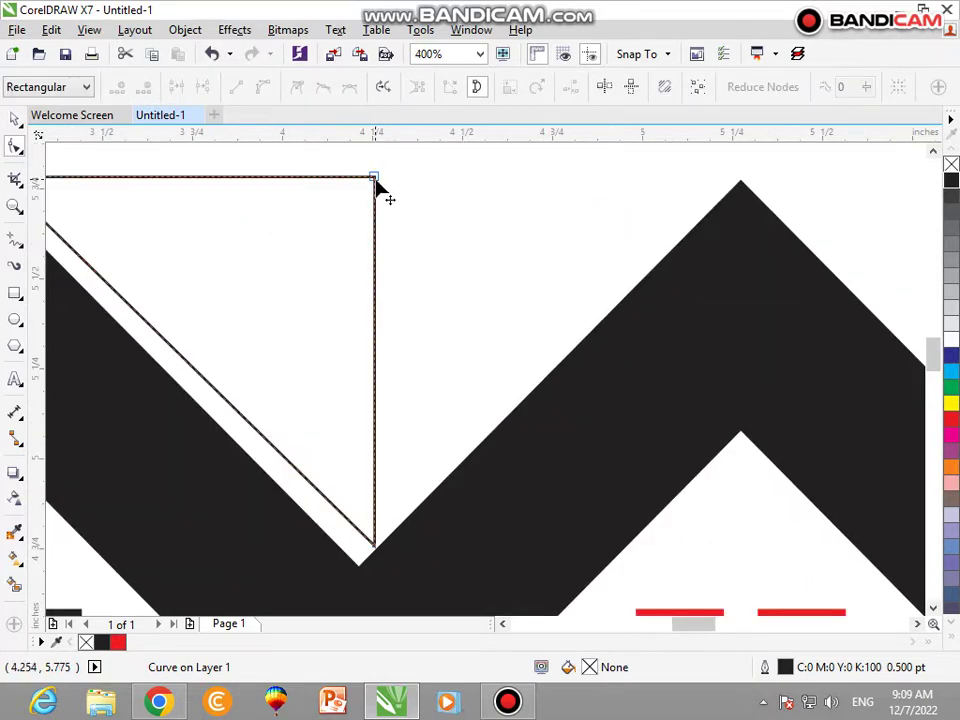
left_click_drag(376, 179, 374, 206)
scroll(383, 192, "down", 2)
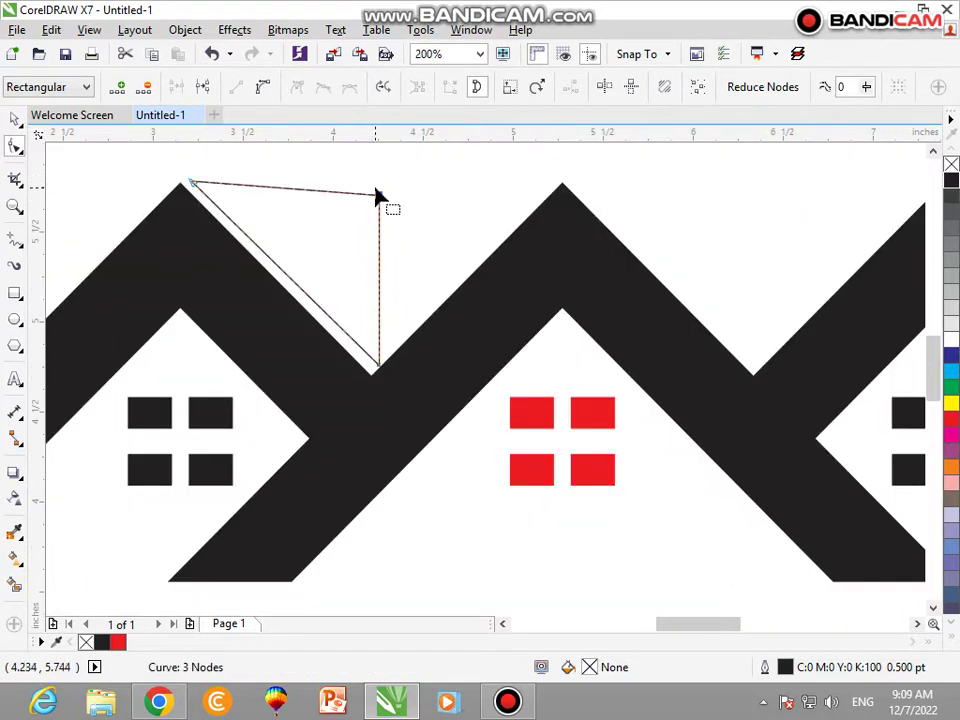
Shift the triangle left closer to the left roof's slope and add a horizontally mirrored copy beside the middle roof's slope.
left_click(14, 121)
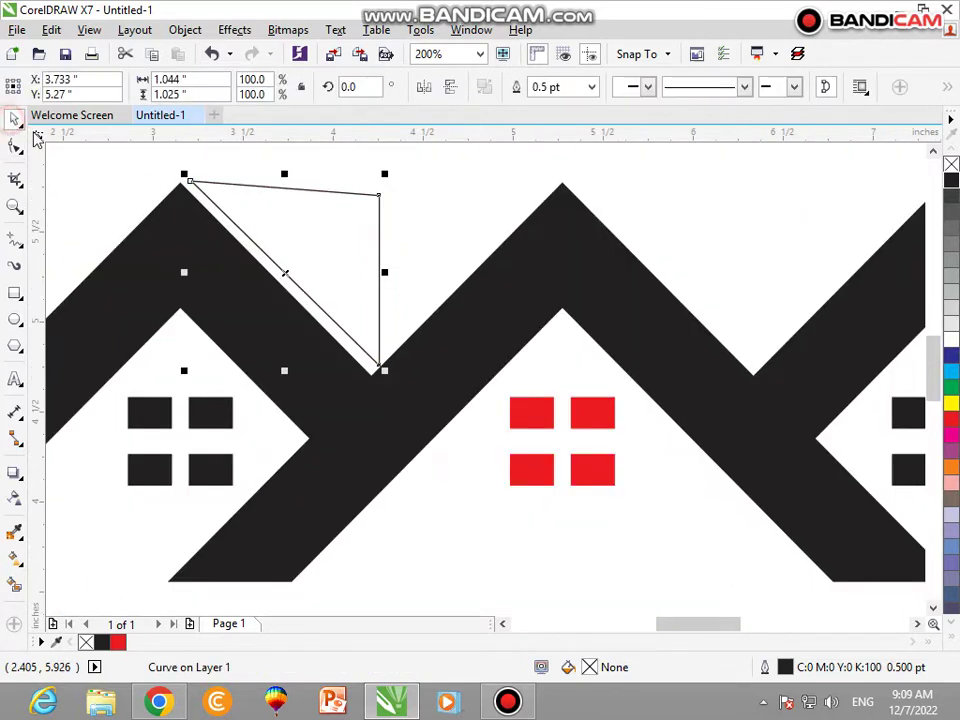
left_click_drag(272, 240, 265, 241)
left_click(285, 237)
left_click(287, 237)
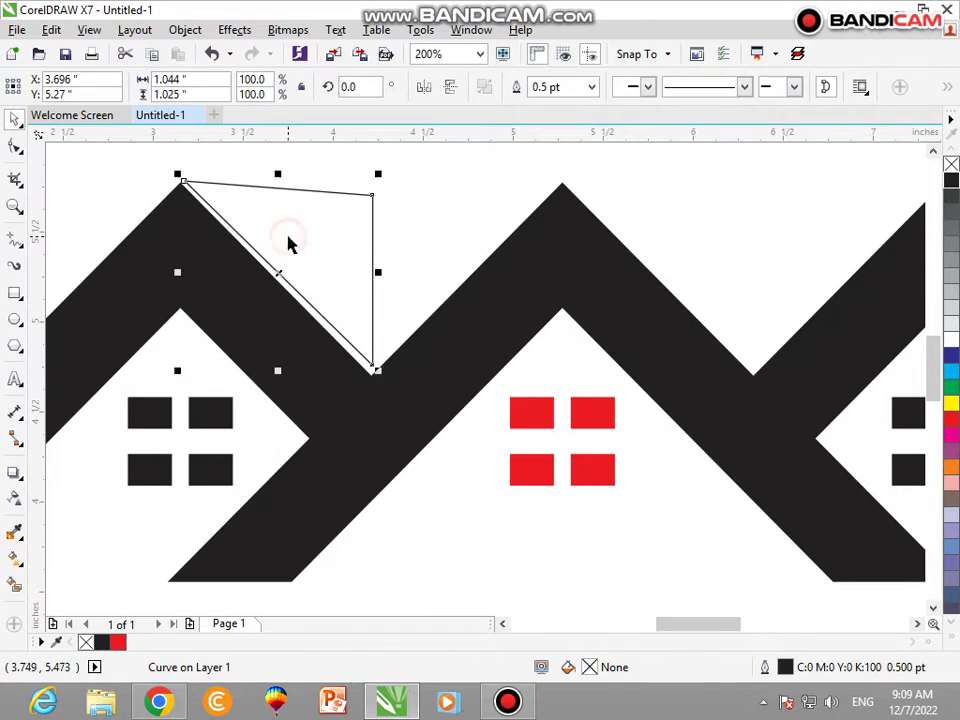
left_click_drag(176, 271, 392, 294)
scroll(389, 207, "up", 1)
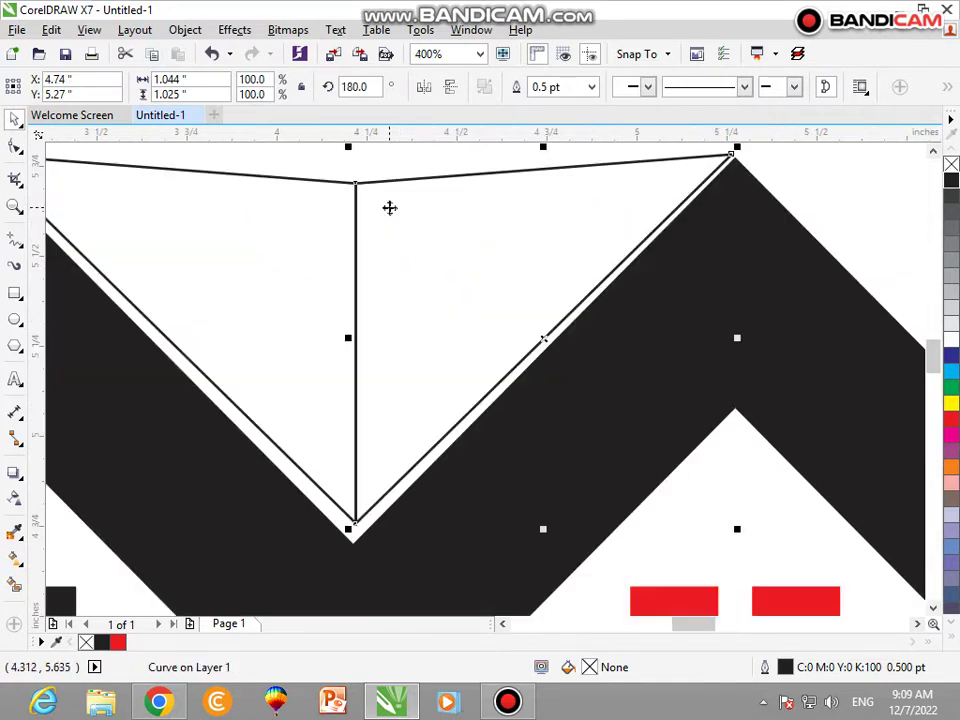
scroll(389, 207, "down", 2)
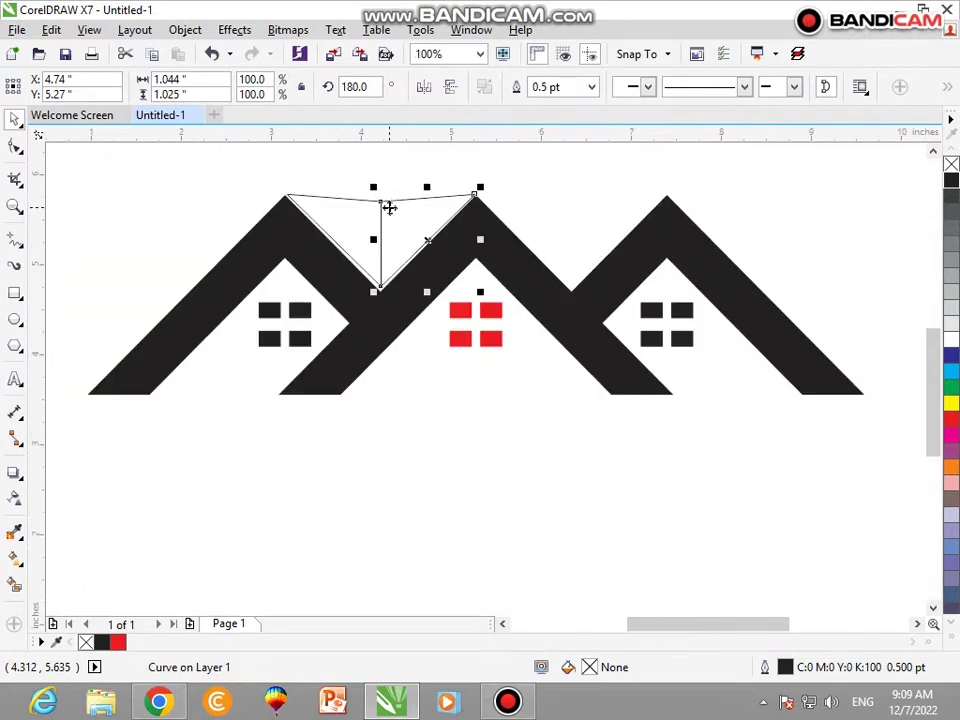
Scale both triangles together to 94.8% and reposition them in the valley between the left and middle roofs.
scroll(389, 207, "up", 1)
left_click(341, 218, "shift")
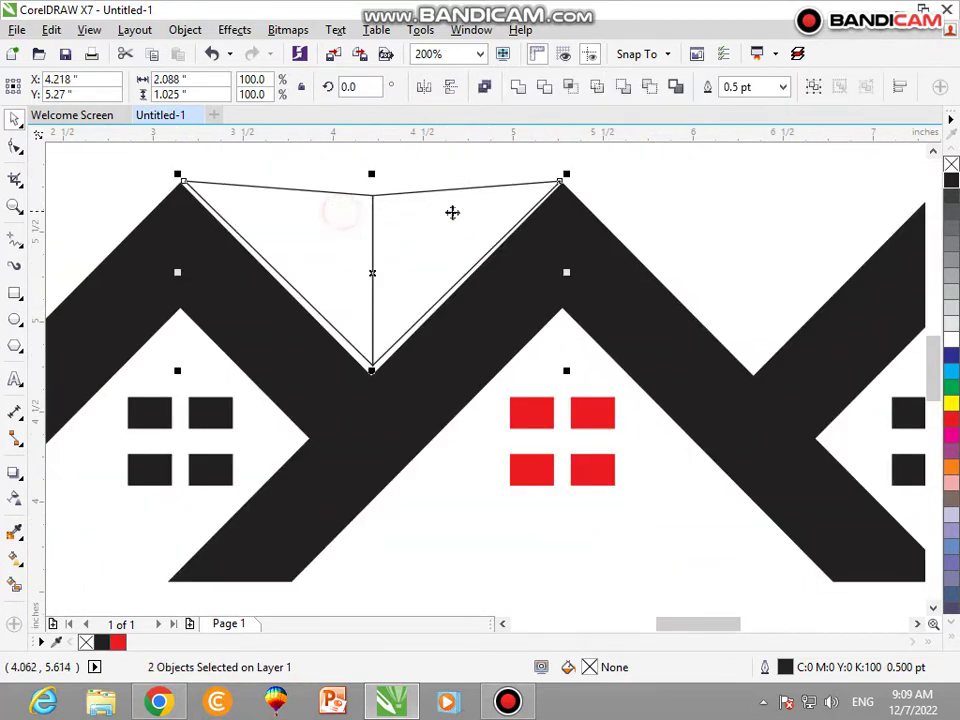
left_click_drag(566, 175, 559, 182)
scroll(372, 204, "up", 1)
left_click_drag(372, 207, 375, 223)
left_click(538, 156)
Fill the left triangle with blue (C:100 M:100 Y:0 K:0) and remove its outline.
left_click(298, 231)
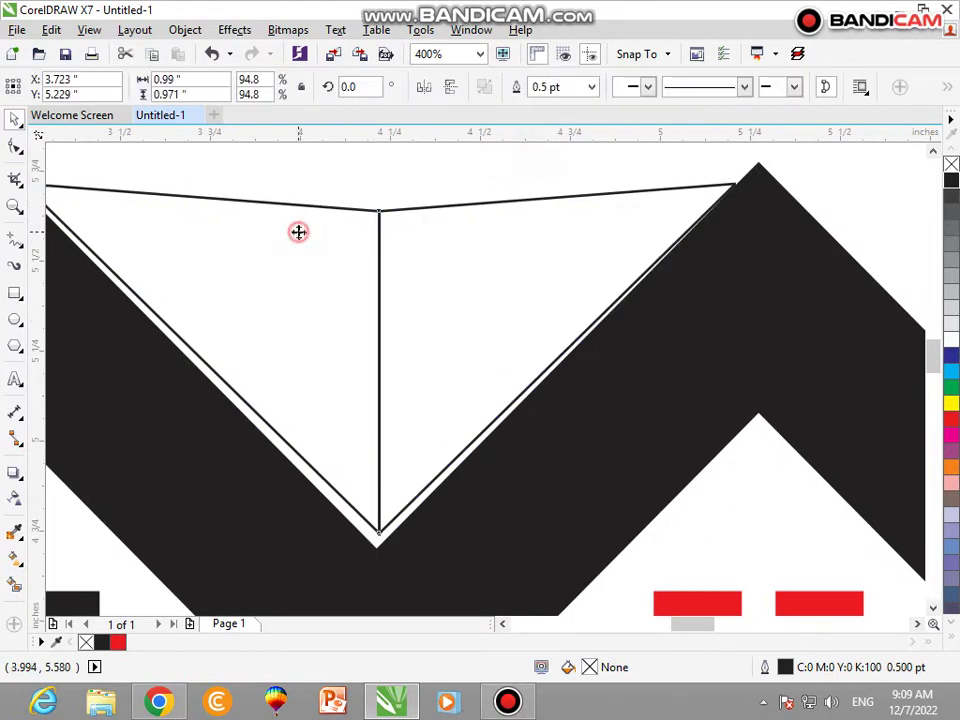
left_click(950, 420)
left_click(951, 354)
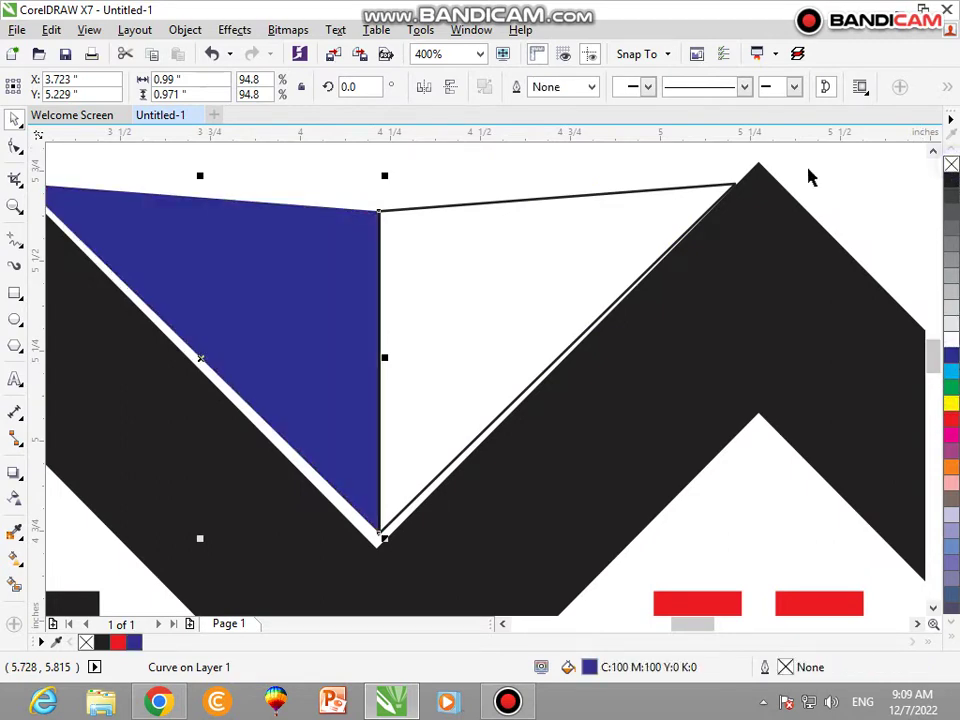
Fill the mirrored triangle beside the middle roof with dark navy (C:96 M:91 Y:28 K:63) and remove its outline.
left_click(483, 218)
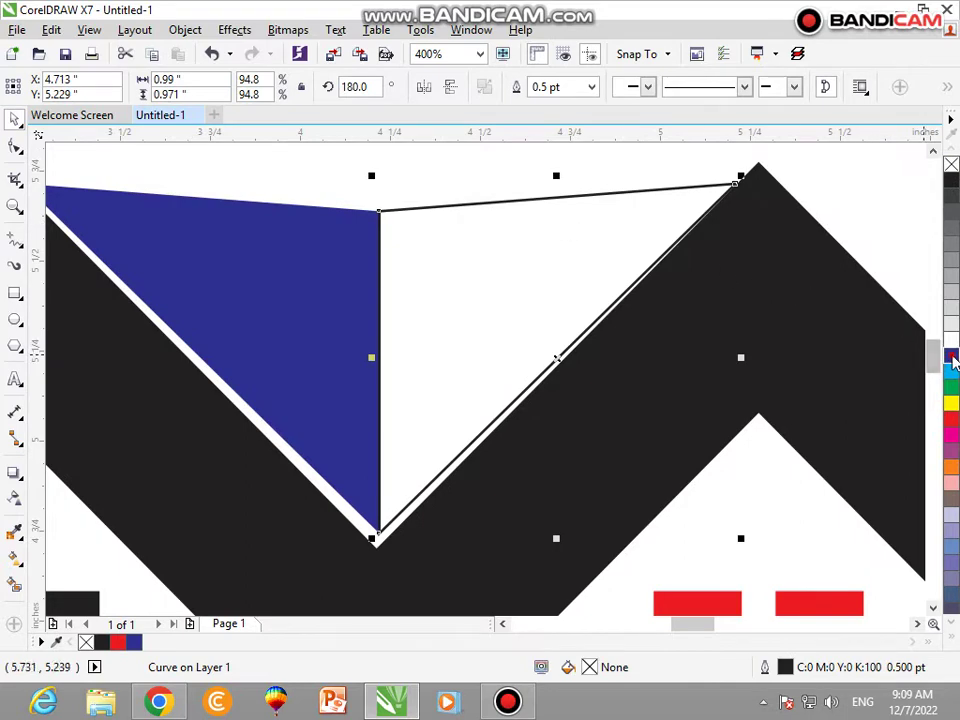
left_click(953, 362)
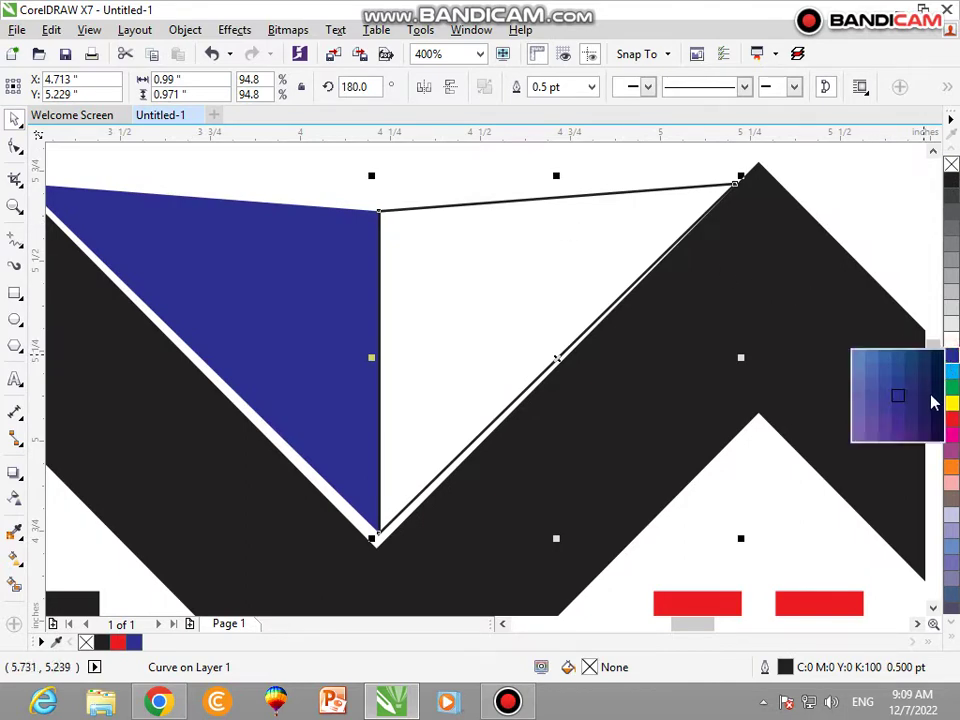
left_click(935, 400)
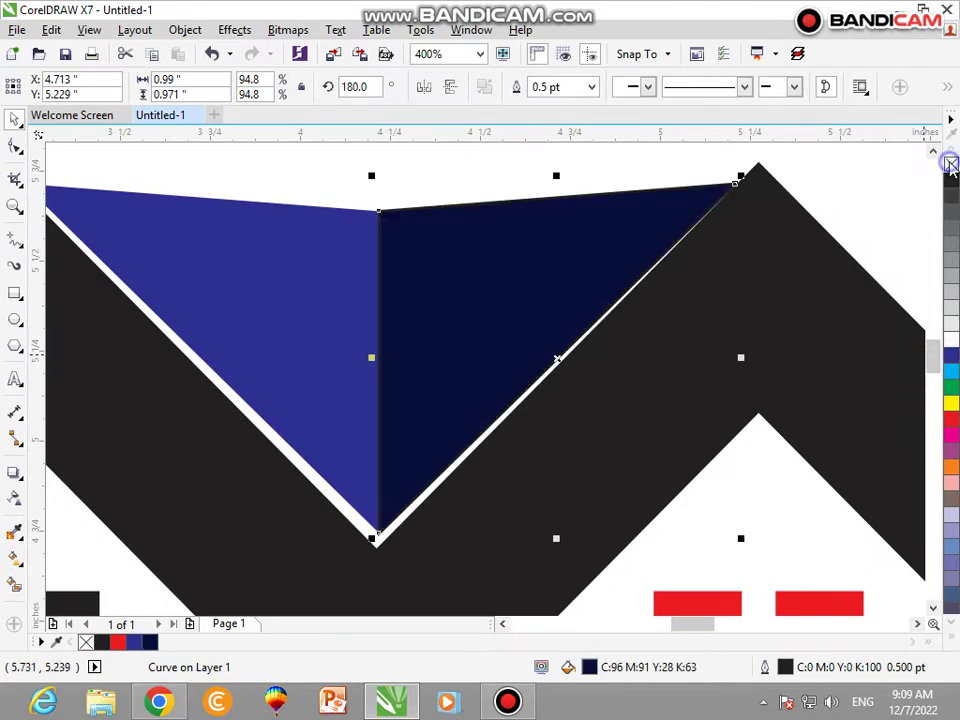
scroll(403, 226, "up", 2)
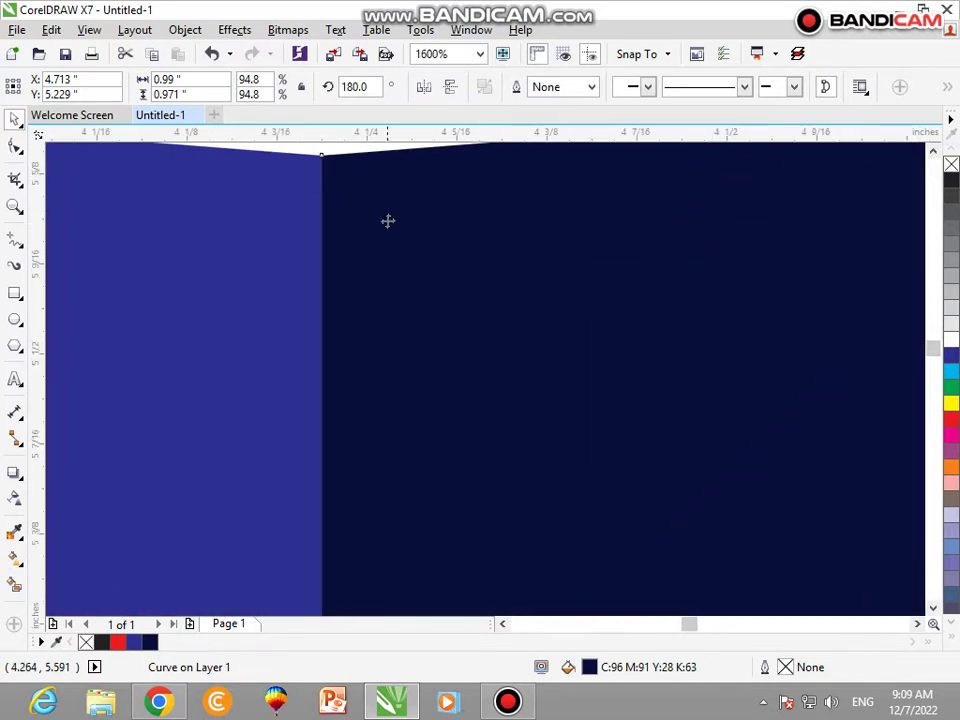
scroll(391, 218, "down", 4)
Place a copy of the blue and navy triangle pair in the valley between the middle and right roofs.
left_click(407, 279)
left_click(407, 312)
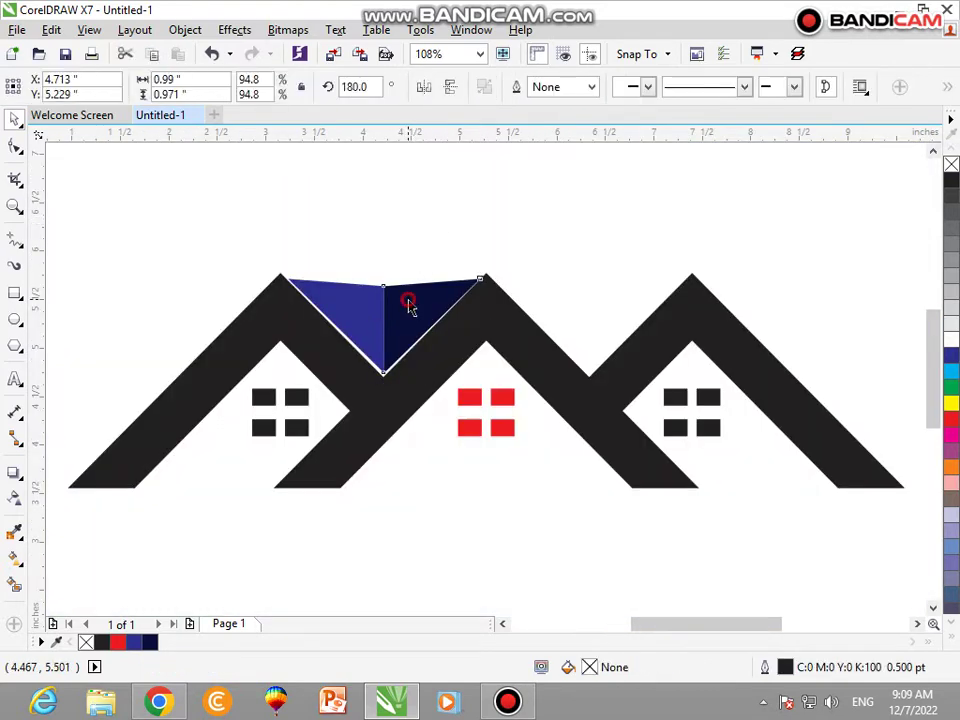
left_click(341, 303, "shift")
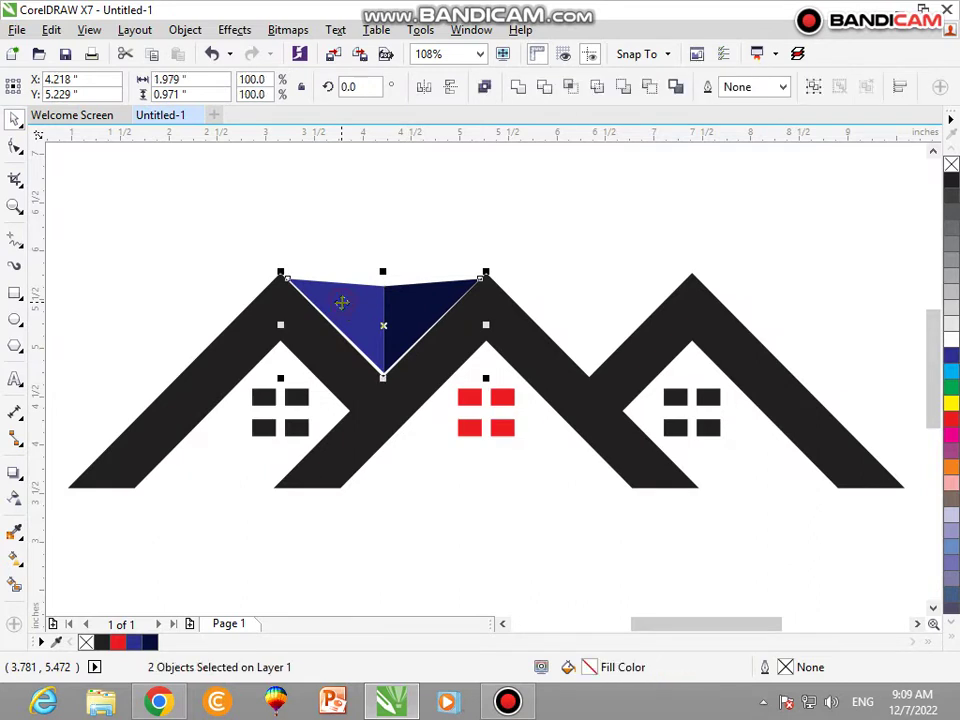
left_click_drag(392, 326, 589, 339)
left_click(590, 260)
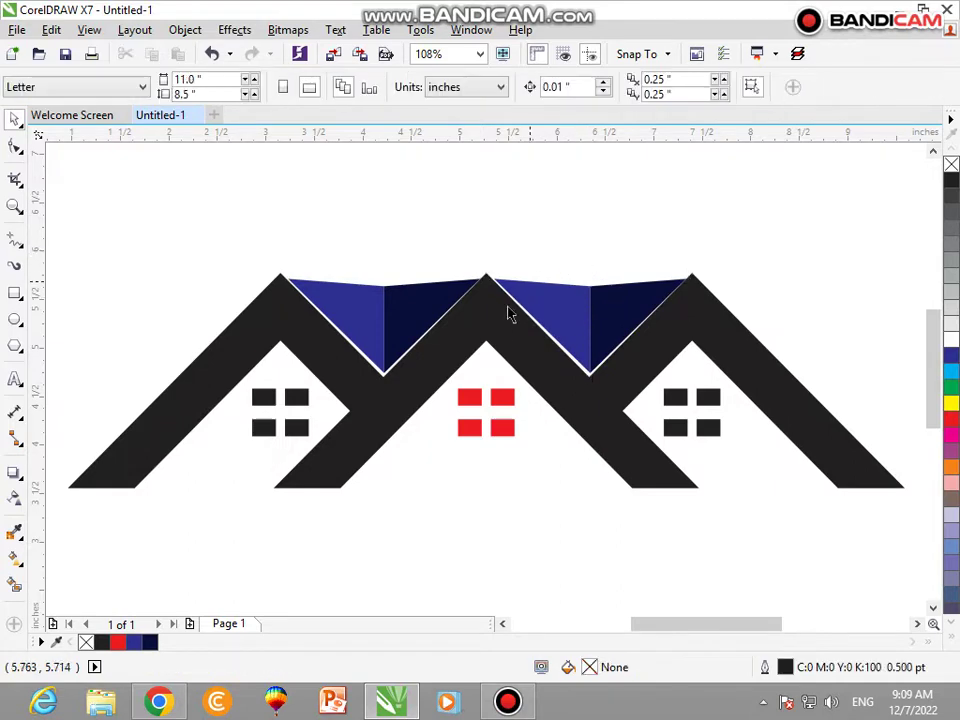
double_click(505, 332)
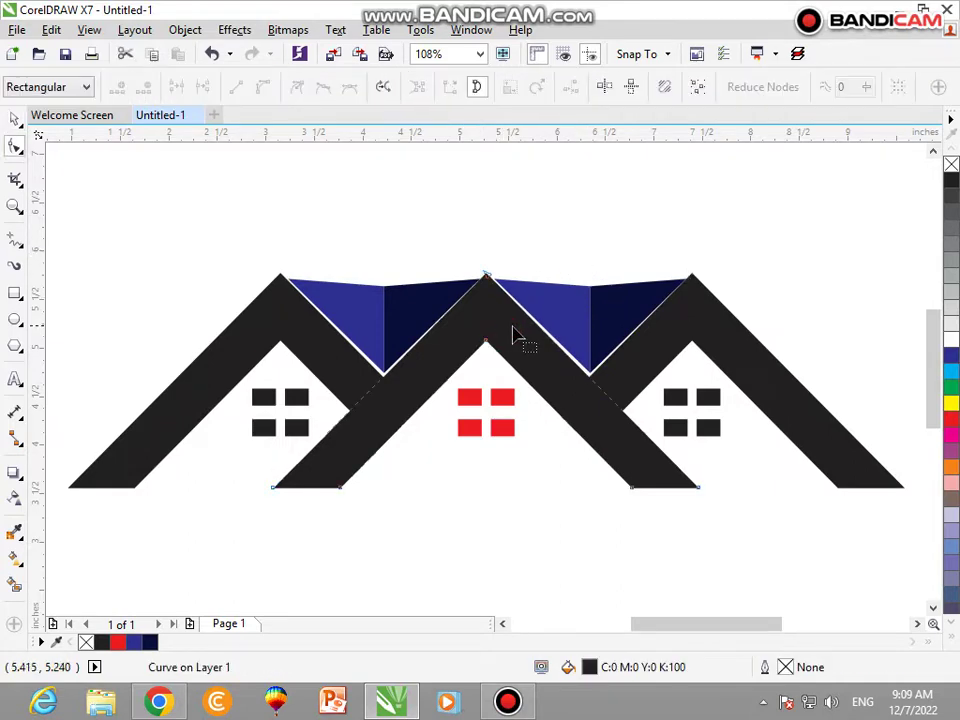
left_click(15, 119)
left_click(135, 205)
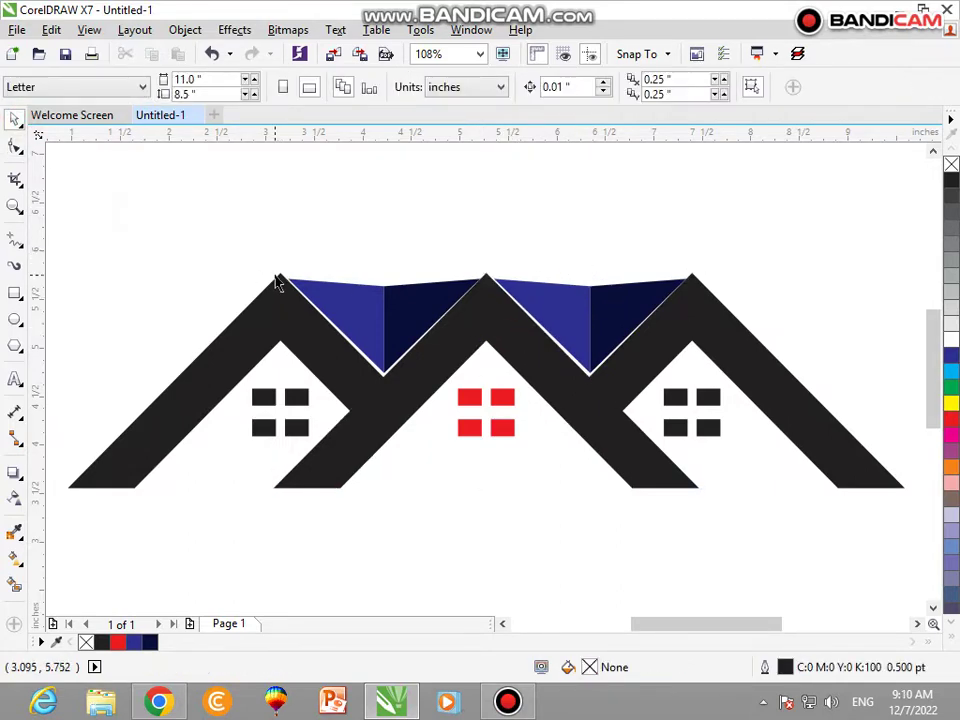
Recolour the middle house's four-pane window blue (C:100 M:100 Y:0 K:0).
scroll(278, 283, "down", 2)
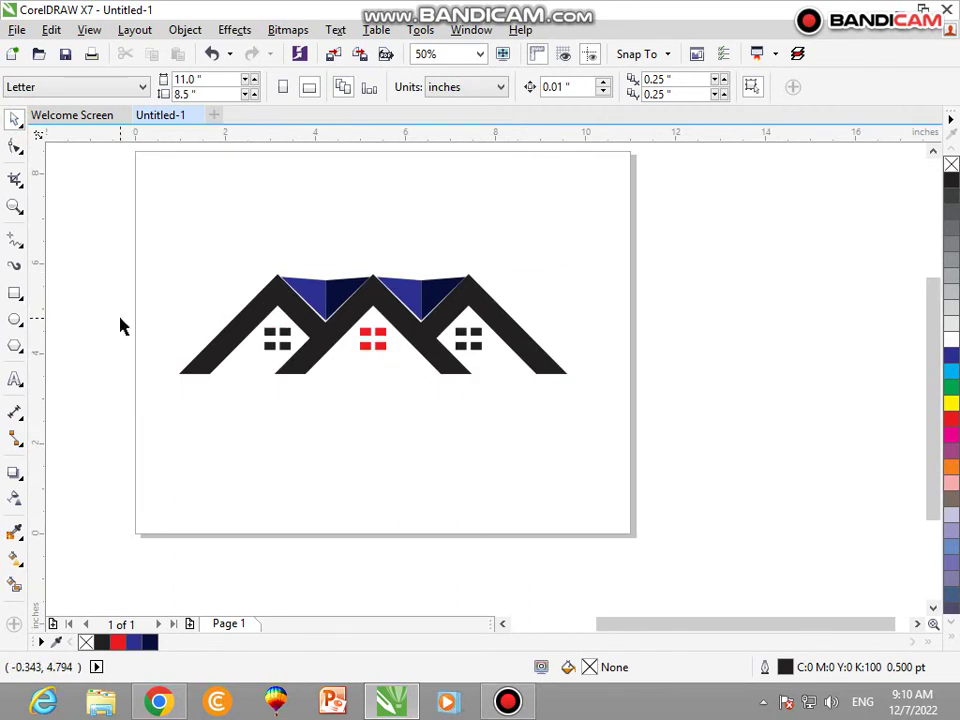
left_click(366, 341)
left_click(950, 355)
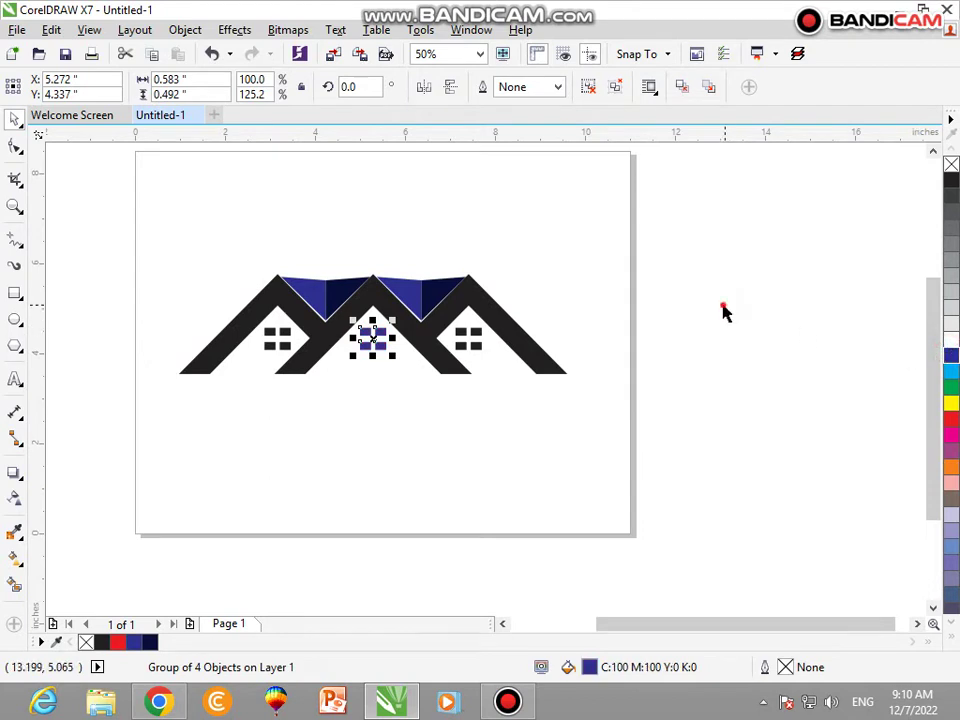
left_click(722, 311)
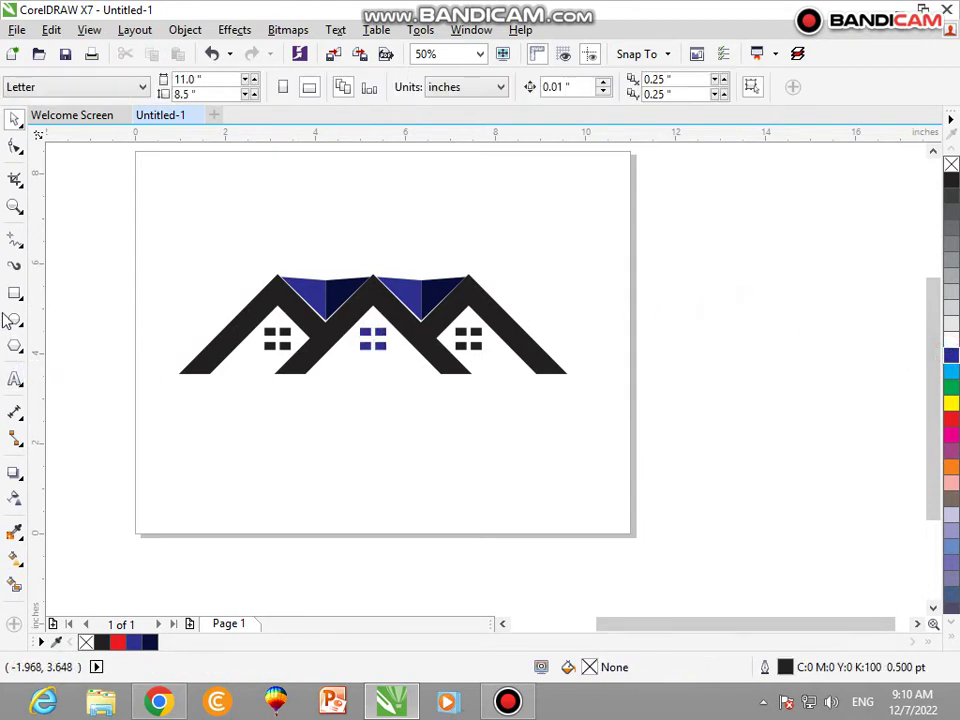
Add the artistic text "pak real estate" below the houses, starting under the left roof's outer end.
left_click(18, 380)
left_click(182, 432)
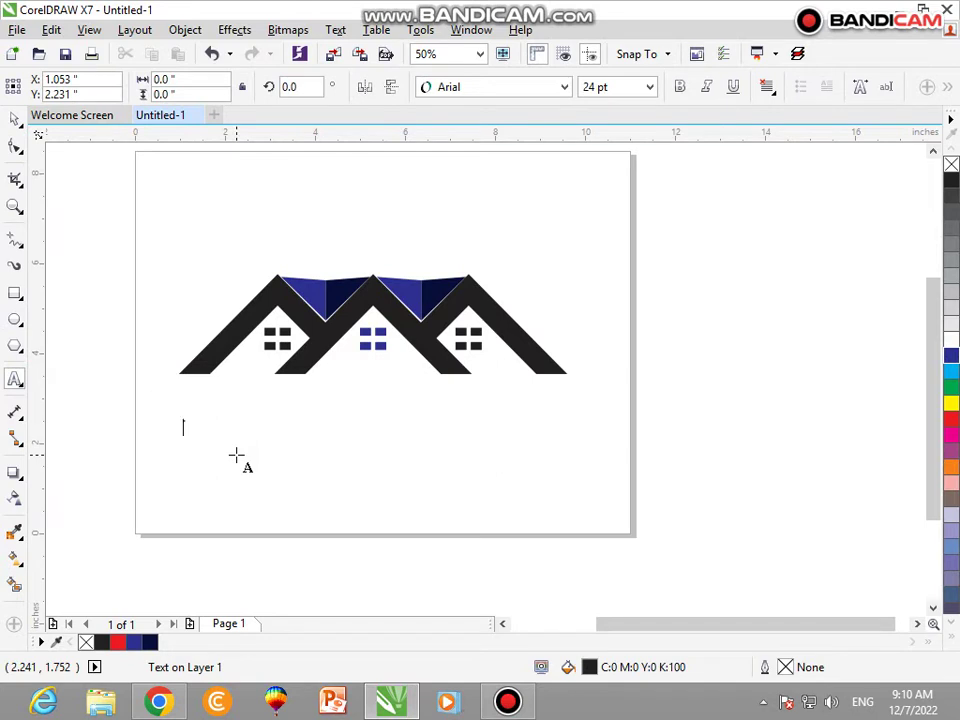
type("pak real estate")
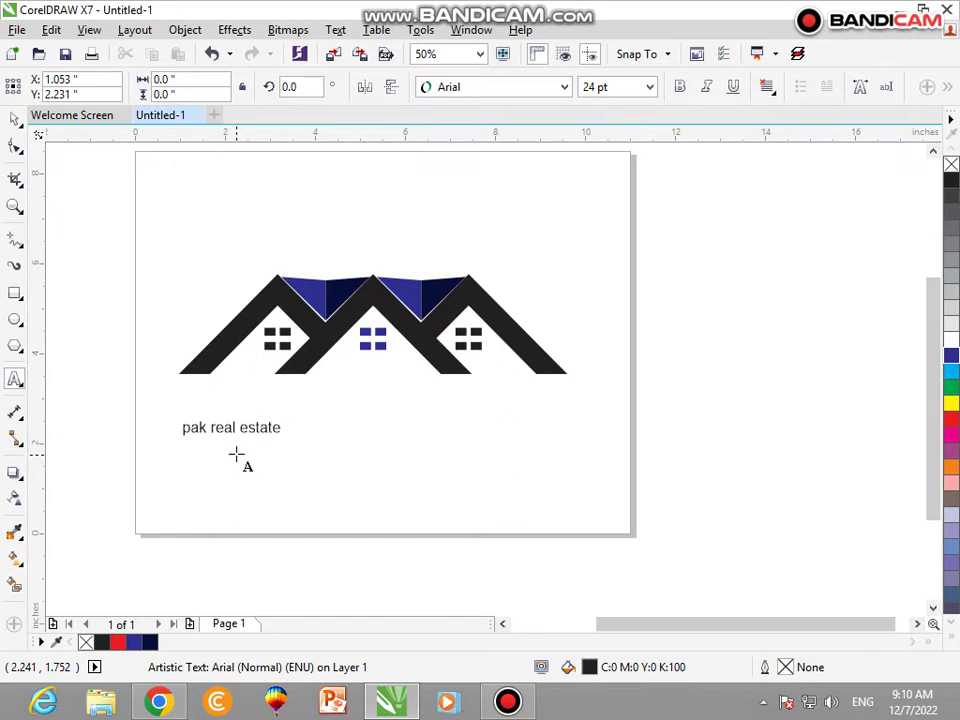
left_click(14, 120)
Set the font of the company name text to Athletic.
scroll(277, 334, "up", 3)
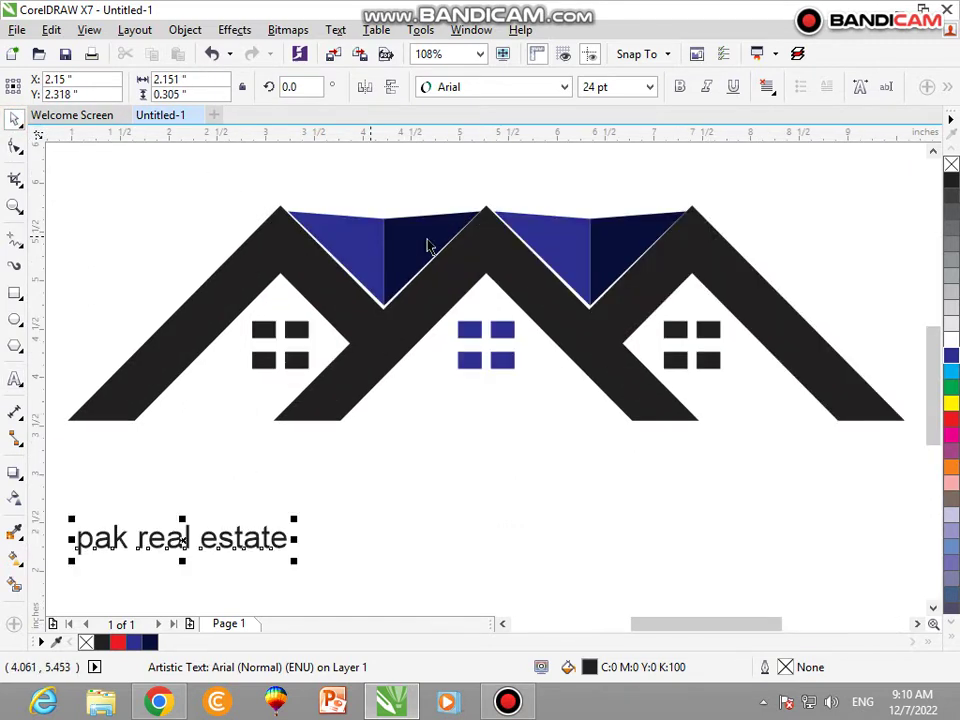
left_click(562, 88)
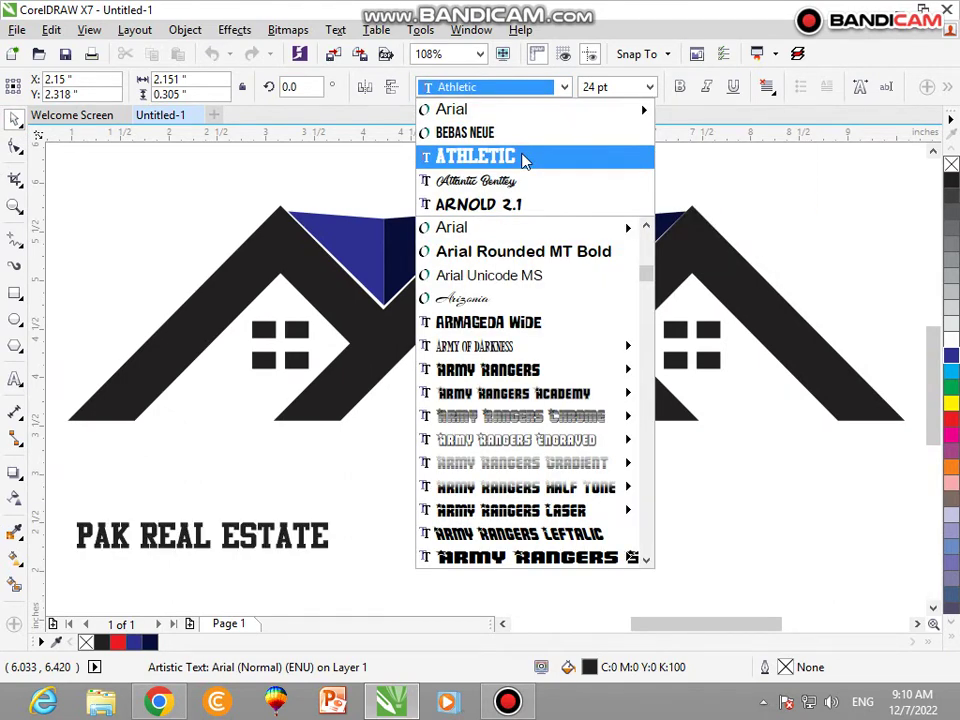
left_click(523, 160)
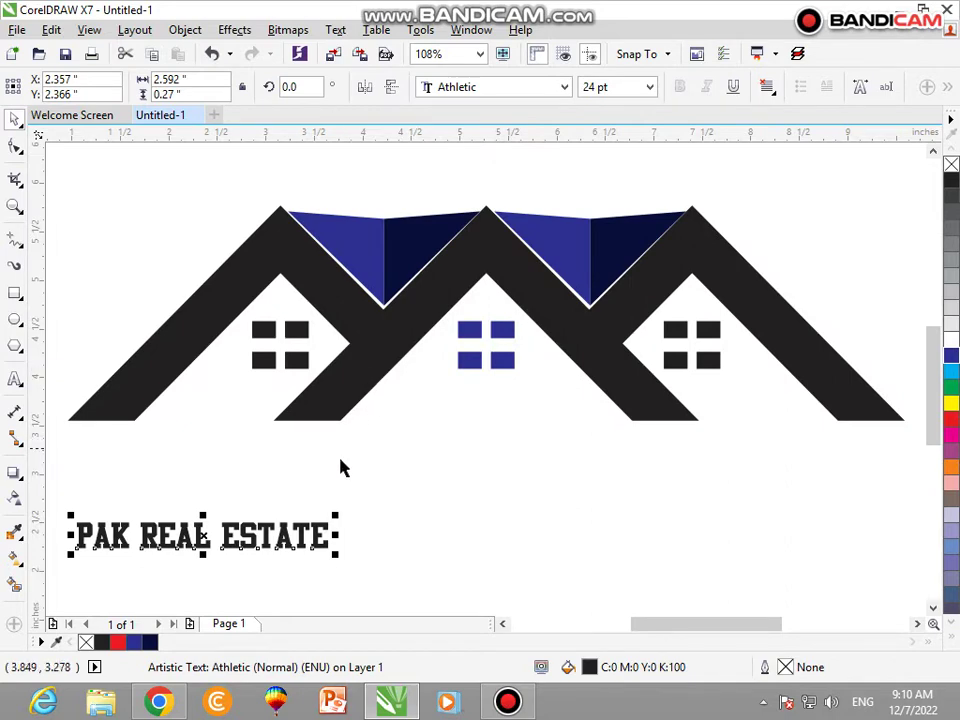
Enlarge the company name proportionally to about 8.7 inches wide so it spans the width of the houses.
scroll(352, 440, "down", 2)
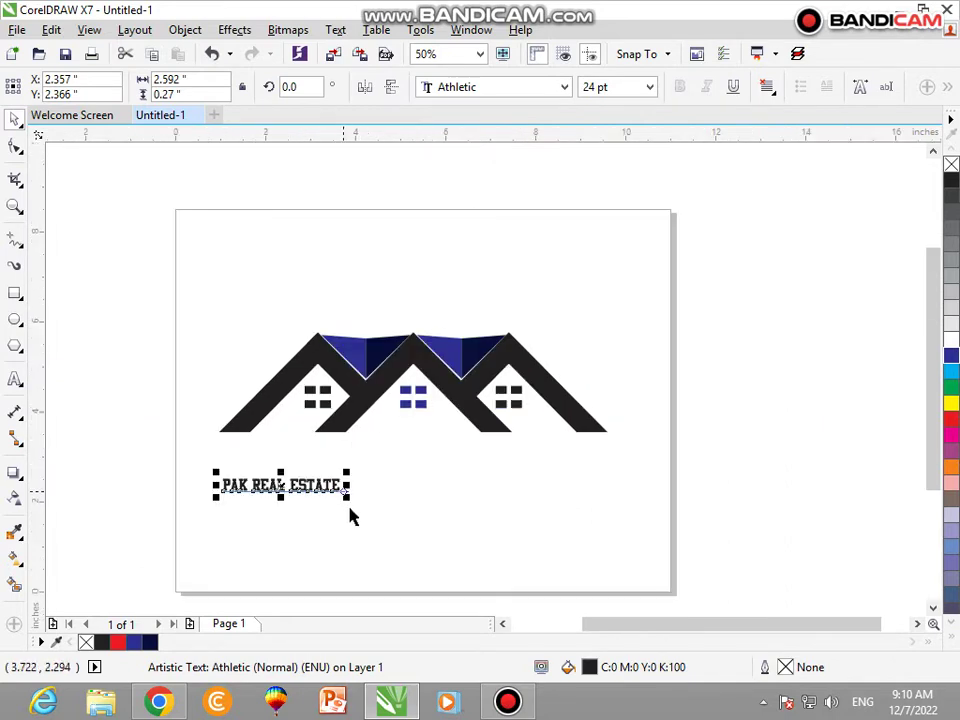
left_click_drag(347, 496, 610, 543)
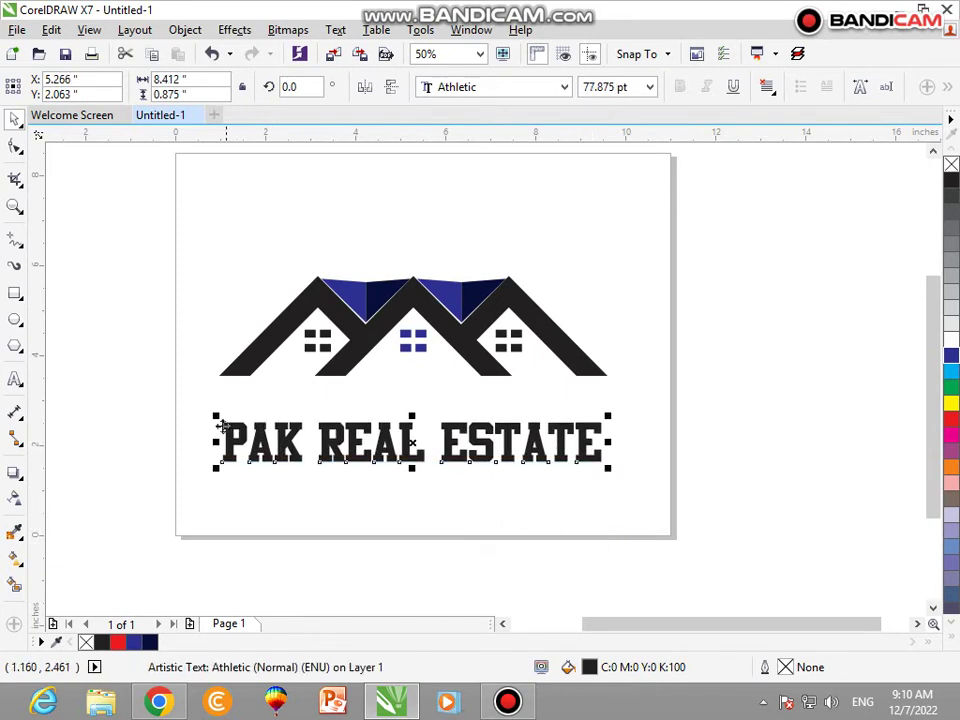
left_click_drag(215, 416, 202, 412)
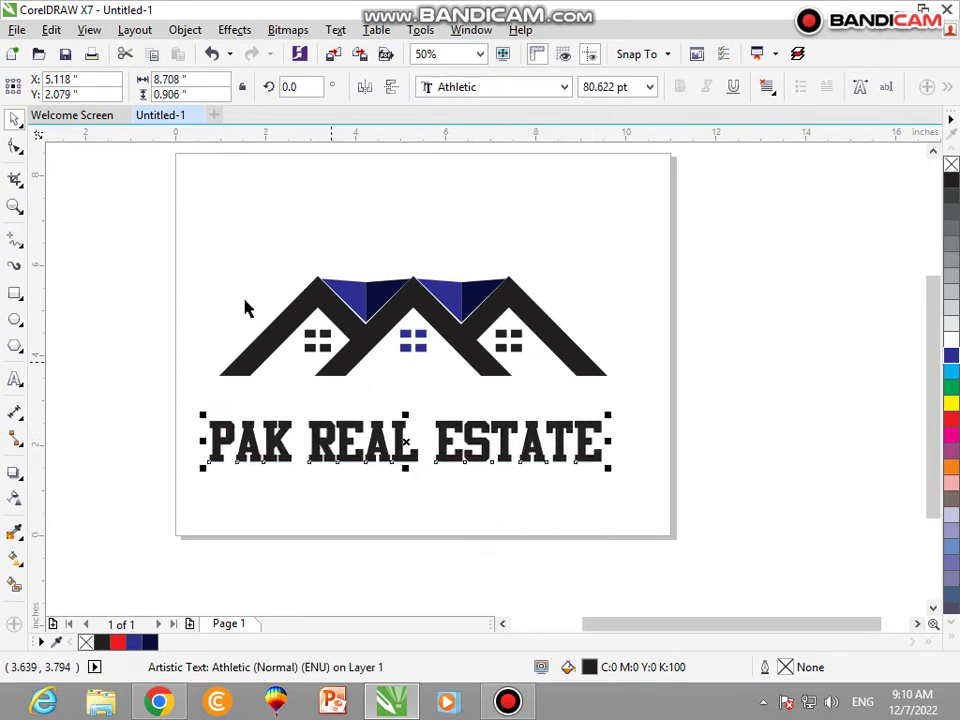
Group all roof, window and triangle objects and move the company name up close beneath the roofs.
left_click_drag(189, 223, 624, 395)
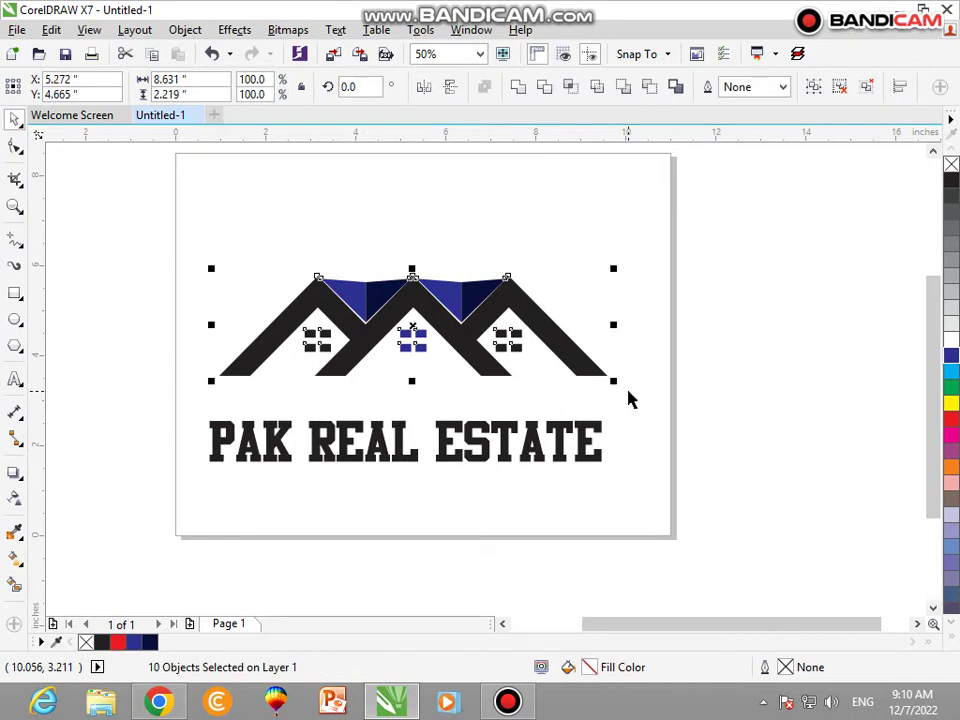
key("ctrl+g")
left_click_drag(462, 428, 461, 386)
Centre the company name horizontally under the house group and fill it with blue (C:100 M:100 Y:0 K:0).
left_click(475, 360, "shift")
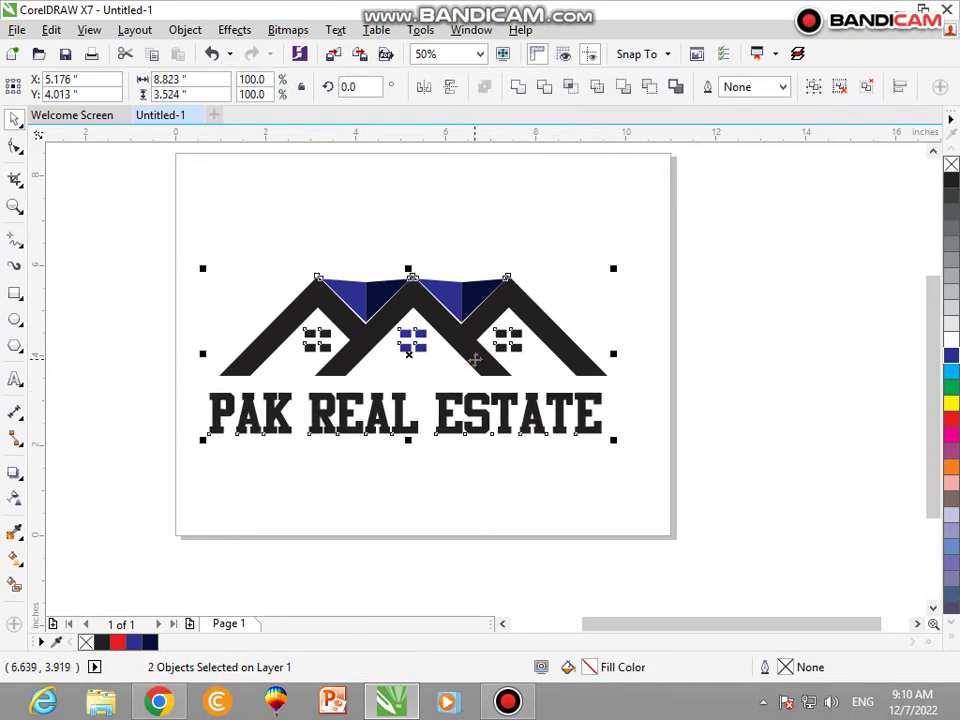
key("c")
left_click(497, 497)
left_click(492, 430)
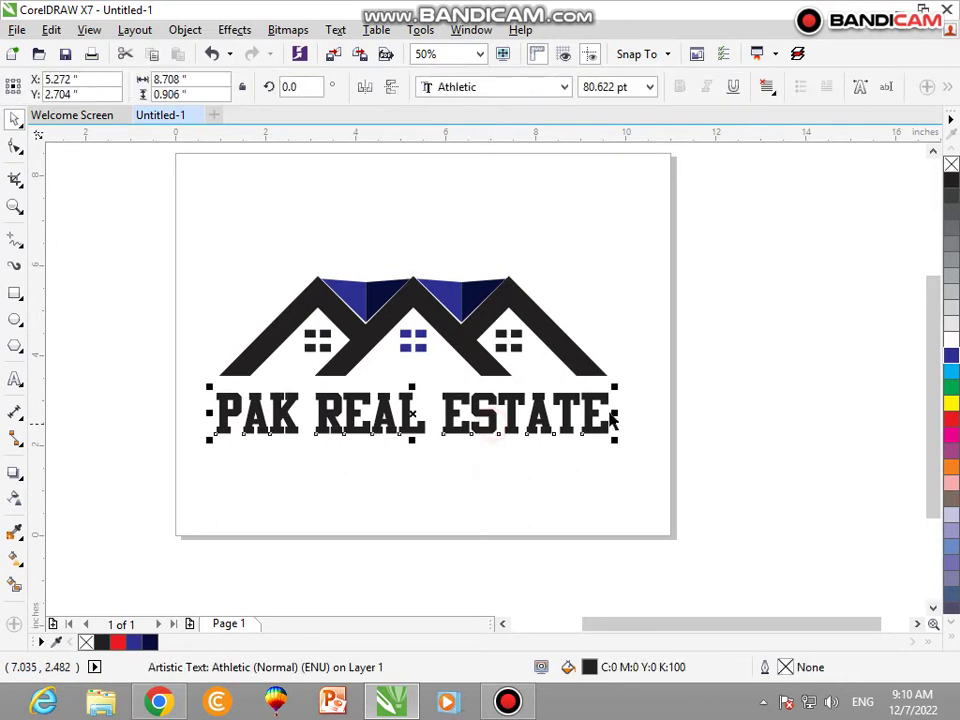
left_click(952, 363)
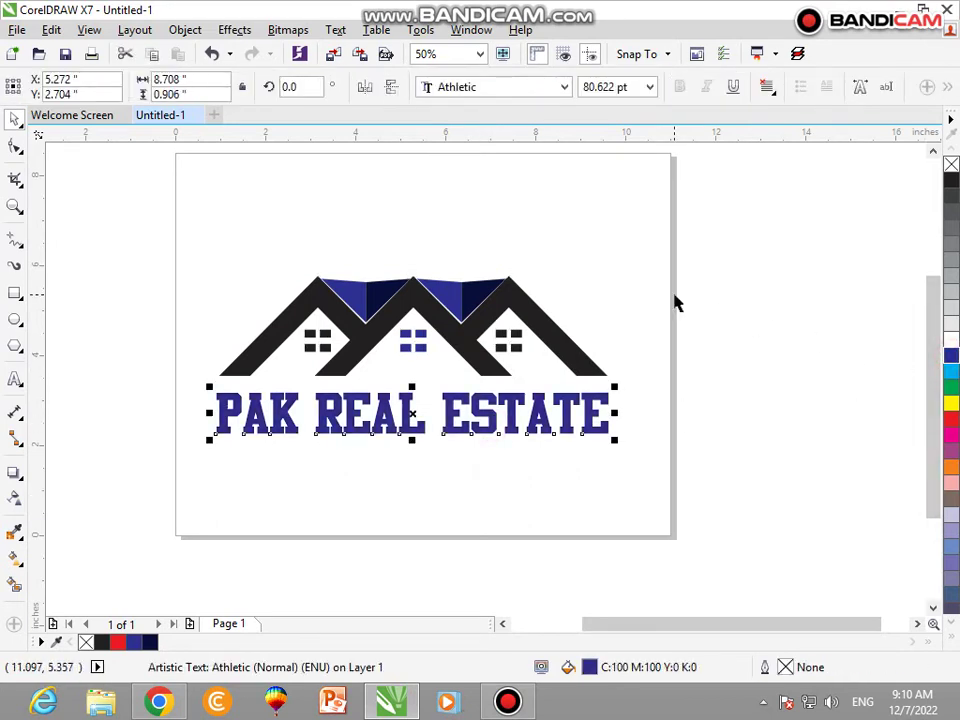
Fill the blue triangle beside the left roof with red (C:0 M:100 Y:100 K:0) inside the group.
left_click(281, 282)
scroll(372, 285, "up", 2)
left_click(321, 306, "ctrl")
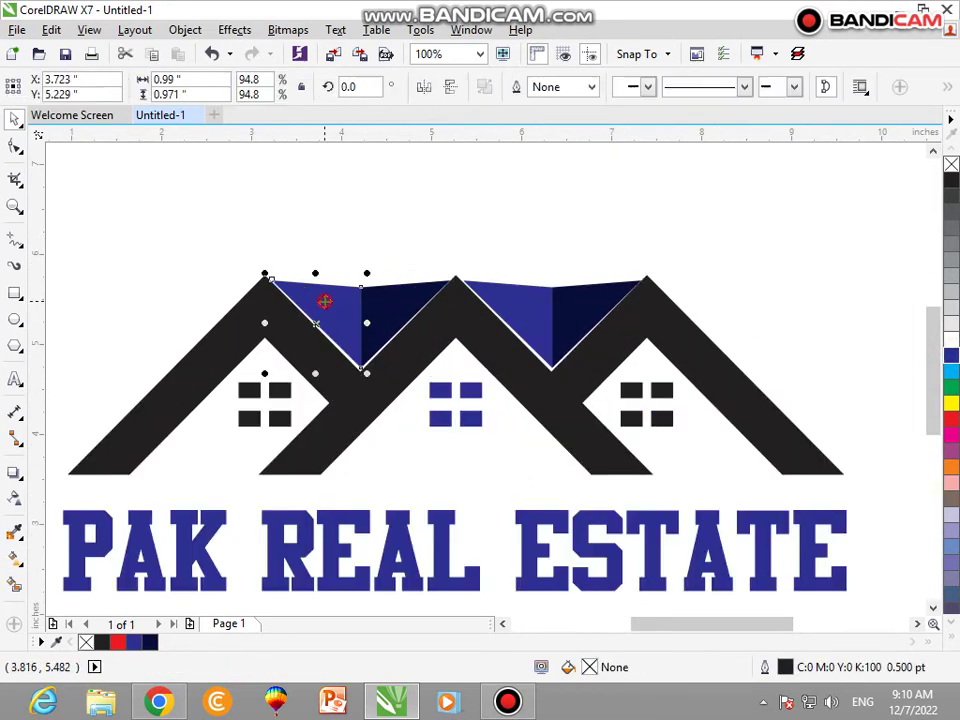
left_click(951, 418)
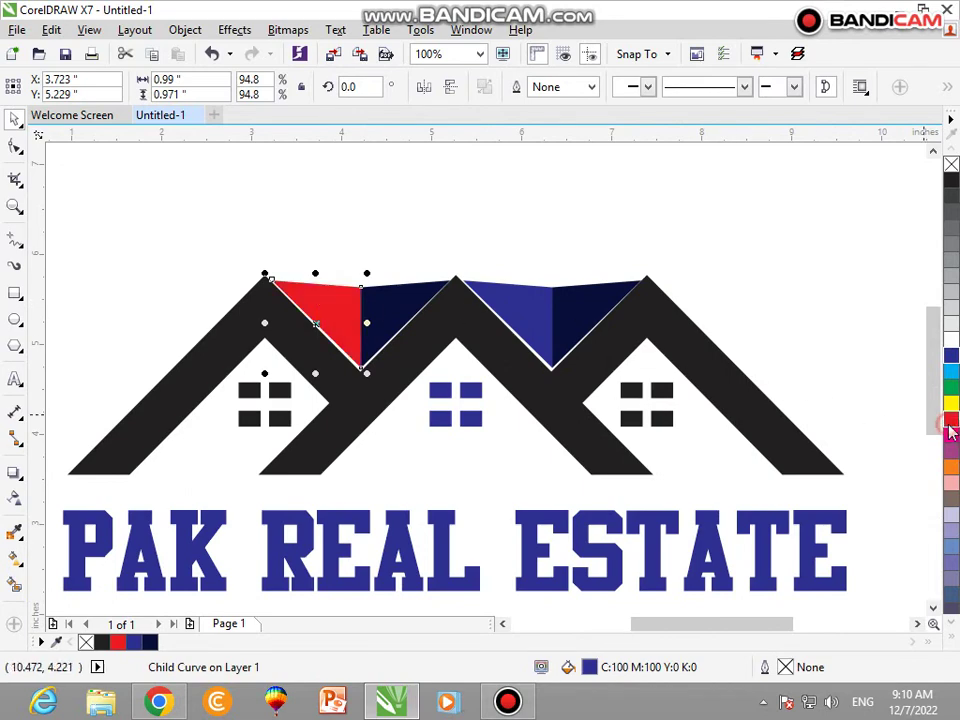
left_click(489, 231)
Fill the navy triangle beside the middle roof's left slope with a darker shade of red.
left_click(396, 294, "ctrl")
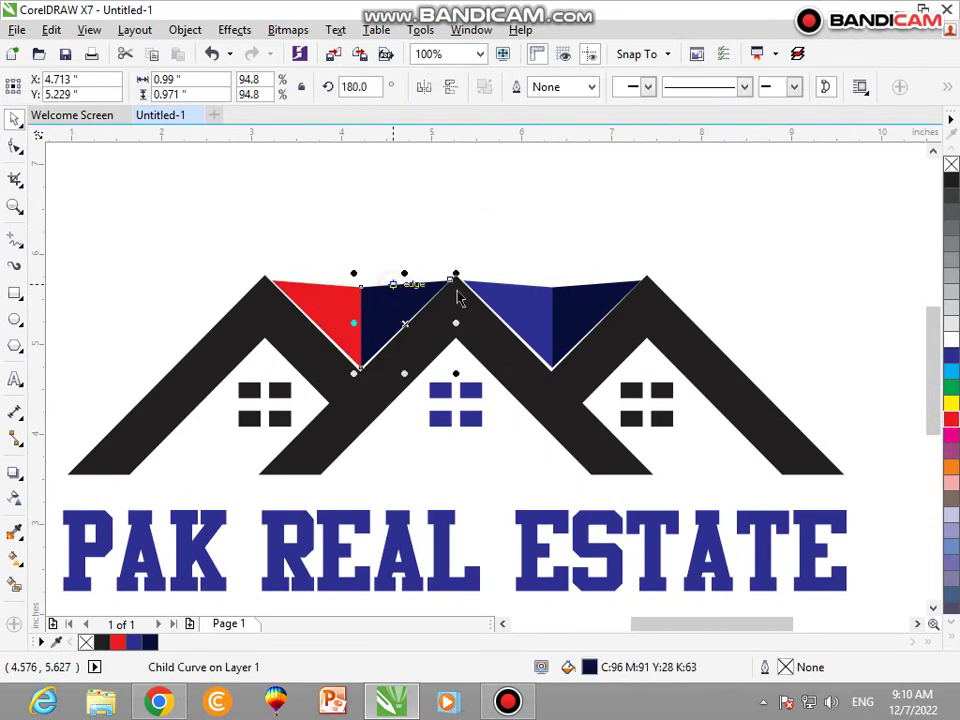
left_click(951, 423)
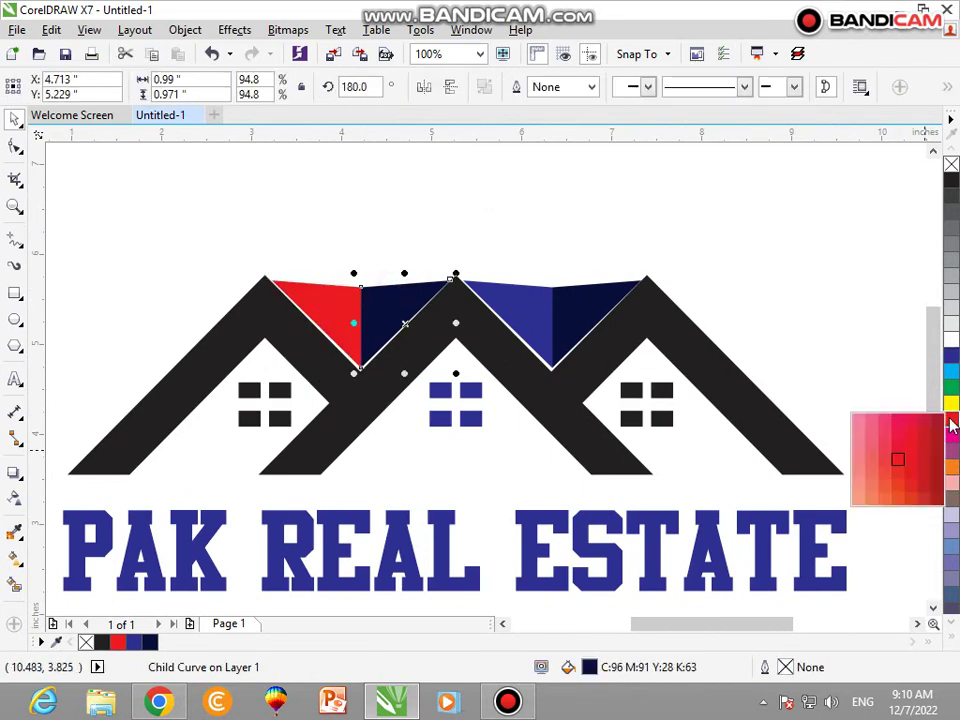
left_click(922, 464)
left_click(652, 272)
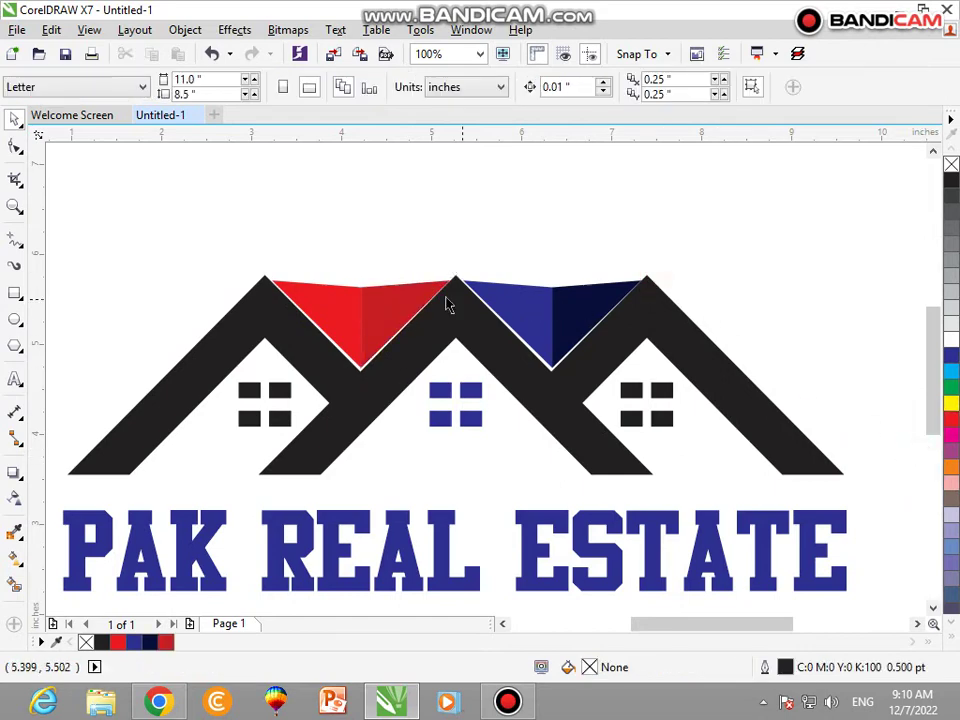
Ungroup the house artwork and delete the blue and navy triangles between the middle and right roofs.
left_click(515, 303)
left_click(532, 287, "ctrl")
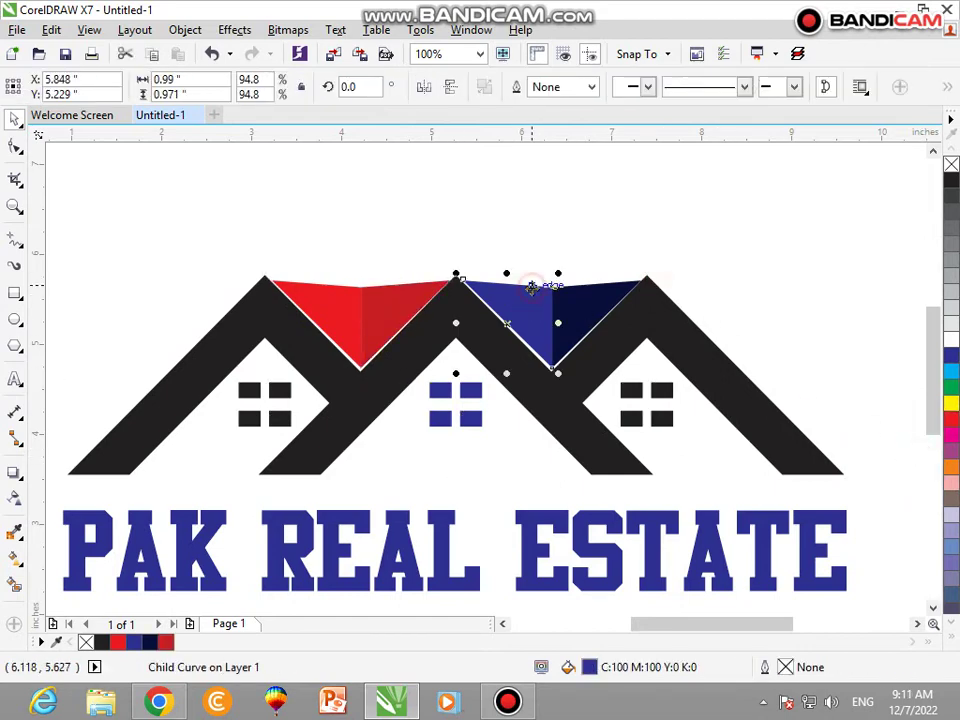
left_click(611, 288)
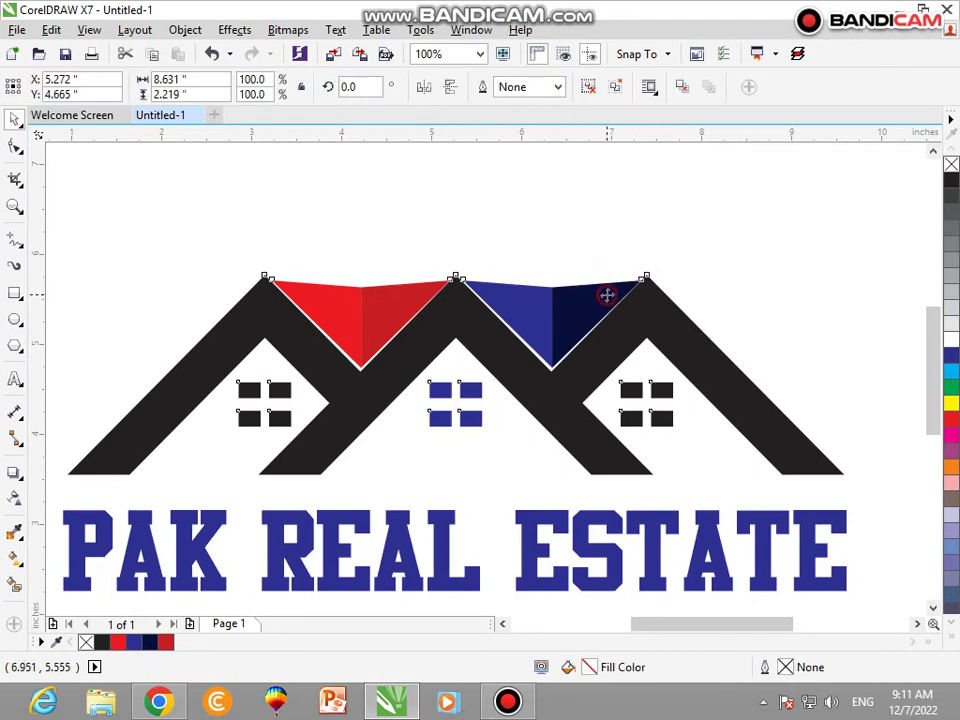
key("ctrl+u")
left_click_drag(685, 222, 447, 366)
key("Delete")
Place a copy of the two red triangles in the valley between the middle and right roofs.
left_click(347, 316)
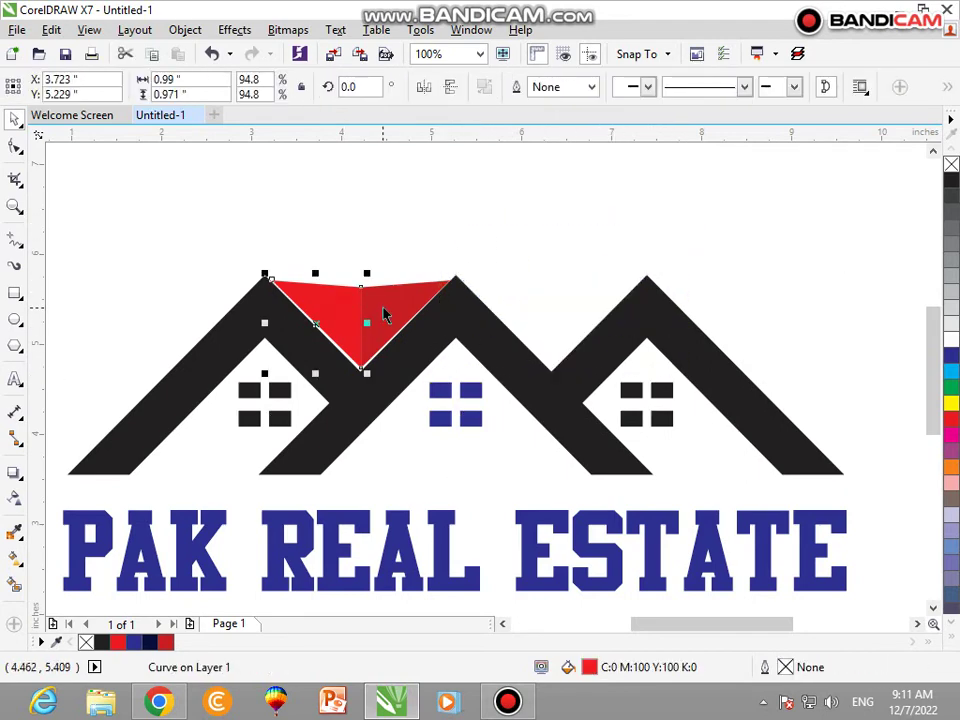
left_click(385, 309, "shift")
left_click_drag(358, 320, 551, 319)
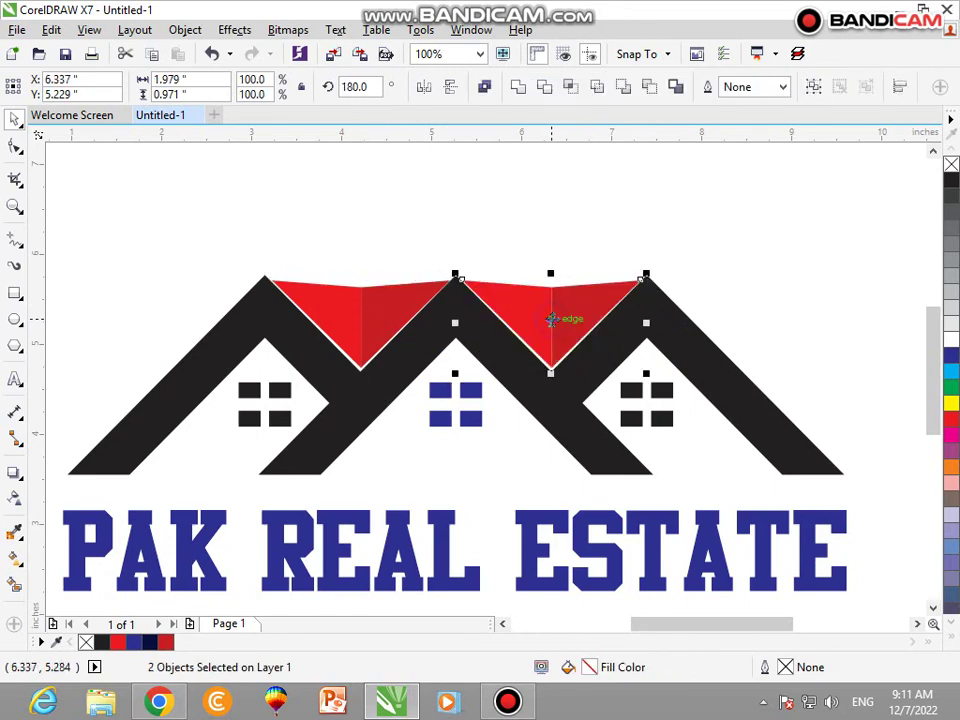
left_click(560, 254)
Fill the PAK REAL ESTATE text with red (C:0 M:100 Y:100 K:0).
scroll(558, 252, "up", 1)
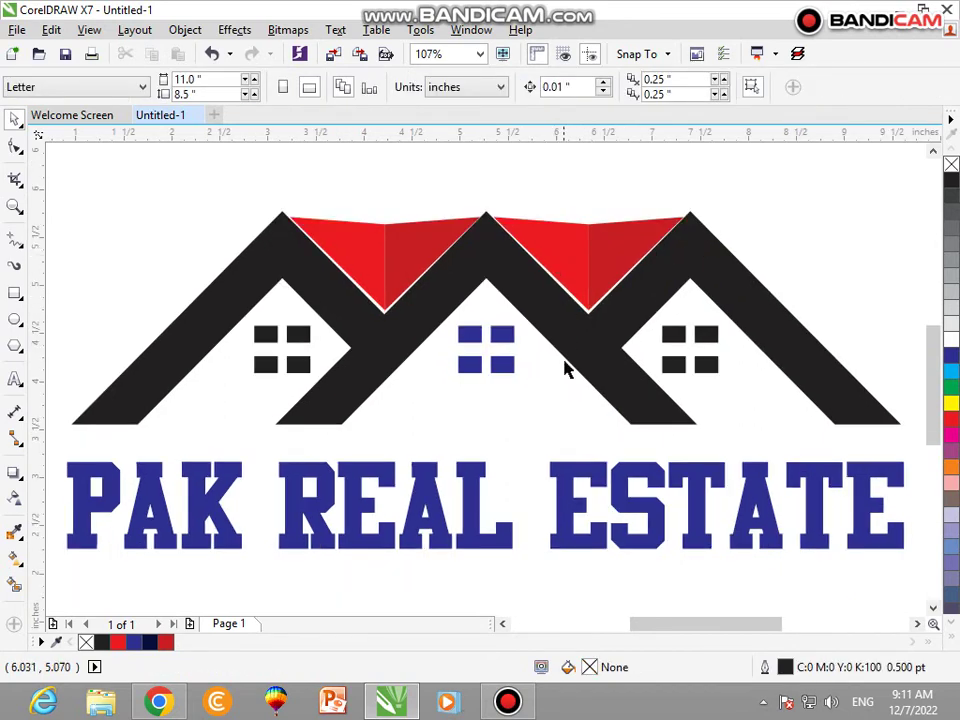
left_click(576, 482)
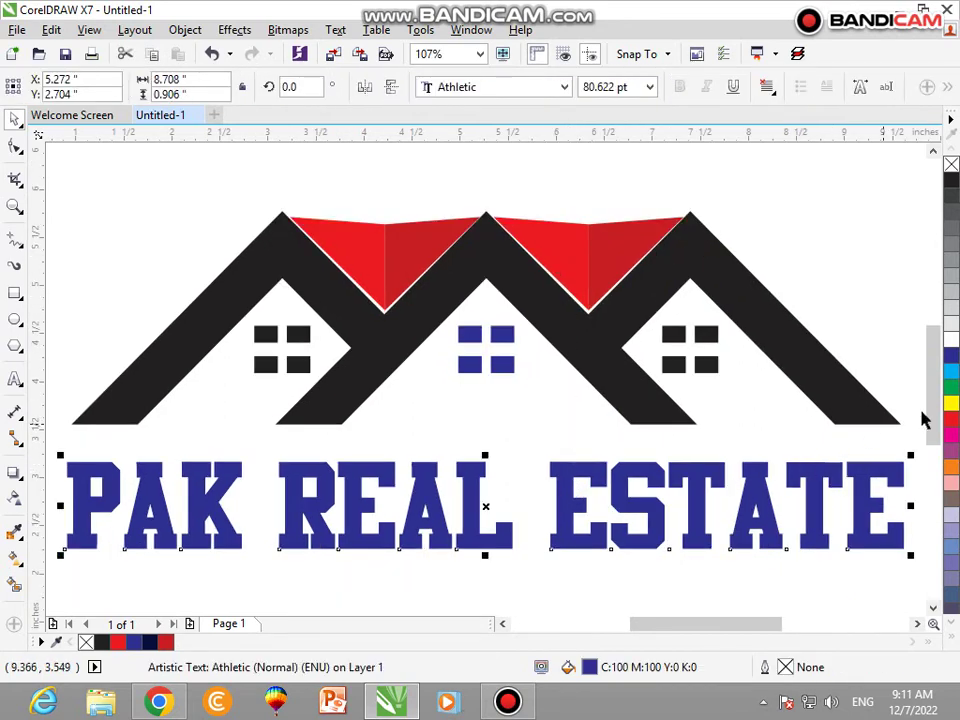
left_click(952, 421)
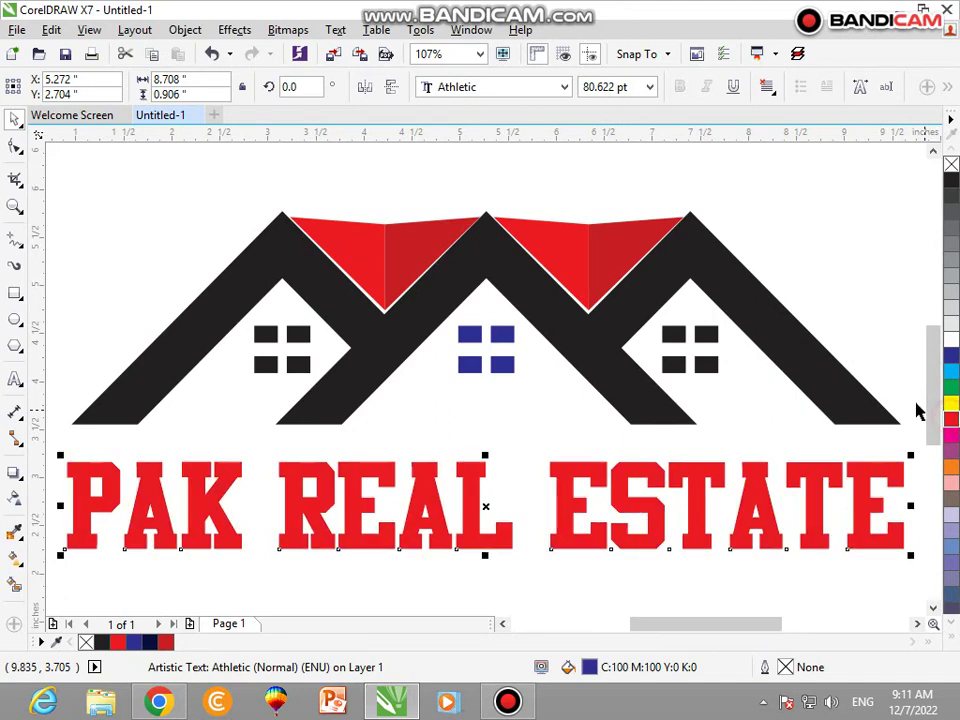
left_click(820, 303)
Fill the blue four-pane window under the middle roof with the same red as the text.
left_click(506, 358)
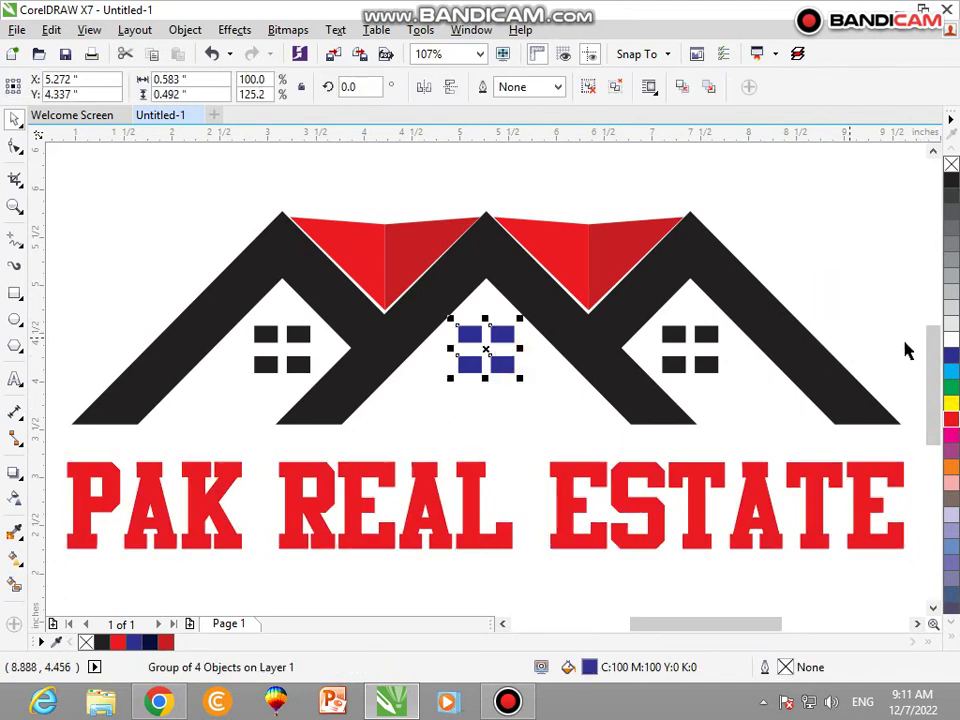
left_click(952, 421)
left_click(780, 248)
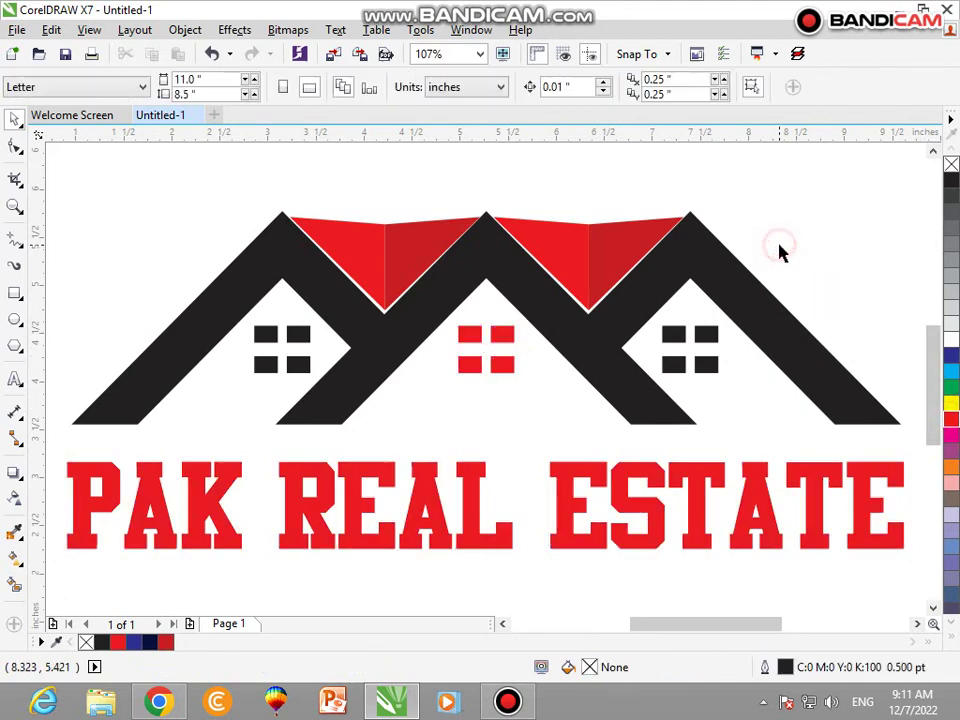
Save the drawing as "pak real astete logo" in CDR format, version 17.0, in the root of the GRAPHICS (G:) drive.
key("ctrl+s")
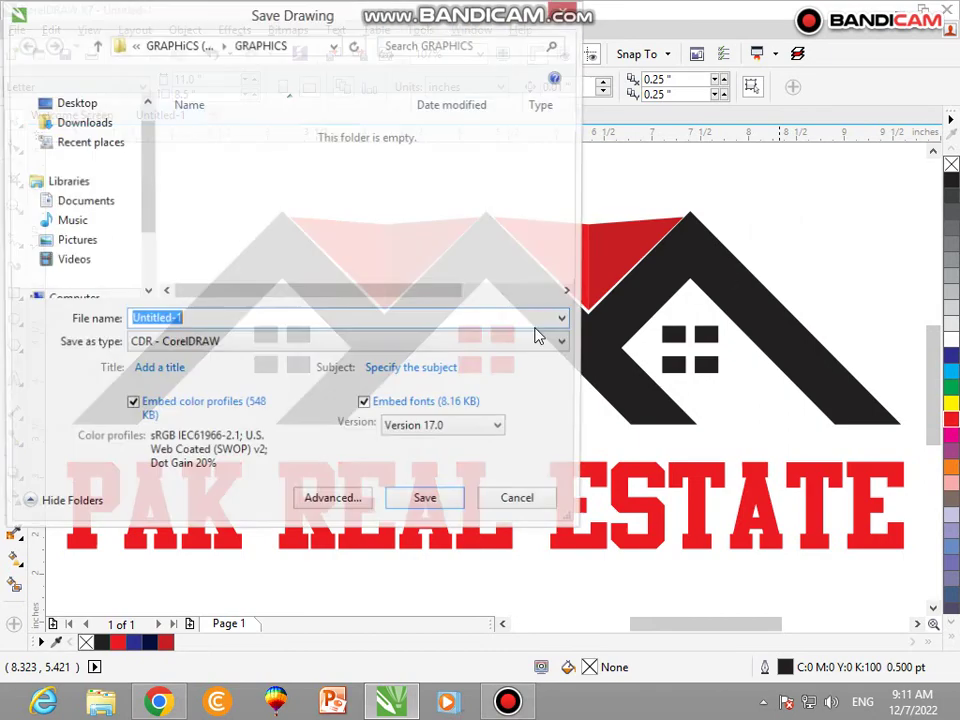
type("pak real astete logo")
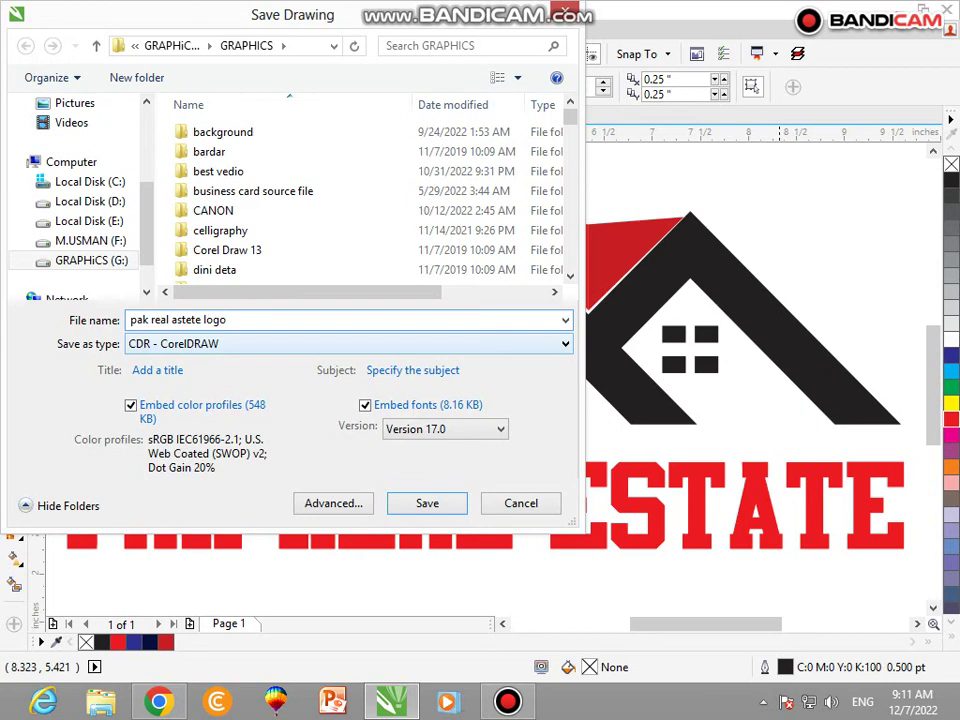
key("Return")
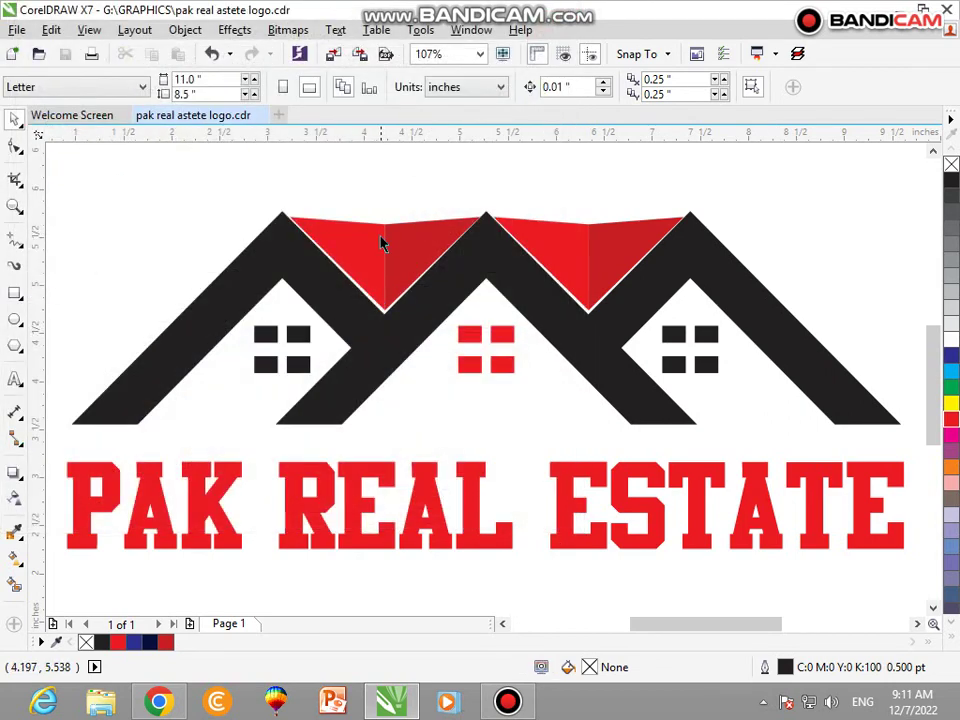
Move the PAK REAL ESTATE text straight up about 0.16 inches, closer to the roofs.
scroll(381, 242, "up", 5)
scroll(418, 257, "up", 3)
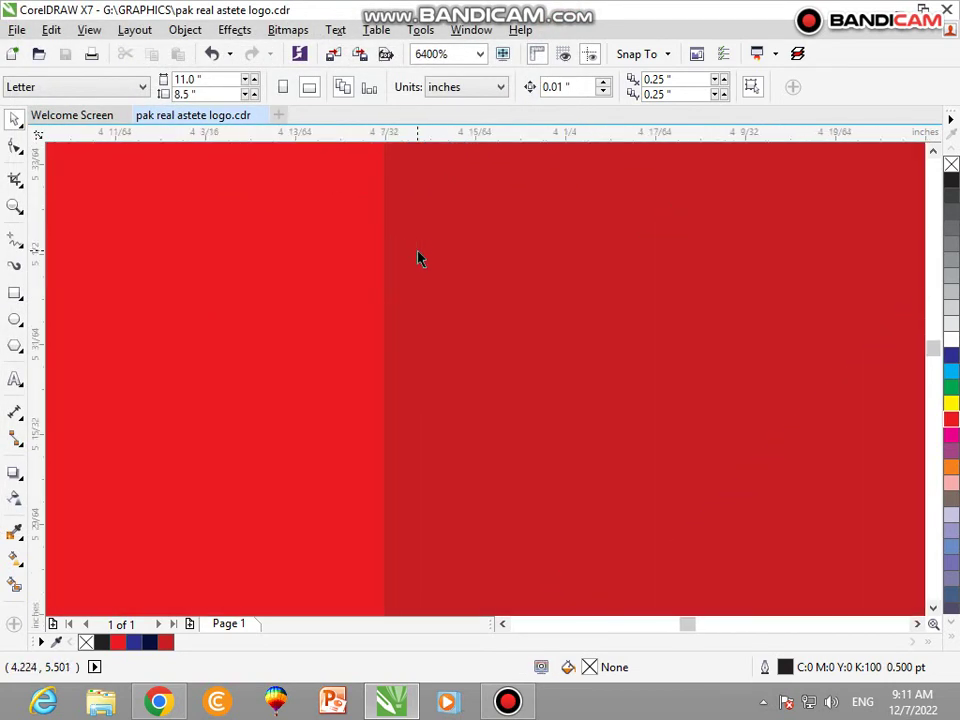
key("F4")
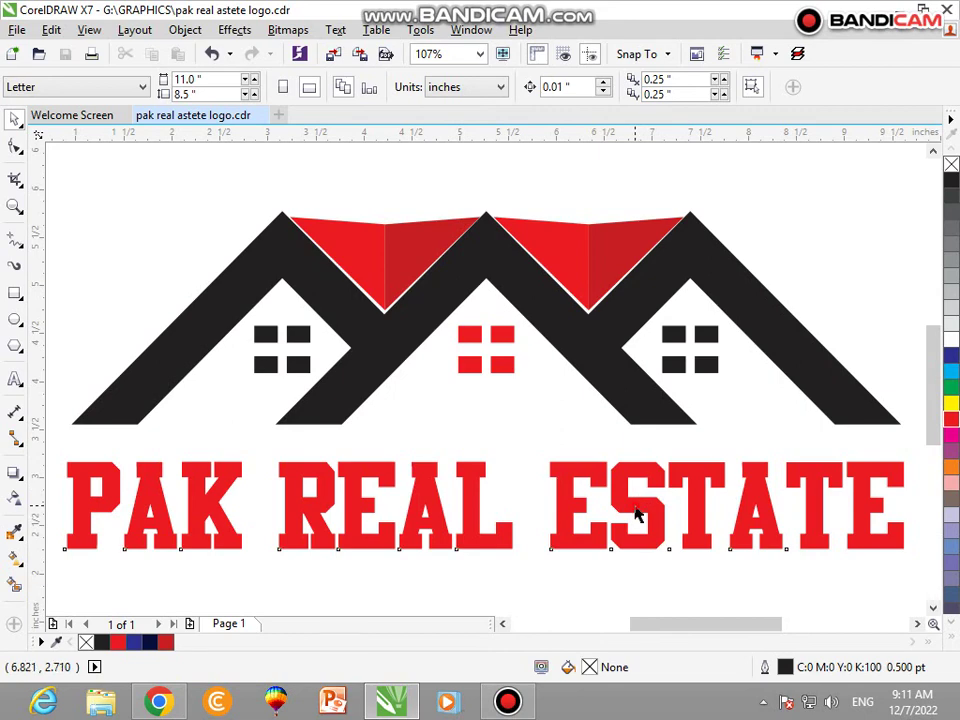
left_click_drag(636, 514, 628, 490)
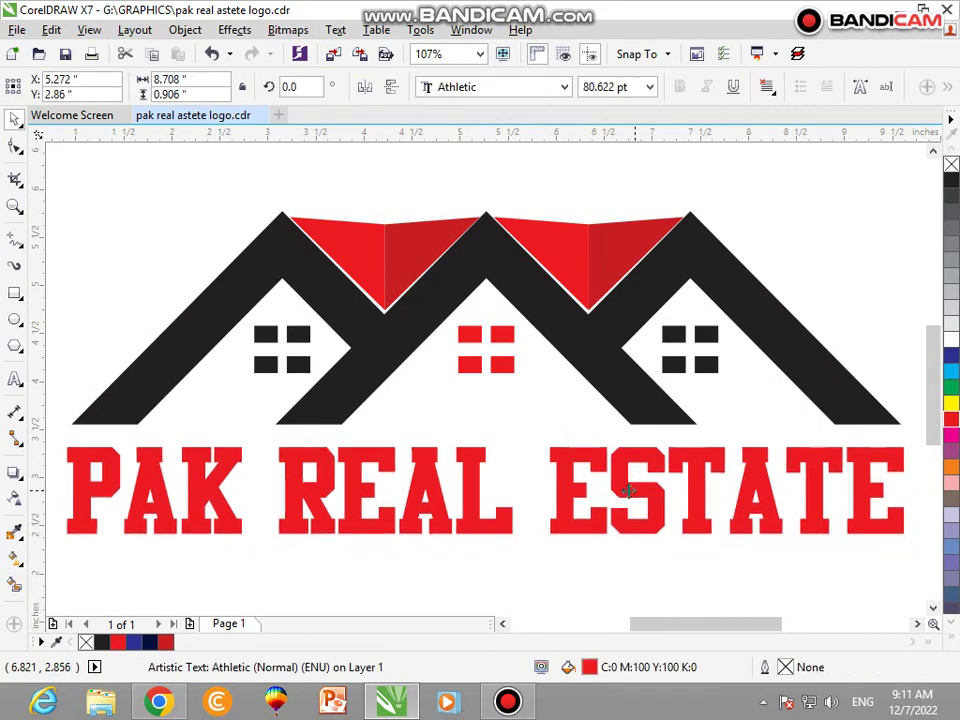
left_click(456, 579)
Add the artistic text "thanks for watching" in 24 pt Arial above the page's upper edge.
scroll(456, 579, "down", 3)
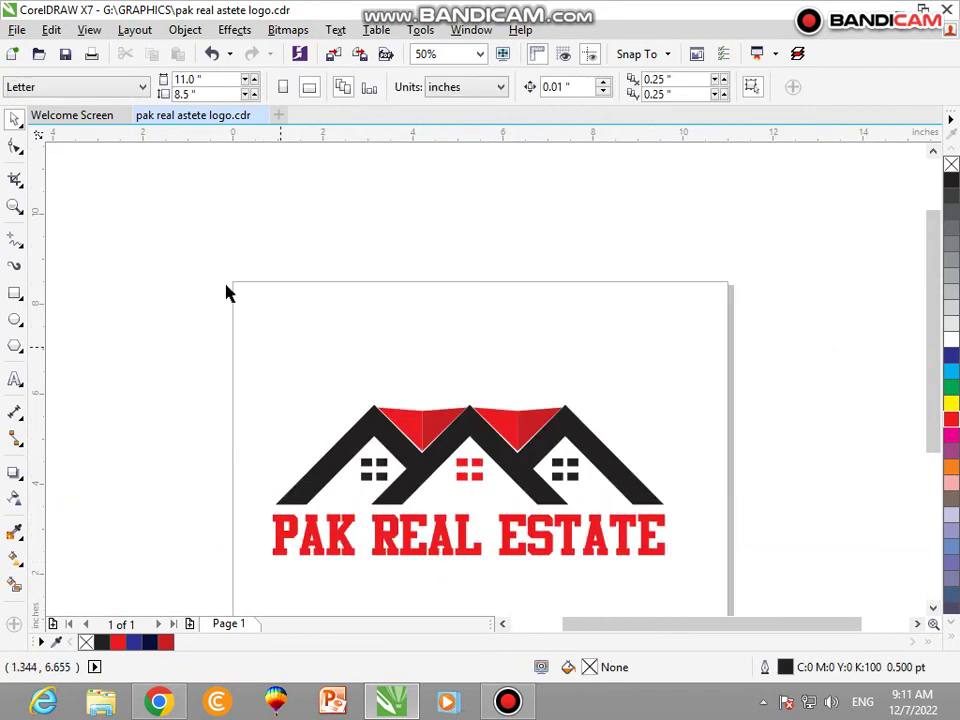
left_click(15, 380)
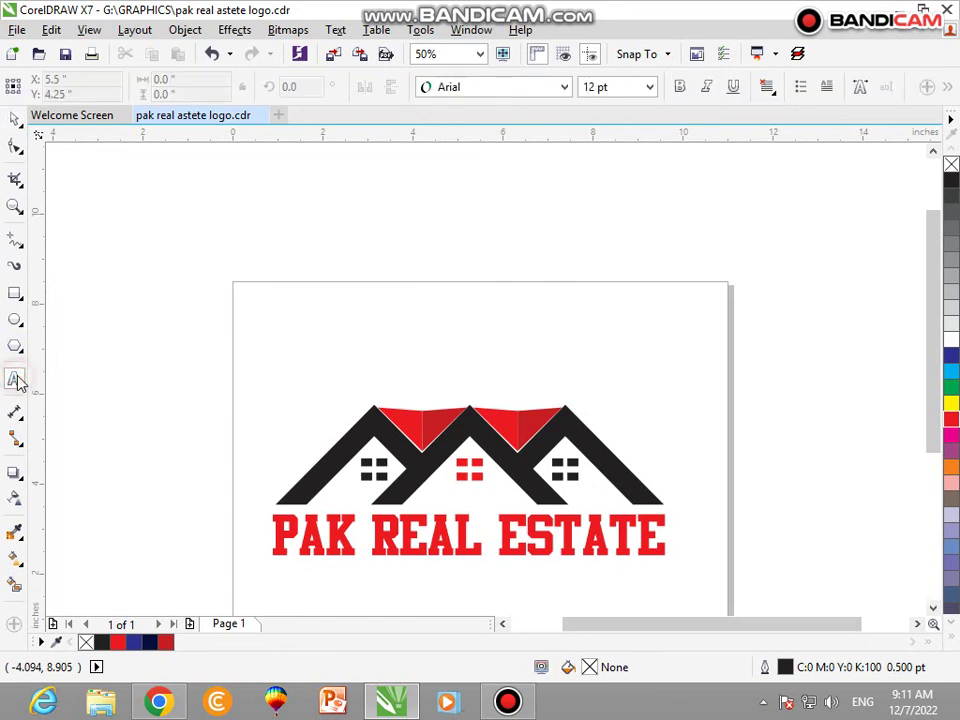
left_click(259, 240)
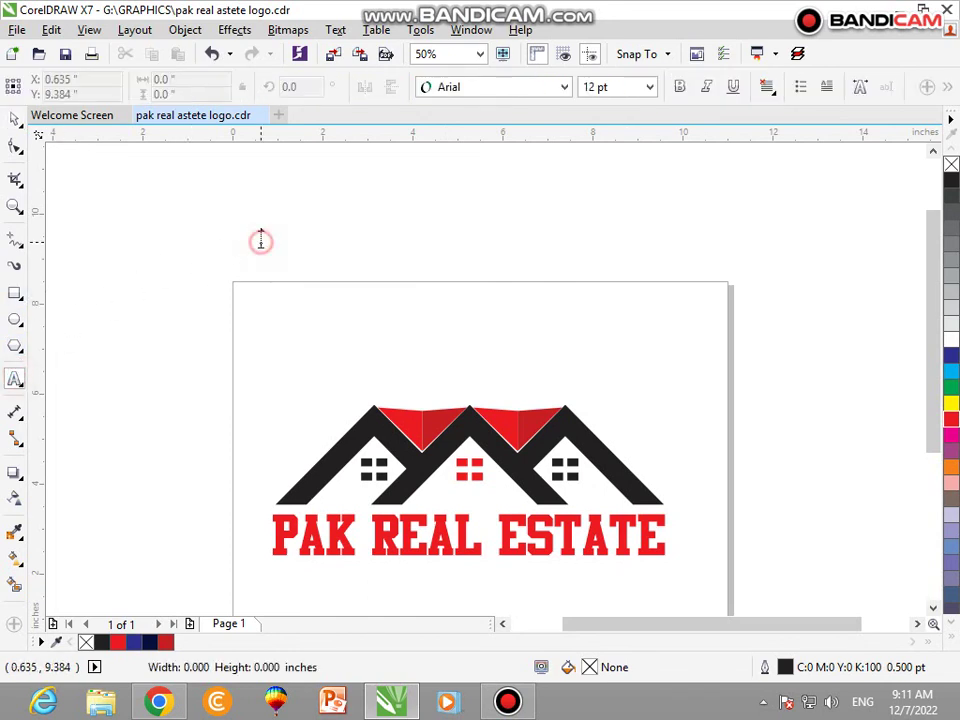
type("thanks for watching")
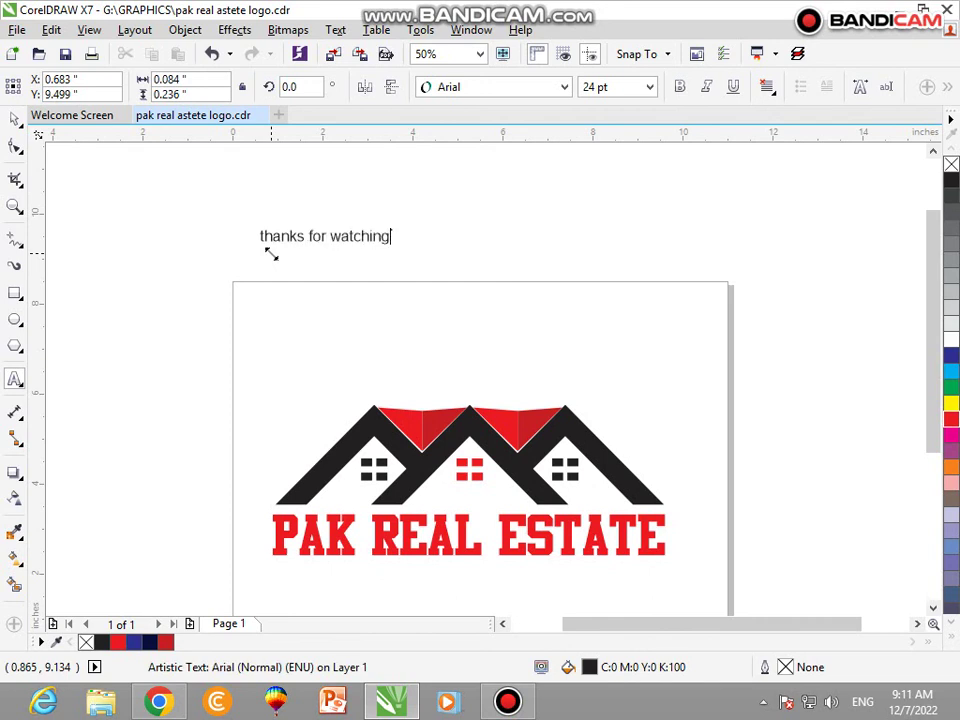
key("shift+F2")
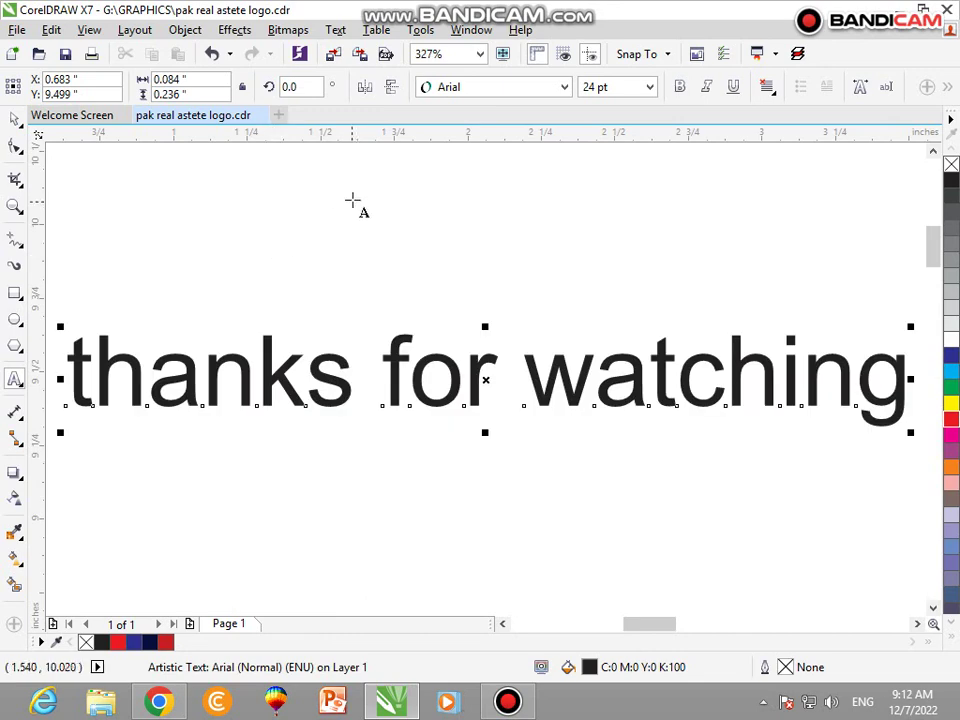
left_click(16, 121)
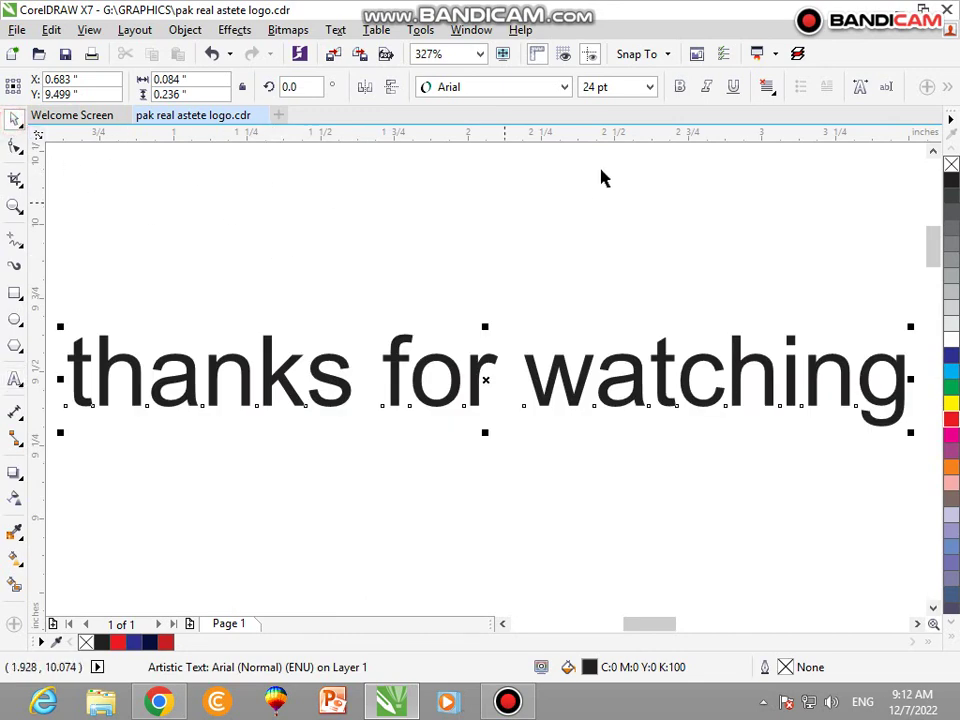